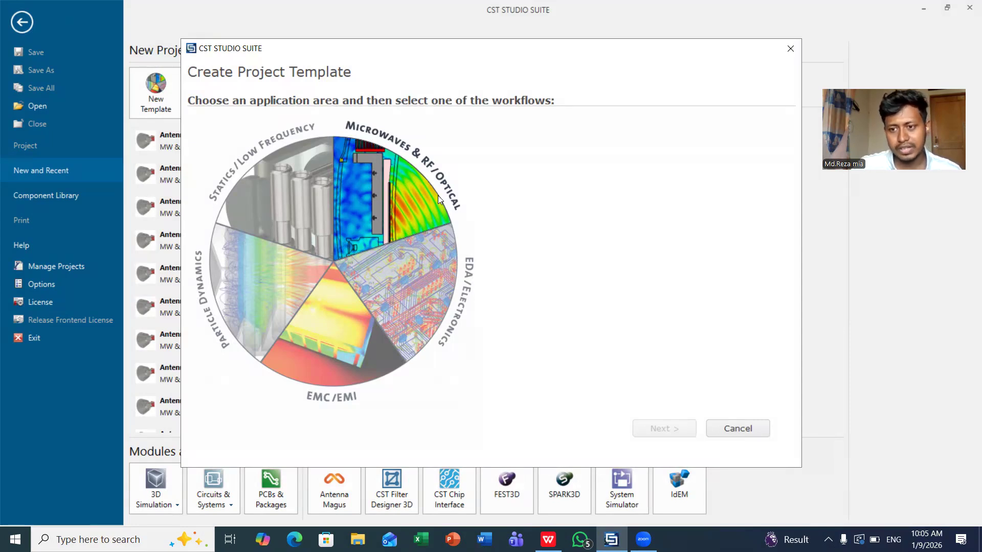
Set up a Microwaves & RF/Optical antenna template with the Waveguide (Horn, Cone, etc.) workflow, Time Domain solver and default units
{"action": "left_click", "coordinate": [412, 192]}
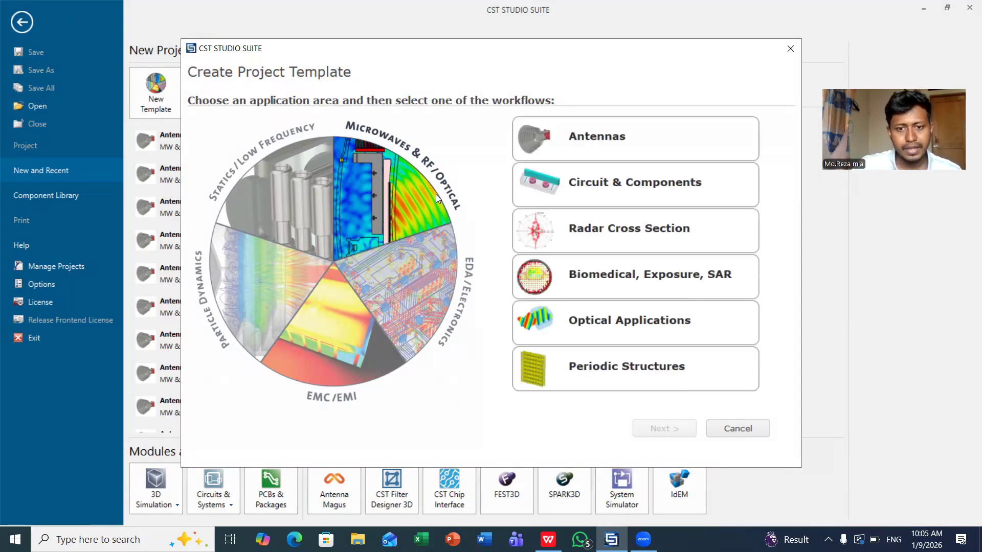
{"action": "left_click", "coordinate": [564, 146]}
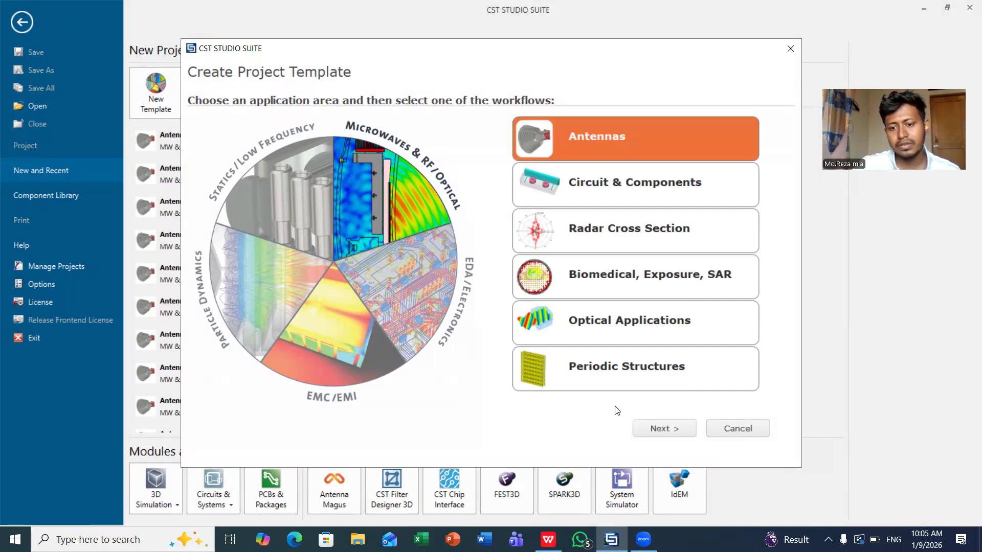
{"action": "left_click", "coordinate": [666, 429]}
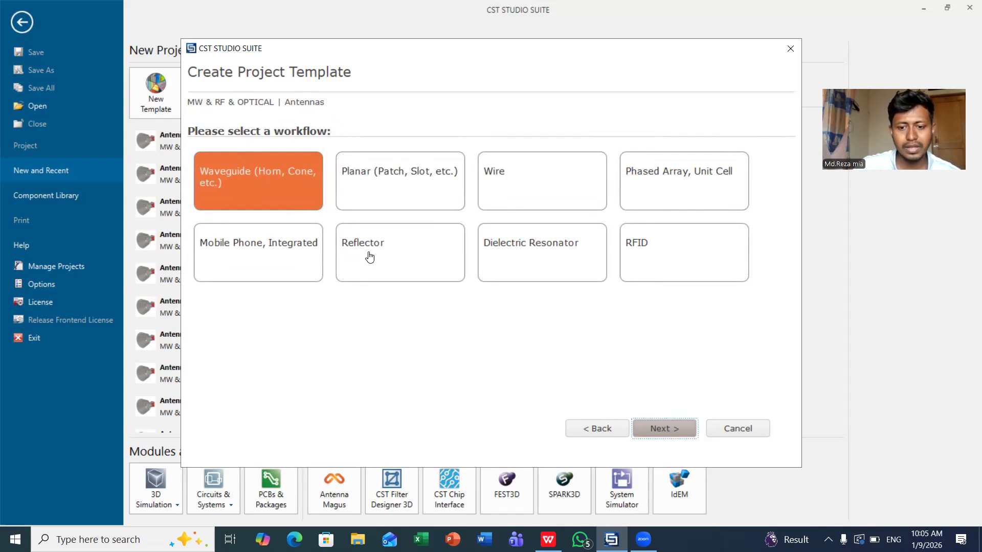
{"action": "left_click", "coordinate": [652, 429]}
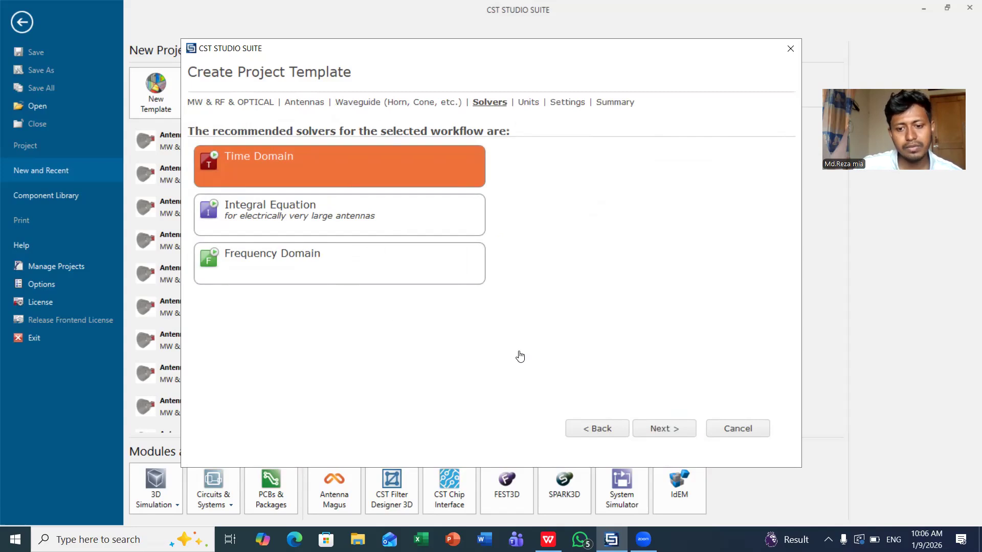
{"action": "left_click", "coordinate": [689, 436]}
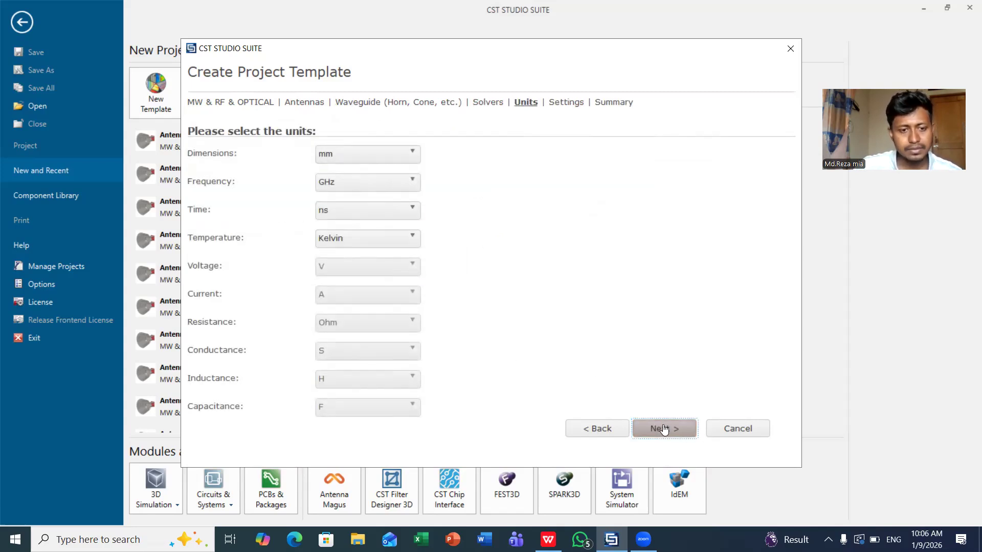
{"action": "left_click", "coordinate": [664, 430]}
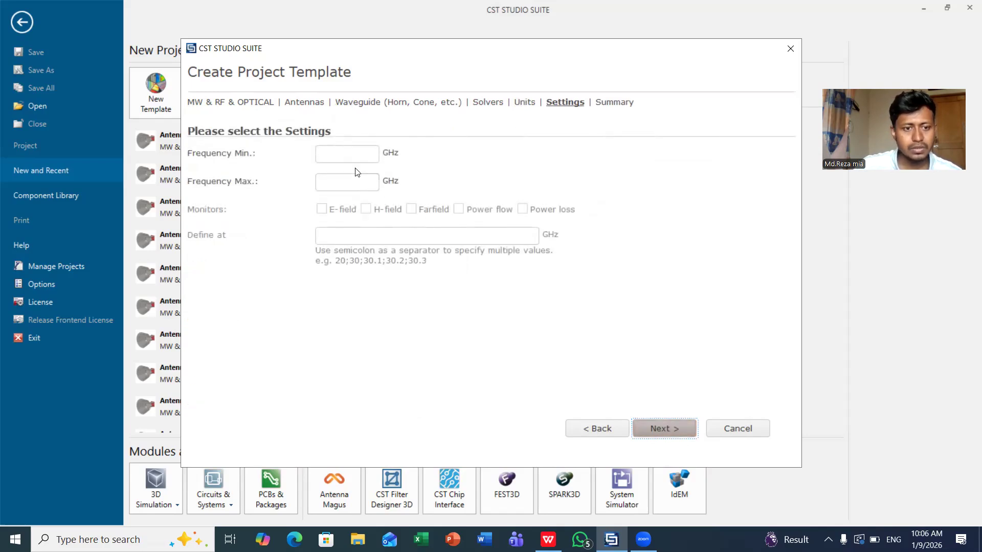
Set the template's frequency range to a minimum of 10 GHz and a maximum of 15 GHz
{"action": "left_click", "coordinate": [336, 155]}
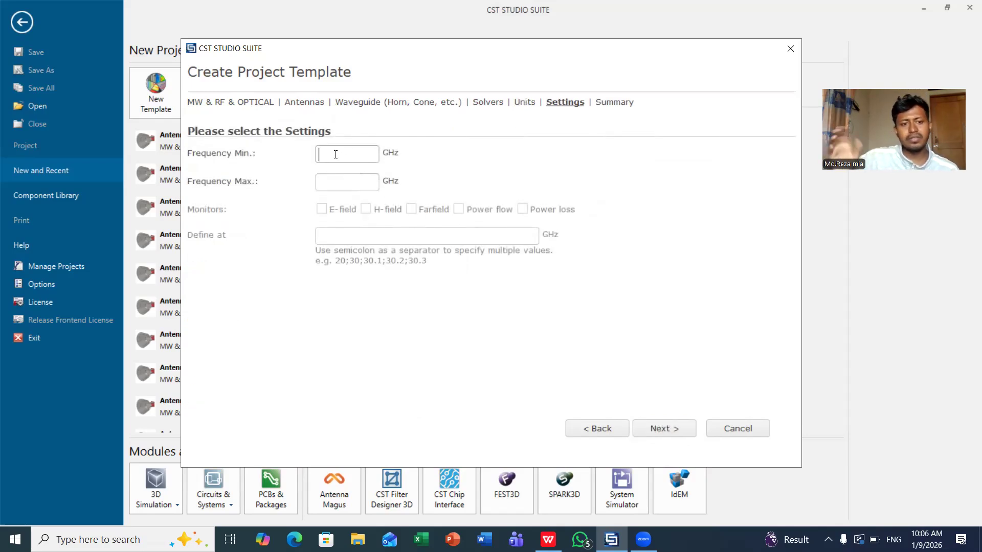
{"action": "type", "text": "10"}
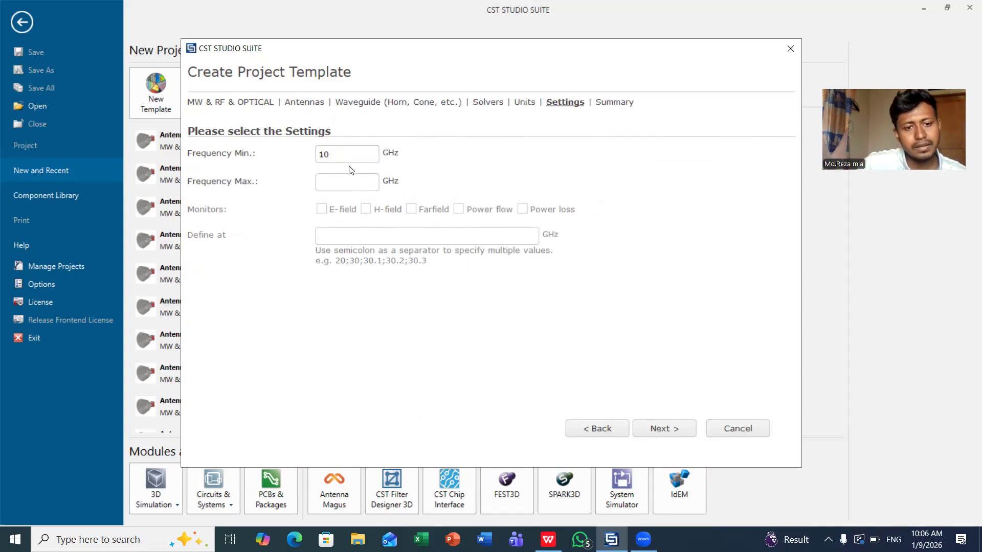
{"action": "left_click", "coordinate": [336, 183]}
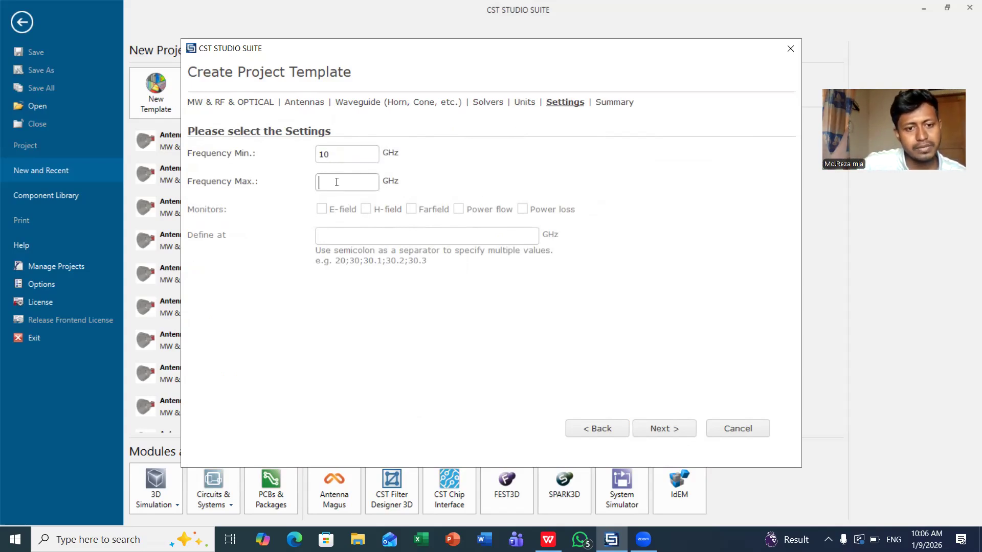
{"action": "type", "text": "15"}
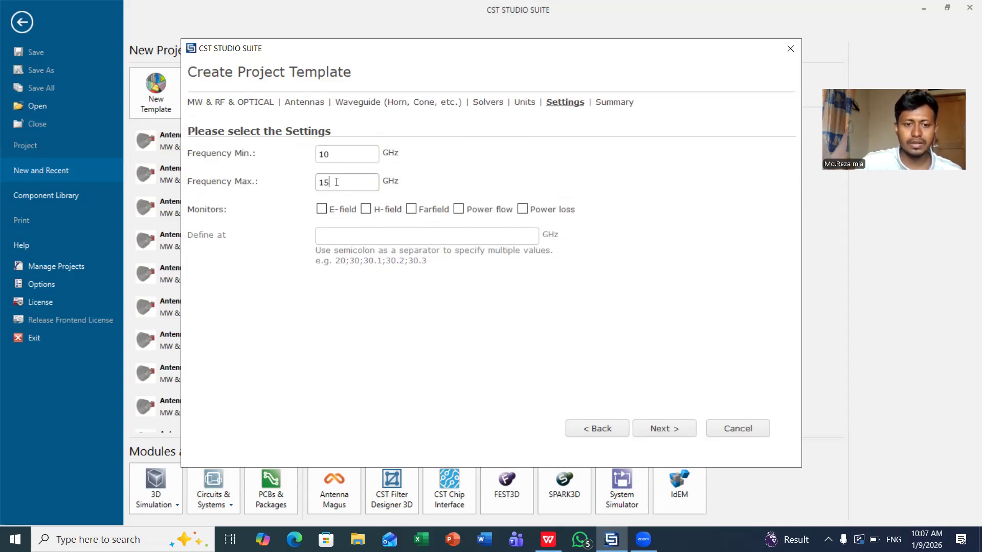
Enable the E-field, H-field and Farfield monitors for the template
{"action": "left_click", "coordinate": [321, 210]}
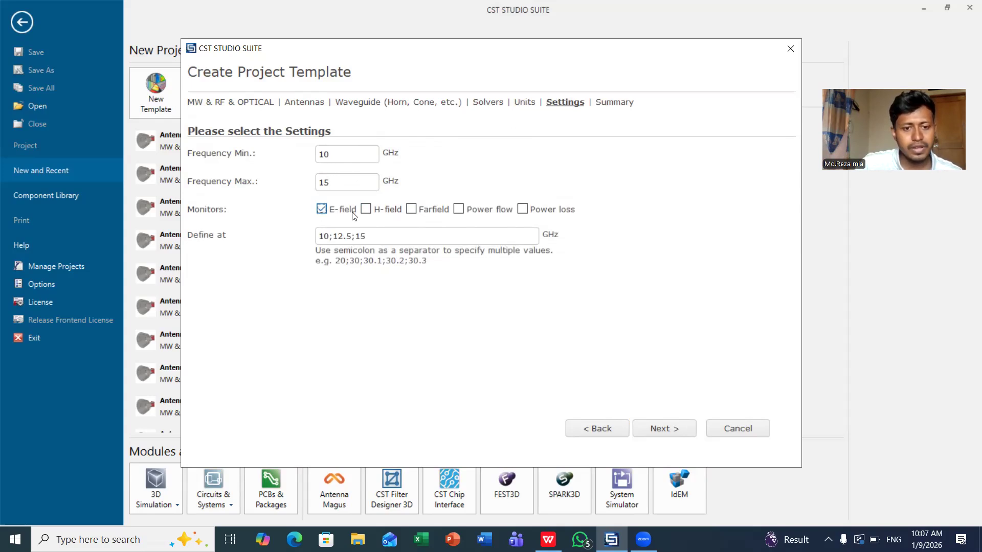
{"action": "left_click", "coordinate": [365, 209]}
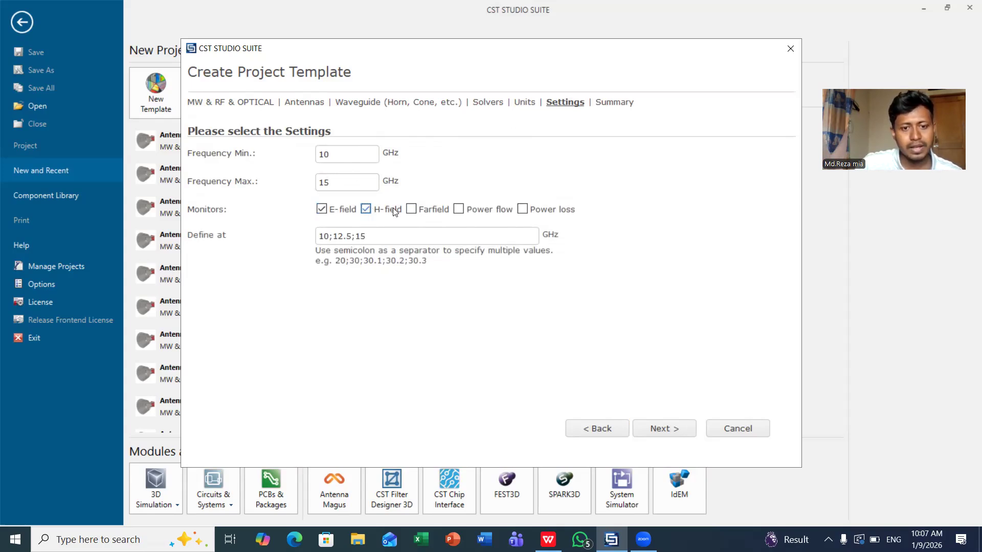
{"action": "left_click", "coordinate": [412, 210]}
Define the field monitors at 12.5 GHz only and finish creating the project template
{"action": "left_click", "coordinate": [386, 242]}
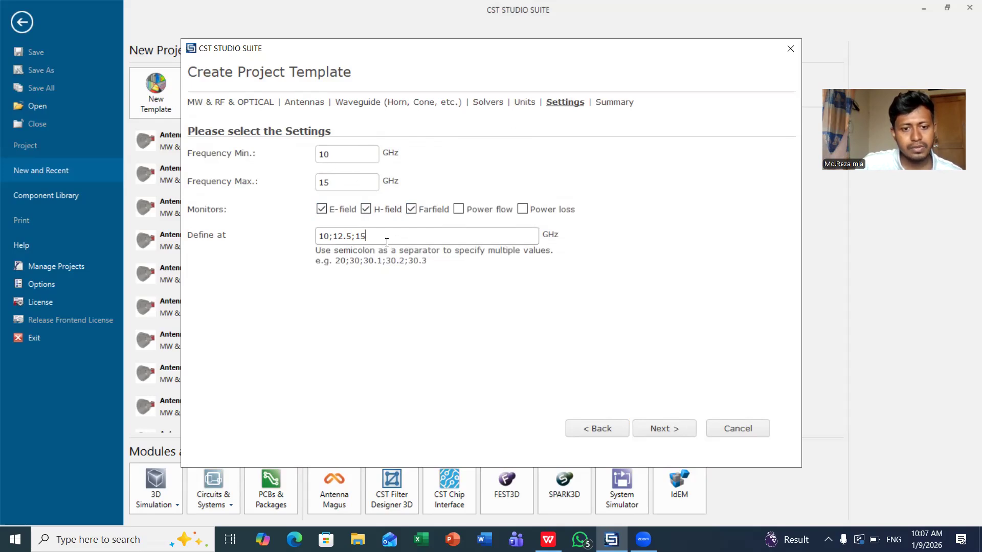
{"action": "key", "text": "BackSpace"}
{"action": "key", "text": "BackSpace"}
{"action": "key", "text": "BackSpace"}
{"action": "key", "text": "BackSpace"}
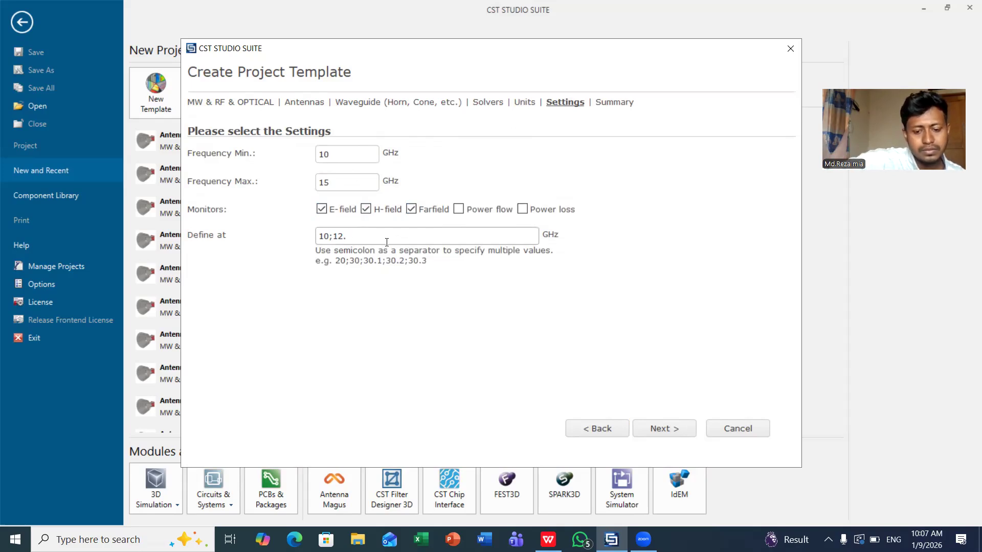
{"action": "type", "text": "5"}
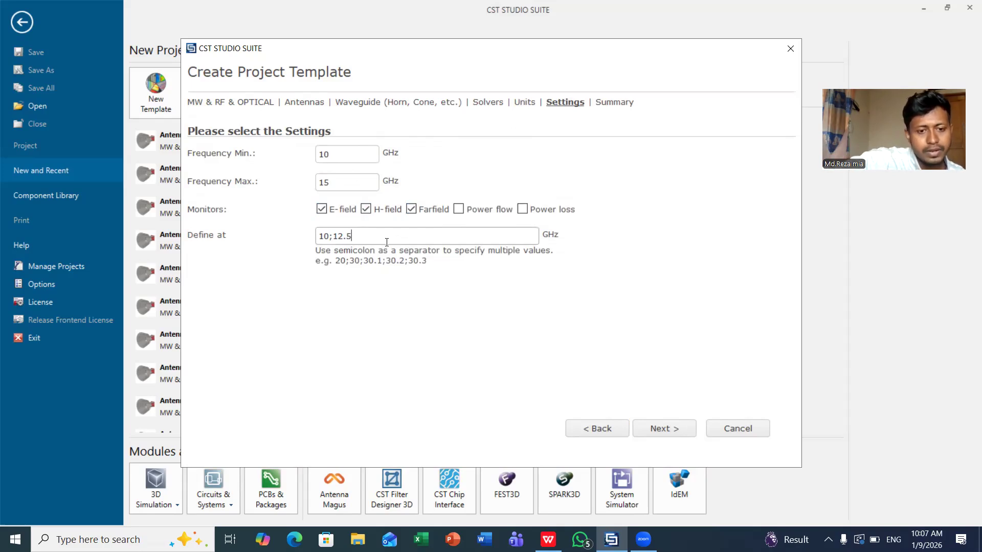
{"action": "left_click", "coordinate": [334, 237]}
{"action": "key", "text": "BackSpace"}
{"action": "key", "text": "BackSpace"}
{"action": "key", "text": "BackSpace"}
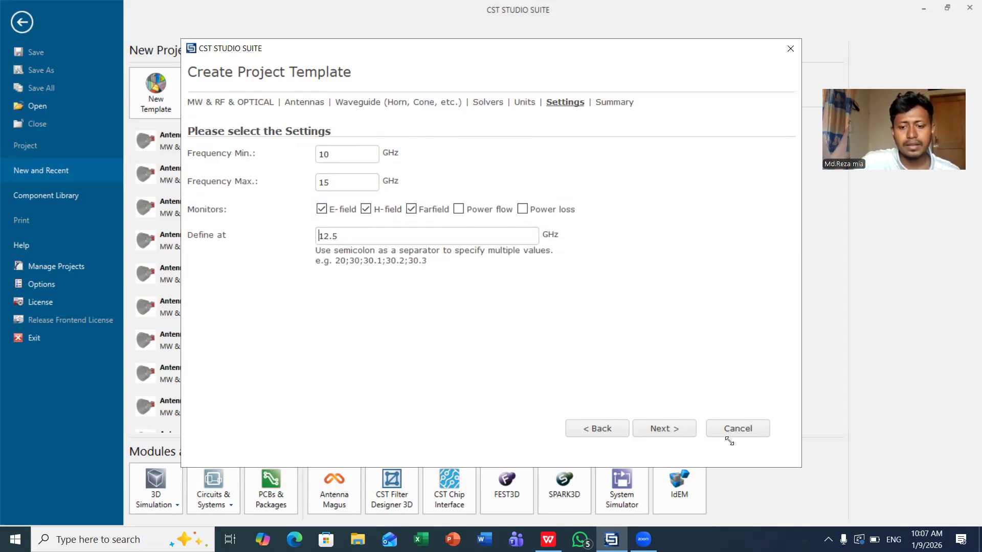
{"action": "left_click", "coordinate": [683, 437]}
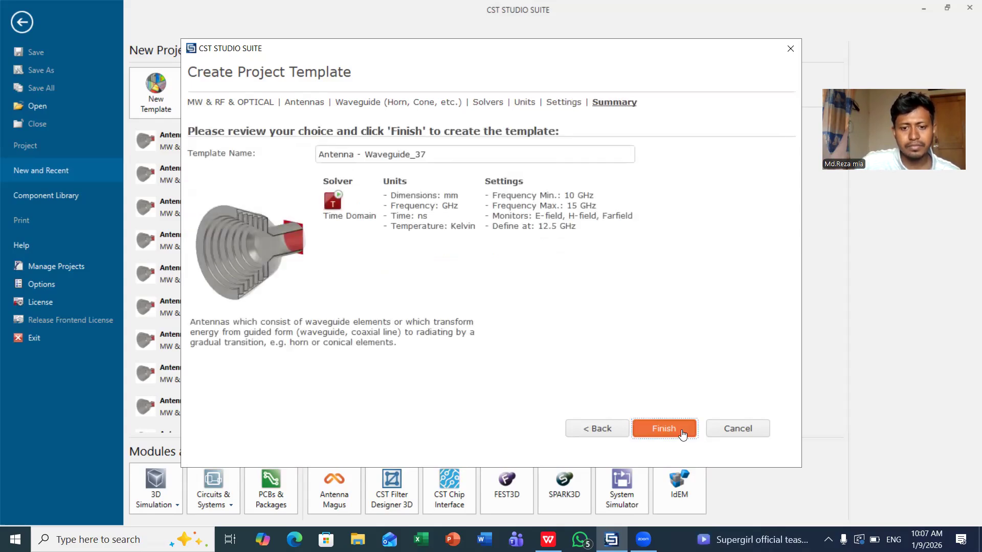
{"action": "left_click", "coordinate": [684, 436]}
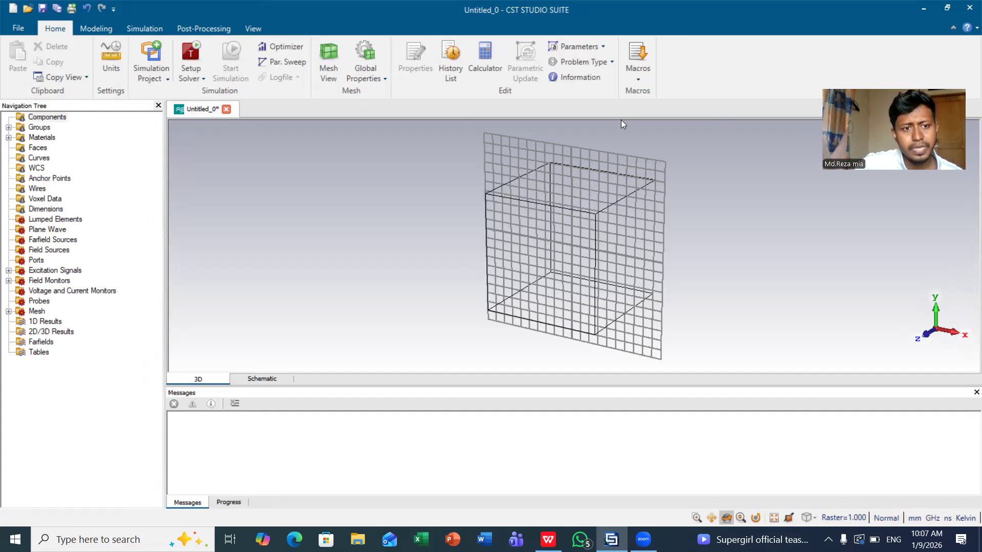
Hide the working plane grid and activate the local coordinate system (WCS)
{"action": "left_click", "coordinate": [253, 28]}
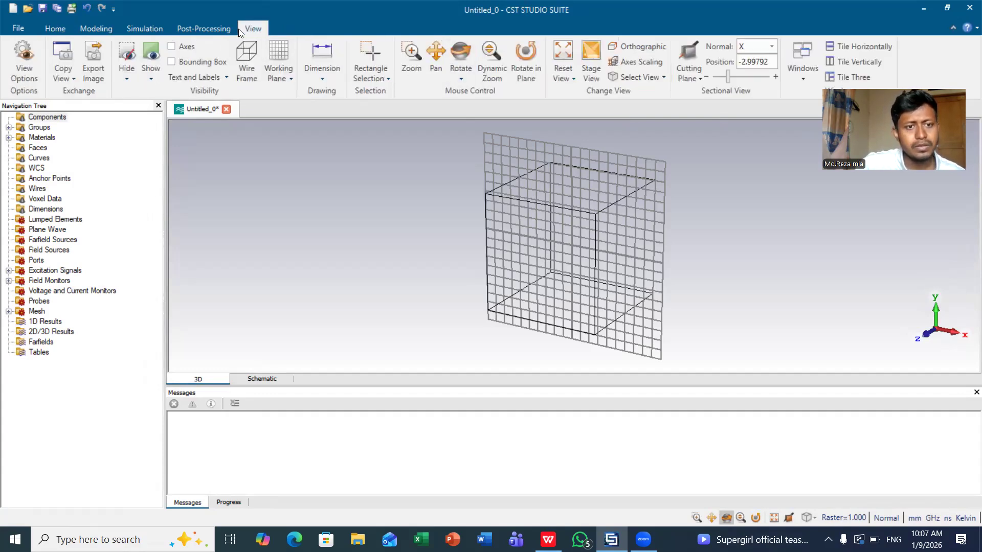
{"action": "left_click", "coordinate": [293, 75]}
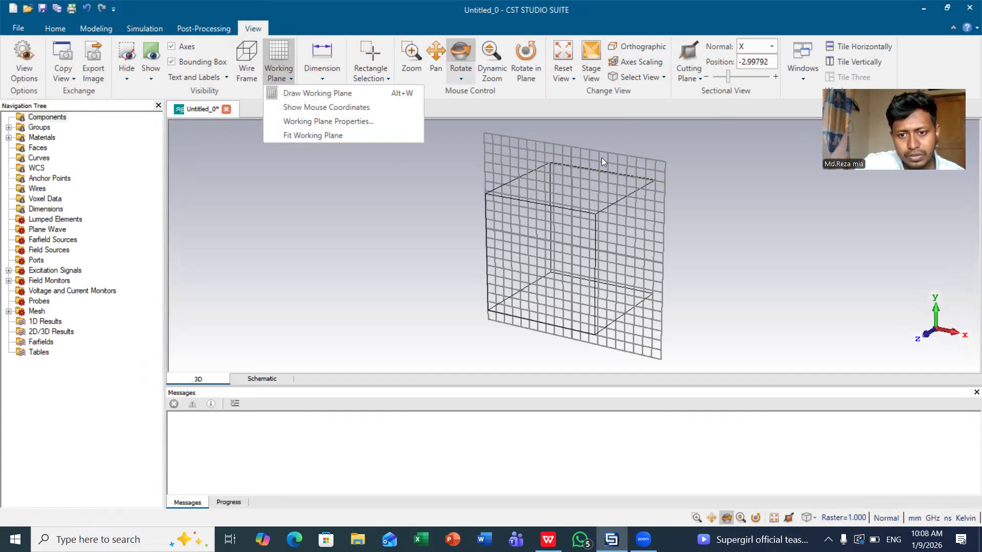
{"action": "left_click", "coordinate": [360, 94]}
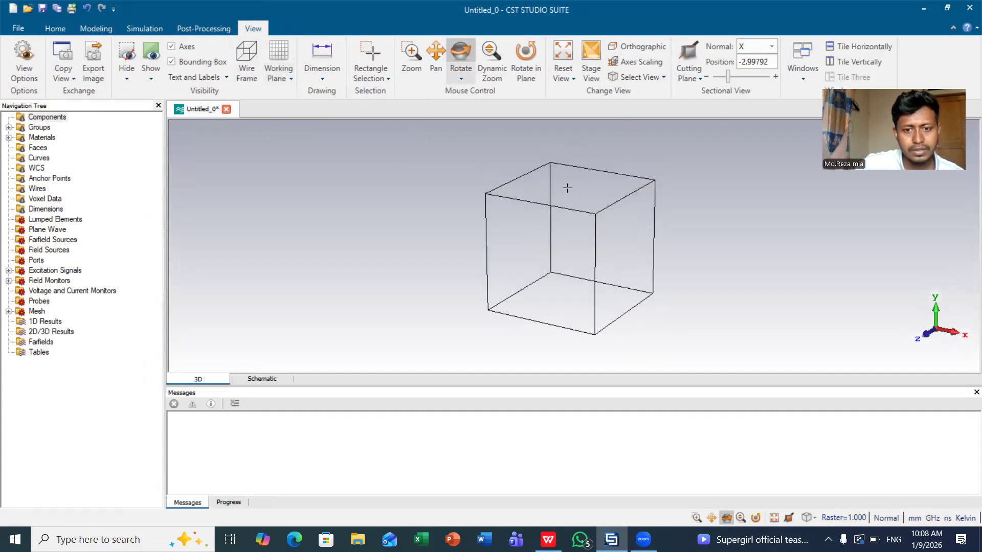
{"action": "scroll", "coordinate": [570, 196], "scroll_direction": "down", "scroll_amount": 2}
{"action": "scroll", "coordinate": [570, 196], "scroll_direction": "down", "scroll_amount": 2}
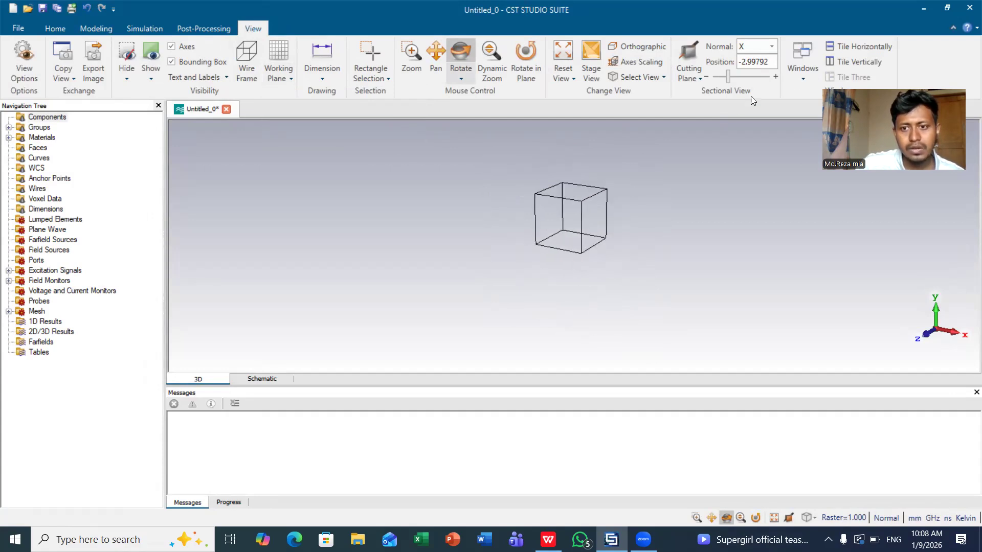
{"action": "left_click", "coordinate": [102, 31]}
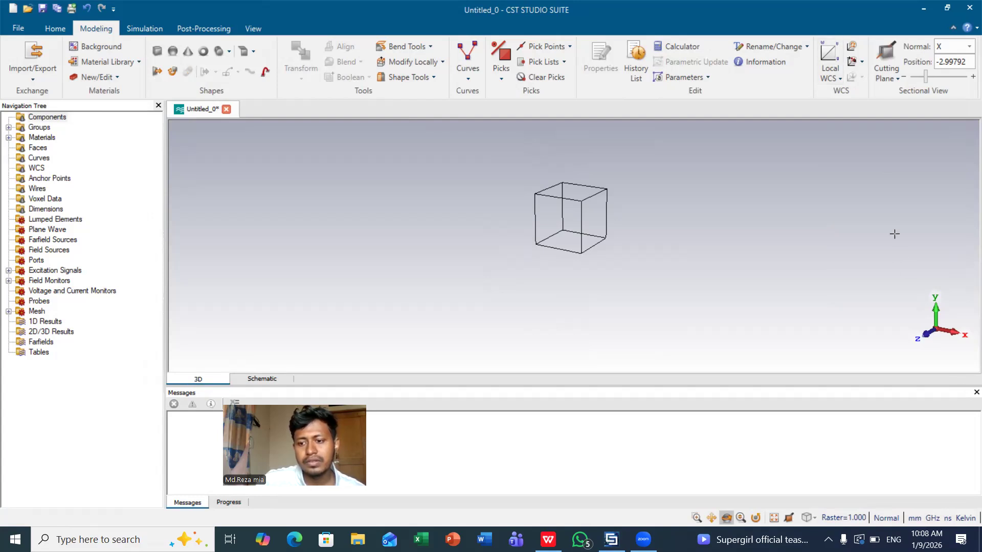
{"action": "left_click", "coordinate": [831, 58]}
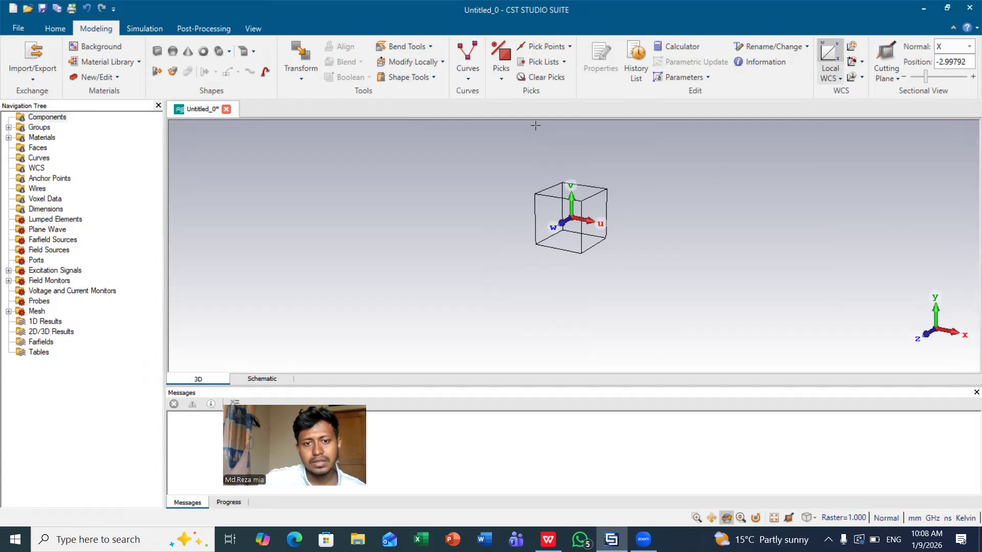
Start a 3D analytical curve and name it Parabola
{"action": "left_click", "coordinate": [469, 77]}
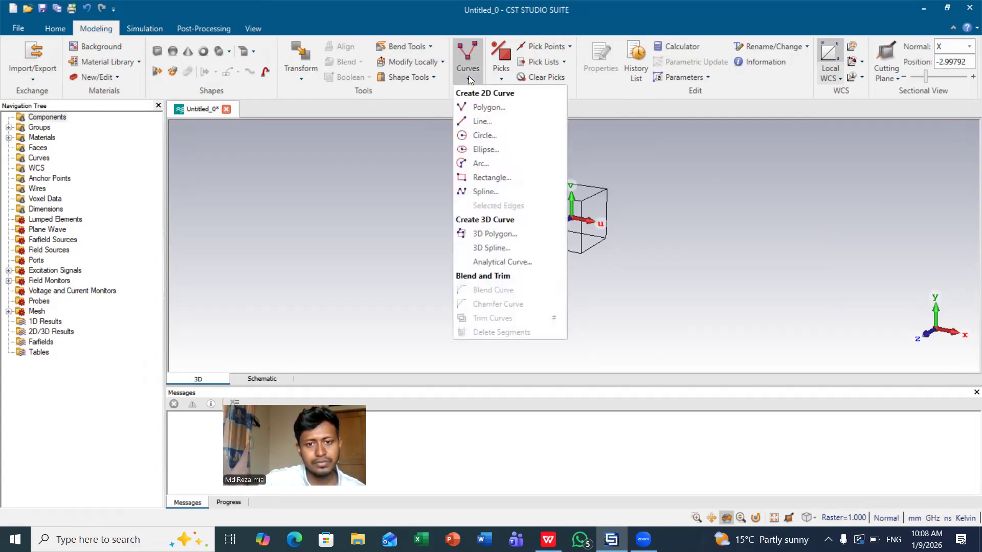
{"action": "left_click", "coordinate": [514, 262]}
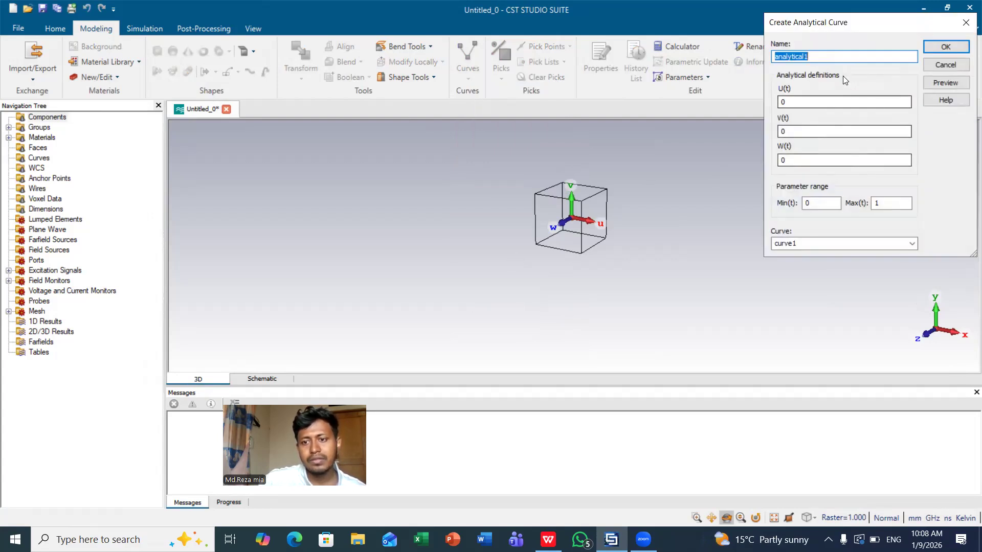
{"action": "left_click", "coordinate": [827, 59]}
{"action": "key", "text": "BackSpace"}
{"action": "key", "text": "BackSpace"}
{"action": "key", "text": "BackSpace"}
{"action": "key", "text": "BackSpace"}
{"action": "key", "text": "BackSpace"}
{"action": "key", "text": "BackSpace"}
{"action": "key", "text": "BackSpace"}
{"action": "key", "text": "BackSpace"}
{"action": "key", "text": "BackSpace"}
{"action": "key", "text": "BackSpace"}
{"action": "key", "text": "BackSpace"}
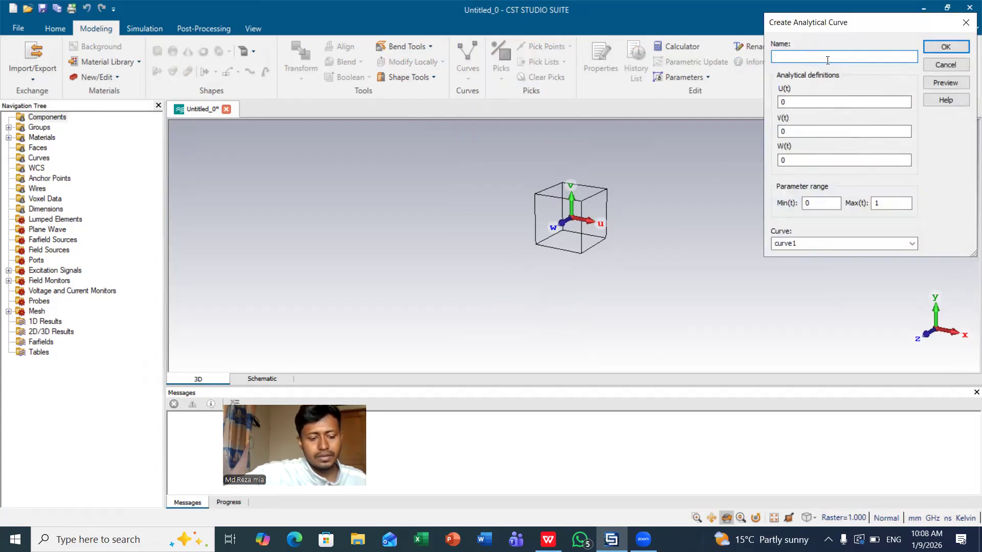
{"action": "type", "text": "P"}
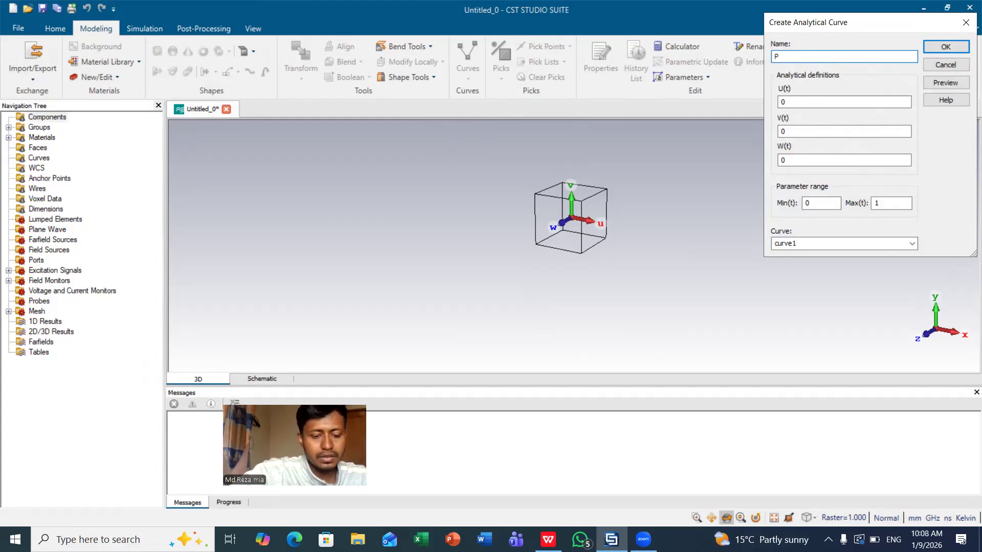
{"action": "type", "text": "arabola"}
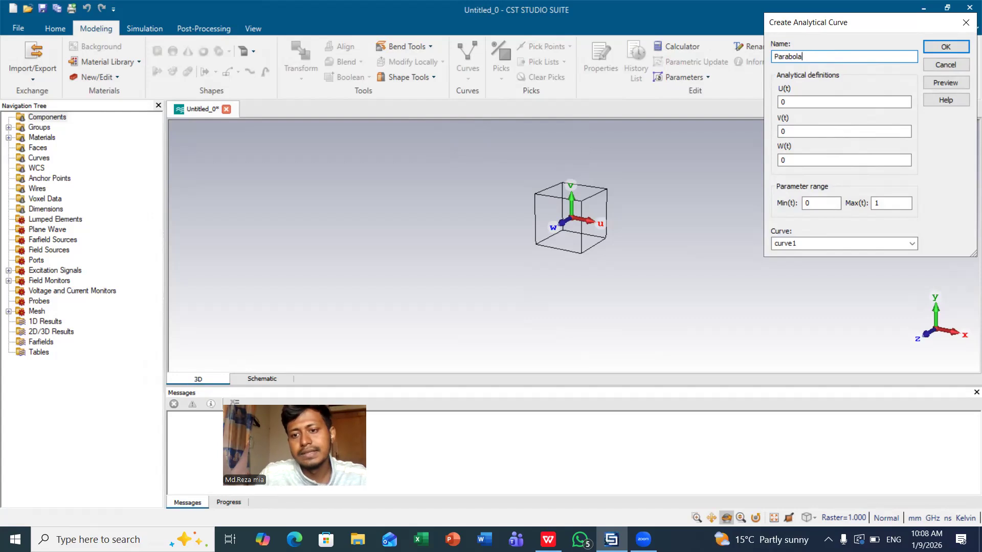
Switch to the antenna perameter.pdf document in WPS and examine the parametric equations of the parabolic curve on page 2
{"action": "left_click", "coordinate": [555, 535]}
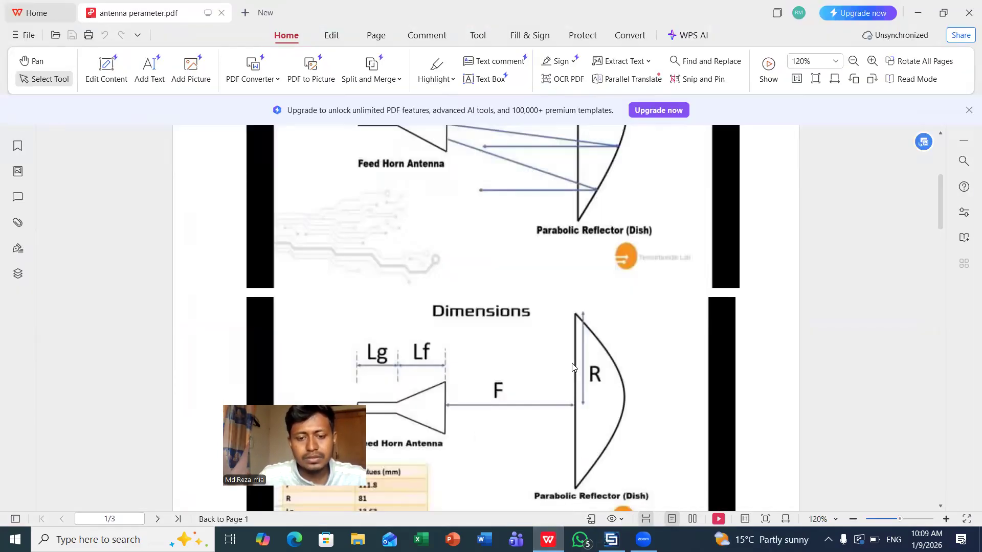
{"action": "scroll", "coordinate": [573, 366], "scroll_direction": "up", "scroll_amount": 3}
{"action": "scroll", "coordinate": [574, 368], "scroll_direction": "down", "scroll_amount": 5}
{"action": "scroll", "coordinate": [575, 369], "scroll_direction": "down", "scroll_amount": 6}
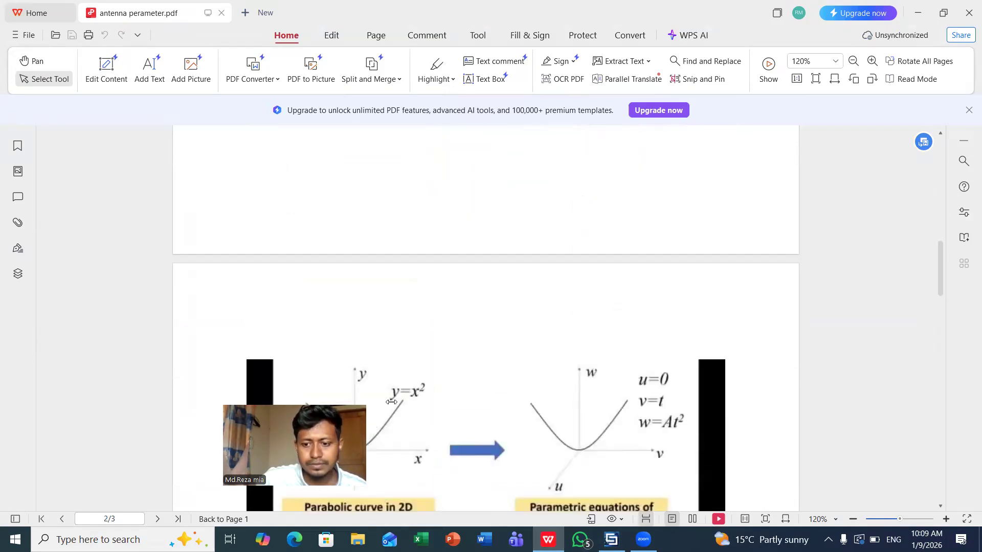
{"action": "left_click_drag", "start_coordinate": [338, 422], "coordinate": [954, 405]}
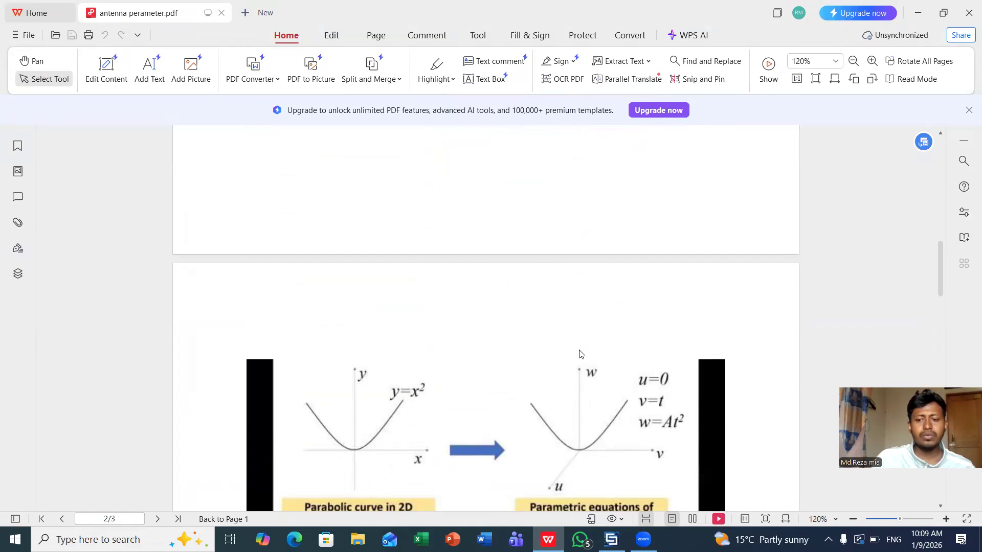
{"action": "scroll", "coordinate": [470, 350], "scroll_direction": "down", "scroll_amount": 1}
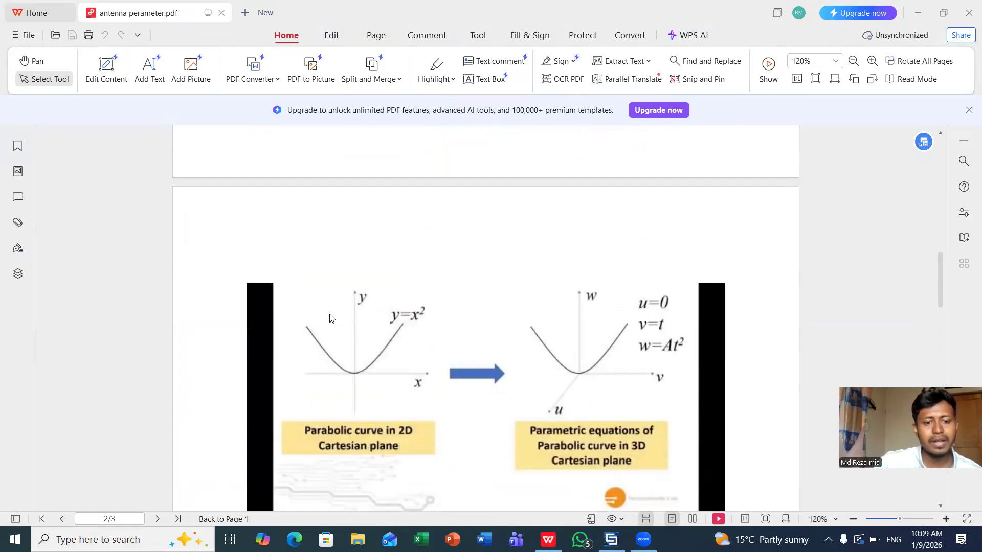
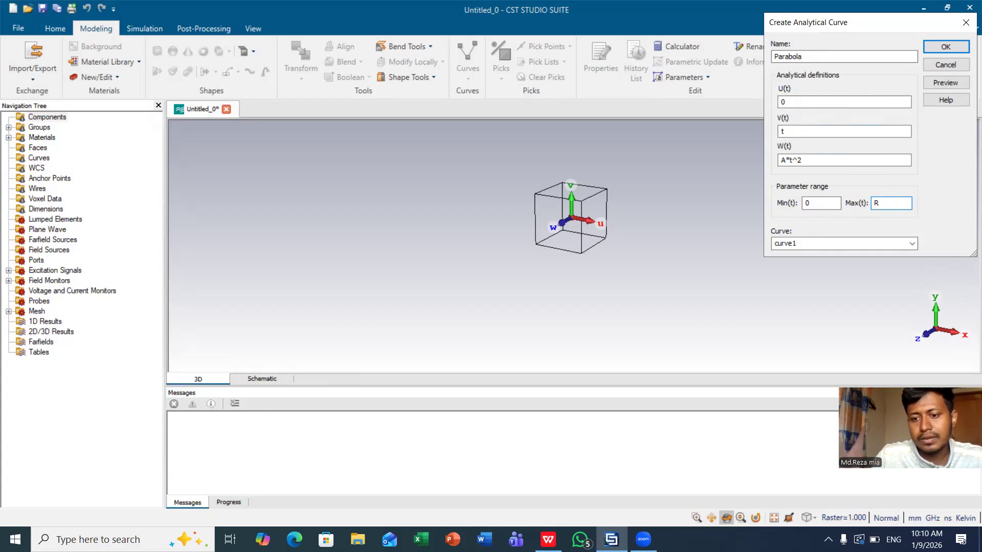
Preview the analytical curve and define its missing parameter A as 0.005
{"action": "left_click", "coordinate": [940, 84]}
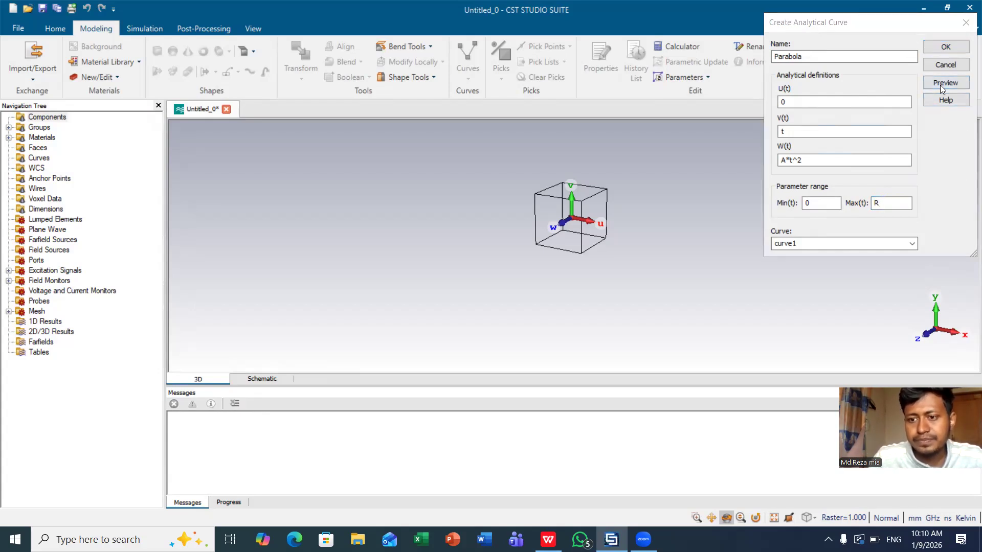
{"action": "type", "text": "0.005"}
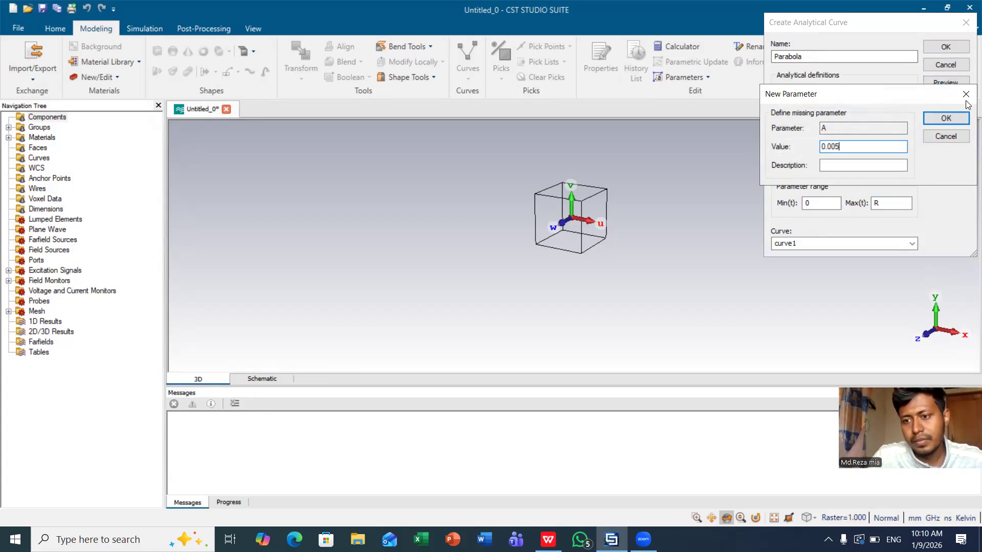
{"action": "left_click", "coordinate": [945, 121]}
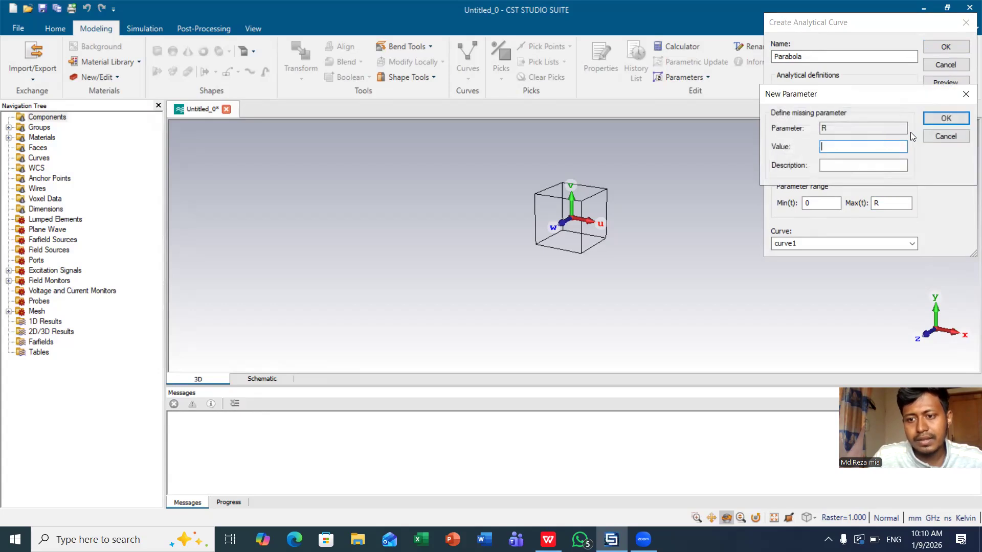
Switch to the antenna perameter.pdf document in WPS and look up the dish radius R in the dimensions table on page 1
{"action": "left_click", "coordinate": [549, 539]}
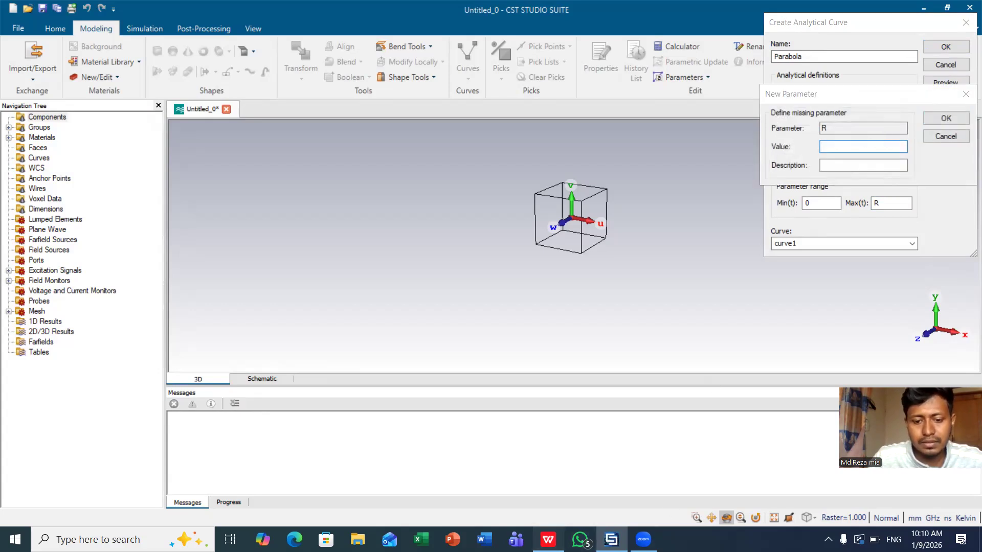
{"action": "scroll", "coordinate": [478, 285], "scroll_direction": "down", "scroll_amount": 1}
{"action": "scroll", "coordinate": [475, 287], "scroll_direction": "up", "scroll_amount": 7}
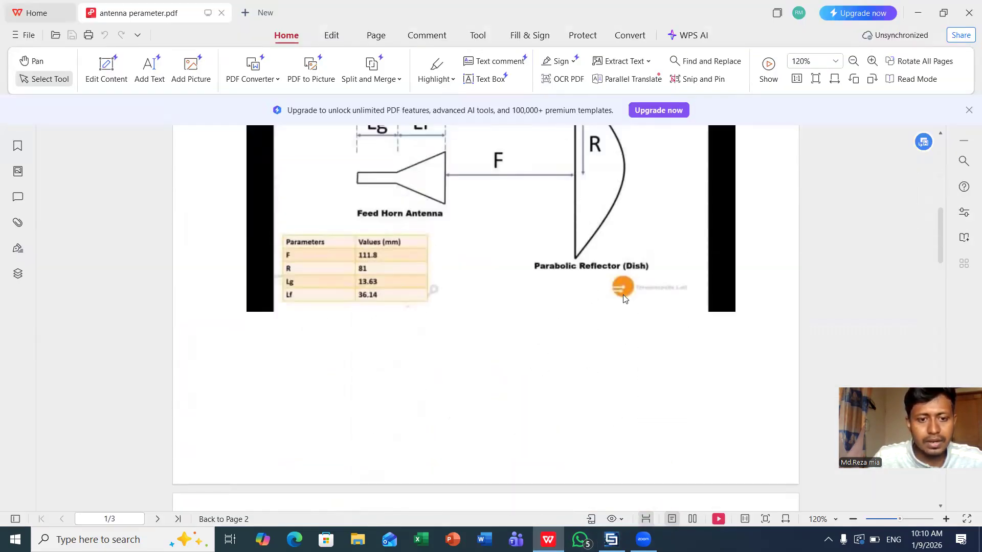
{"action": "scroll", "coordinate": [818, 383], "scroll_direction": "up", "scroll_amount": 2}
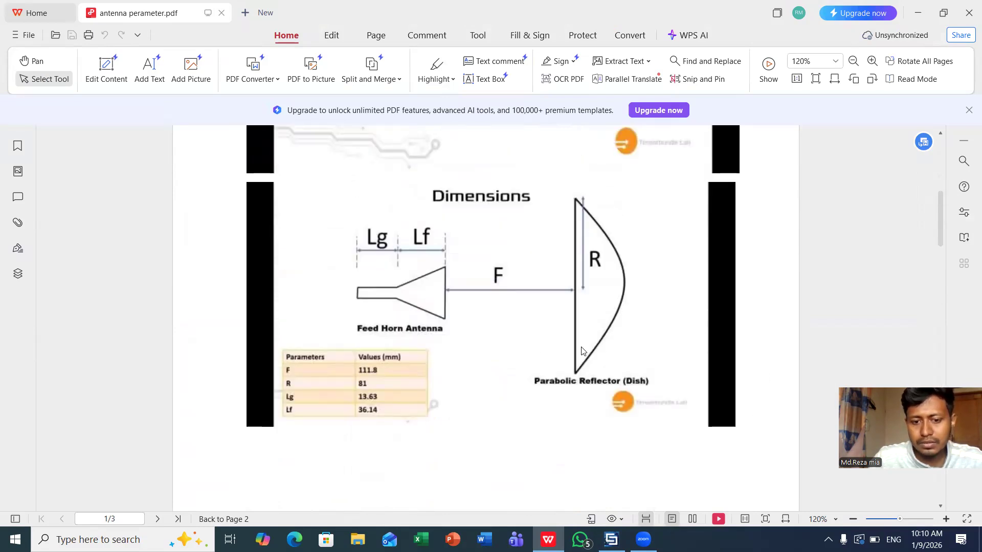
{"action": "scroll", "coordinate": [584, 352], "scroll_direction": "down", "scroll_amount": 1}
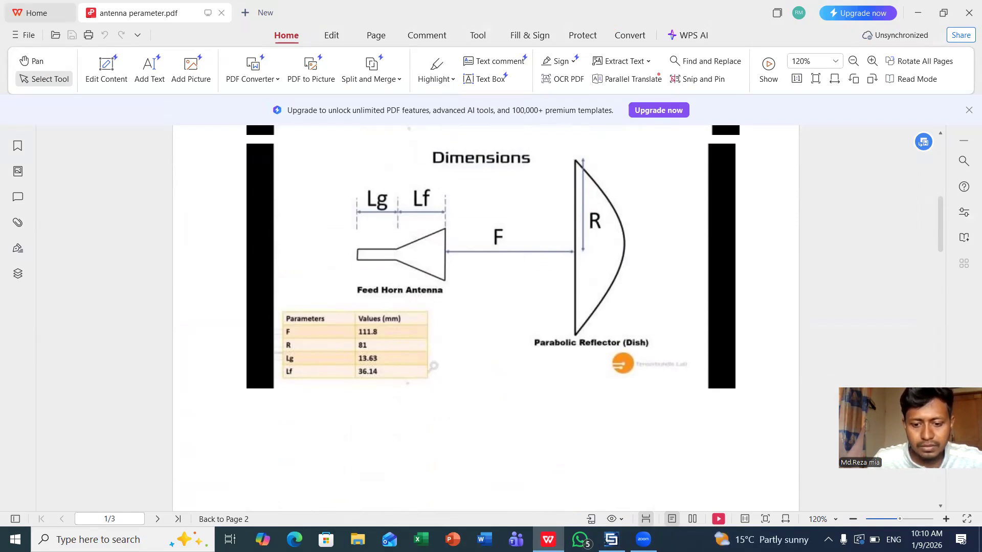
Return to CST Studio Suite, define the missing parameter R as 81 and create the Parabola curve
{"action": "left_click", "coordinate": [612, 540]}
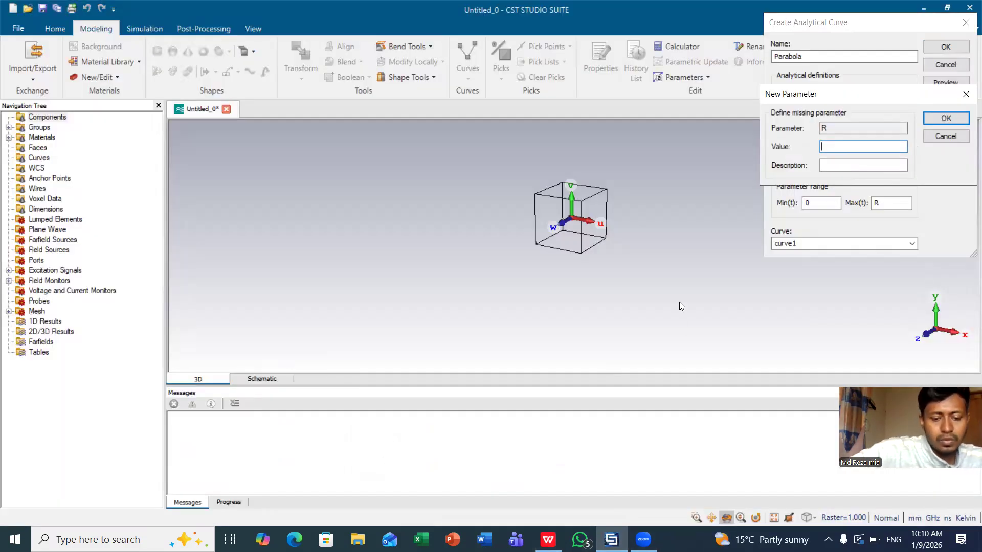
{"action": "type", "text": "81"}
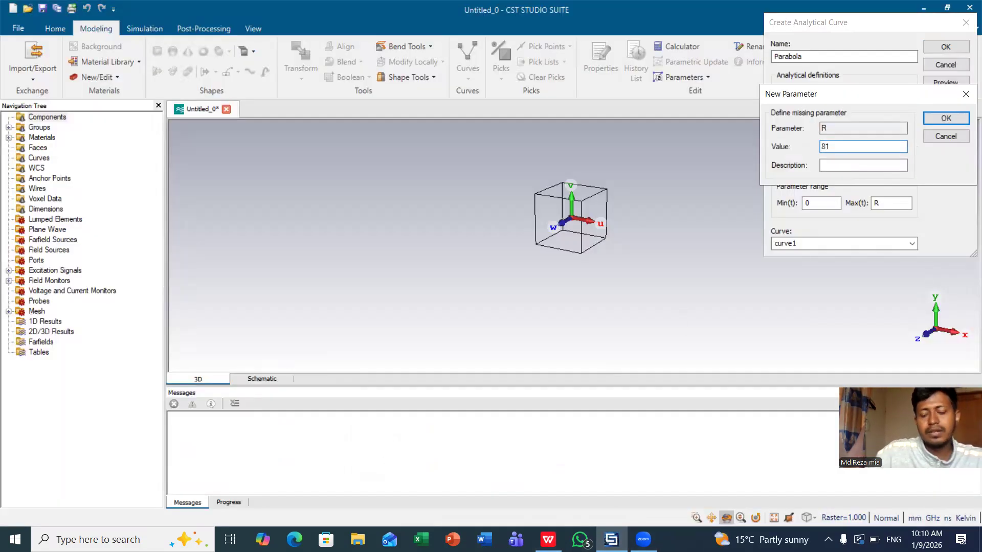
{"action": "left_click", "coordinate": [941, 118]}
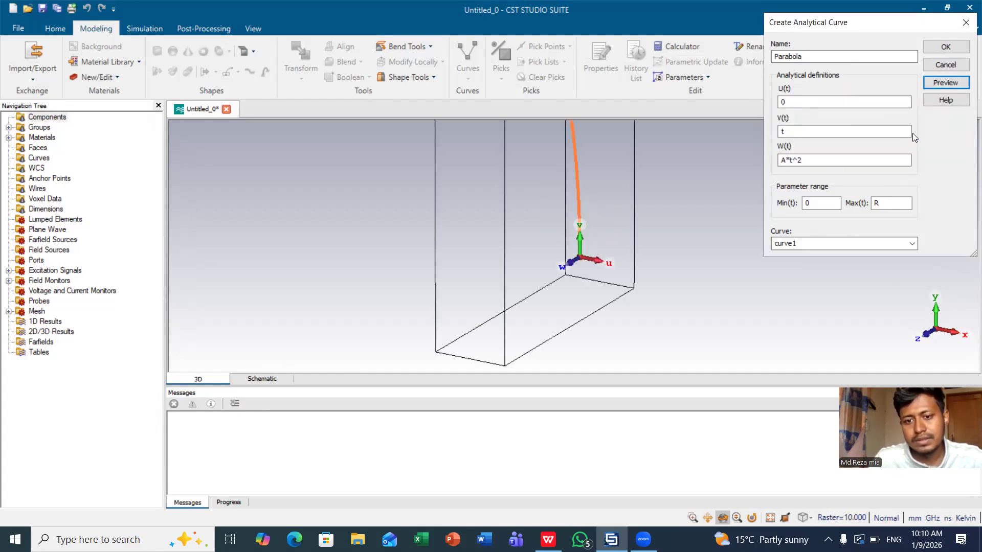
{"action": "left_click", "coordinate": [946, 47]}
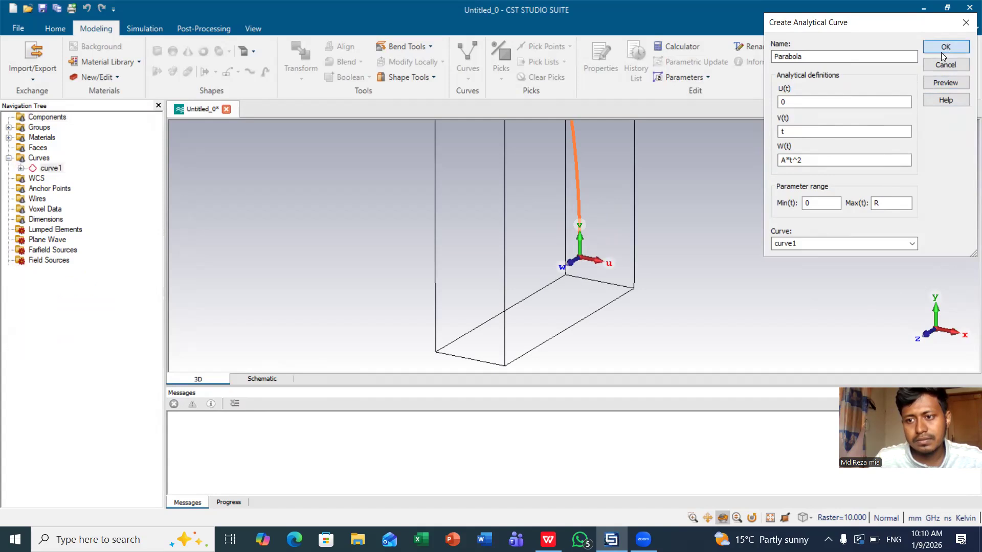
Examine the shape and orientation of the whole parabola curve within its bounding box
{"action": "scroll", "coordinate": [475, 233], "scroll_direction": "down", "scroll_amount": 5}
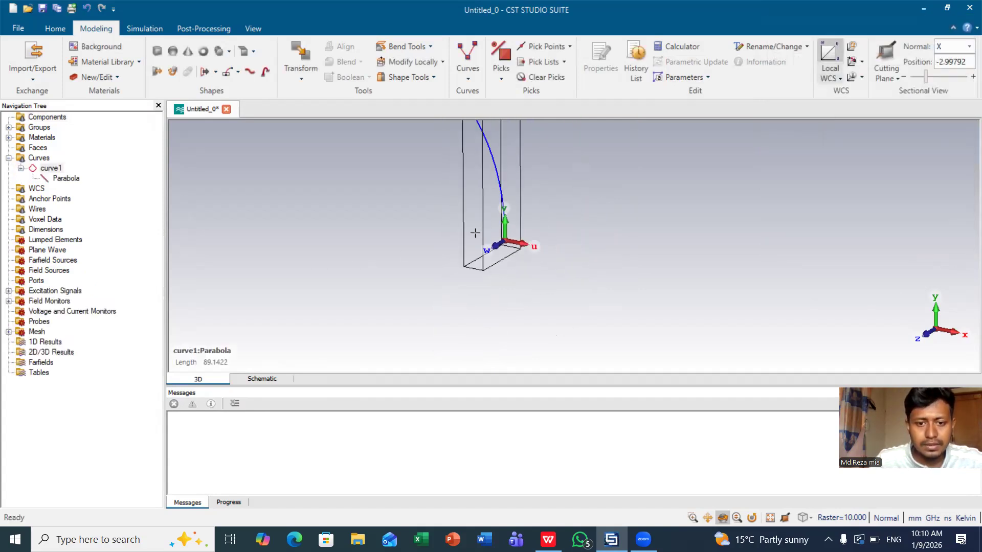
{"action": "left_click_drag", "start_coordinate": [436, 199], "coordinate": [417, 182]}
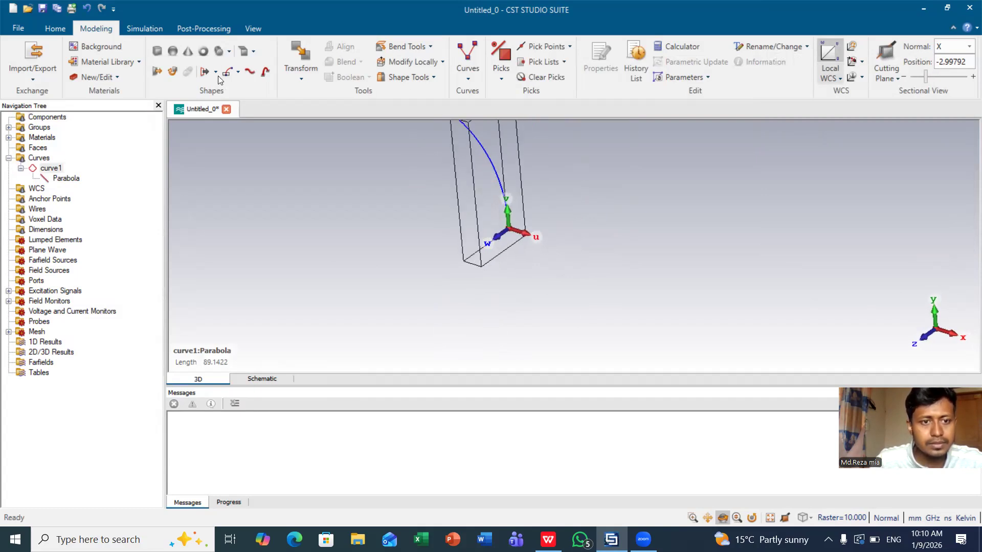
{"action": "left_click", "coordinate": [252, 31]}
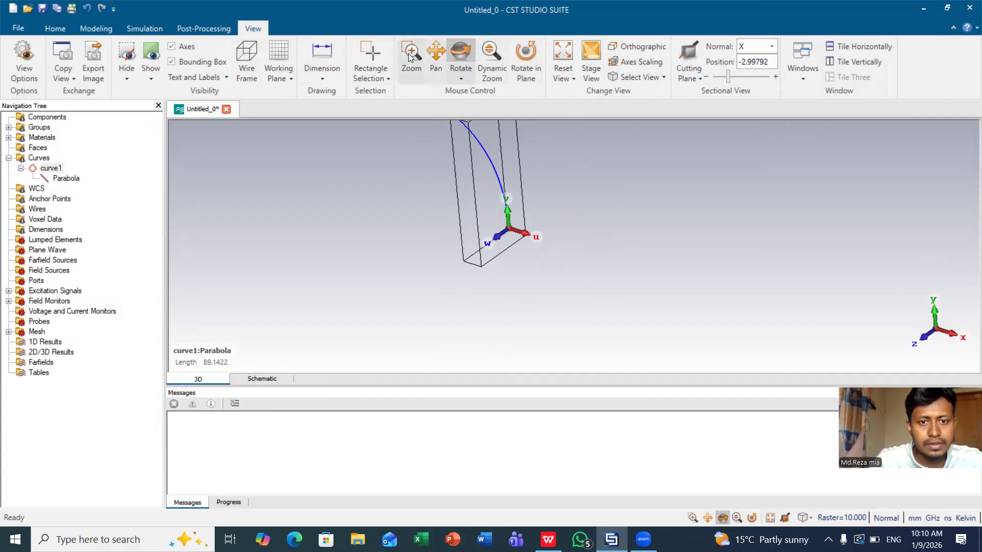
{"action": "left_click", "coordinate": [433, 55]}
{"action": "left_click_drag", "start_coordinate": [470, 132], "coordinate": [460, 181]}
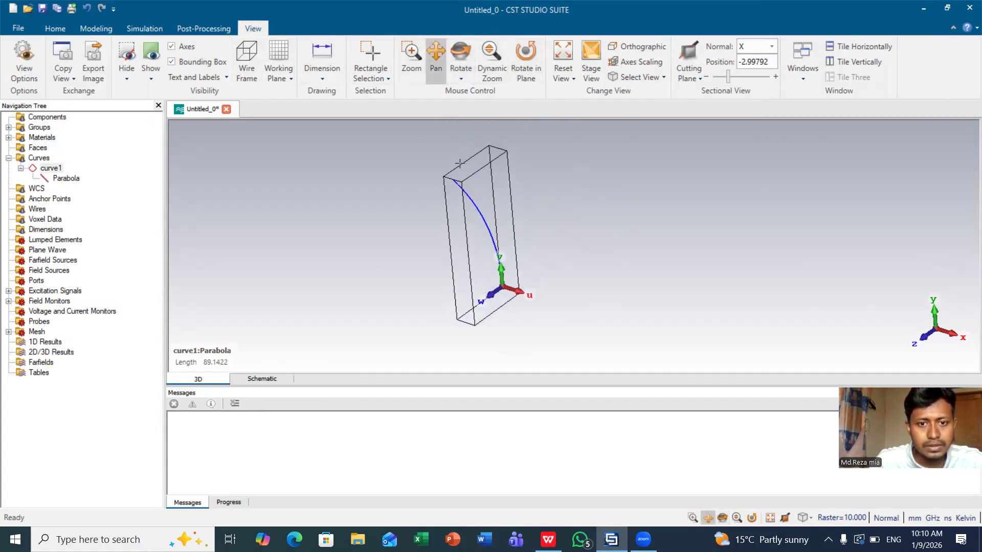
{"action": "left_click", "coordinate": [461, 55]}
{"action": "mouse_move", "coordinate": [454, 153]}
{"action": "left_mouse_down"}
{"action": "mouse_move", "coordinate": [452, 161]}
{"action": "mouse_move", "coordinate": [441, 150]}
{"action": "left_mouse_up"}
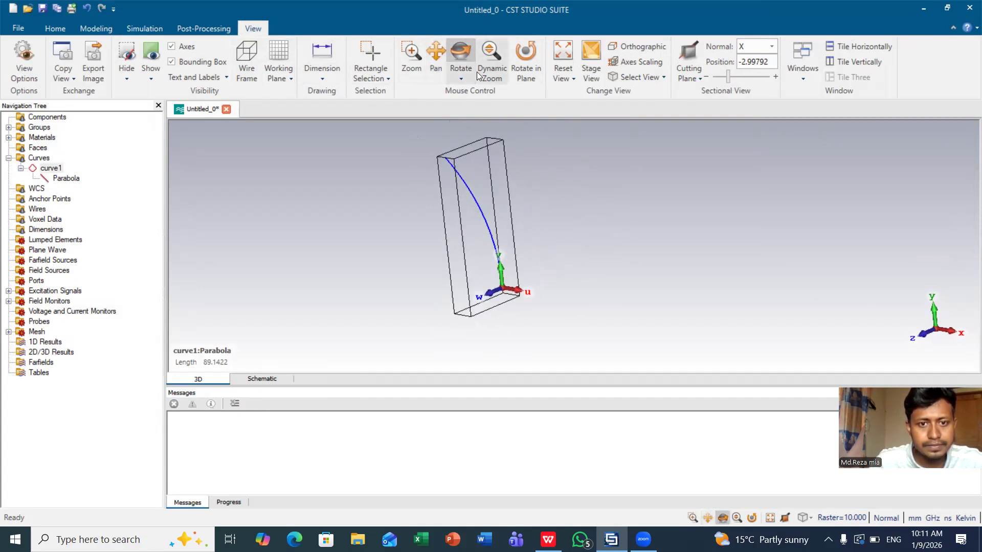
{"action": "left_click", "coordinate": [435, 55]}
{"action": "left_click_drag", "start_coordinate": [476, 205], "coordinate": [472, 221]}
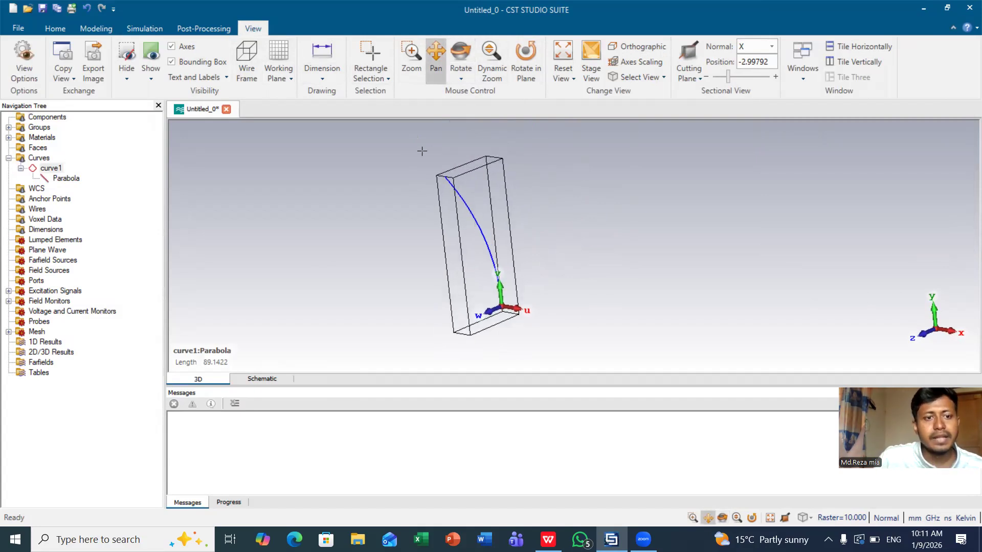
Pick the parabola's upper end point and align the local coordinate system with it
{"action": "left_click", "coordinate": [113, 28]}
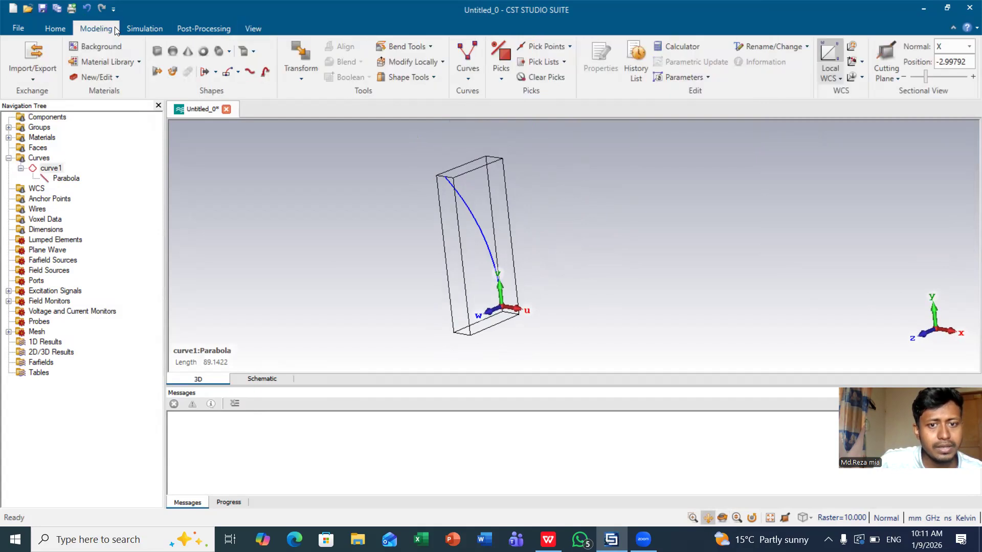
{"action": "left_click", "coordinate": [569, 47]}
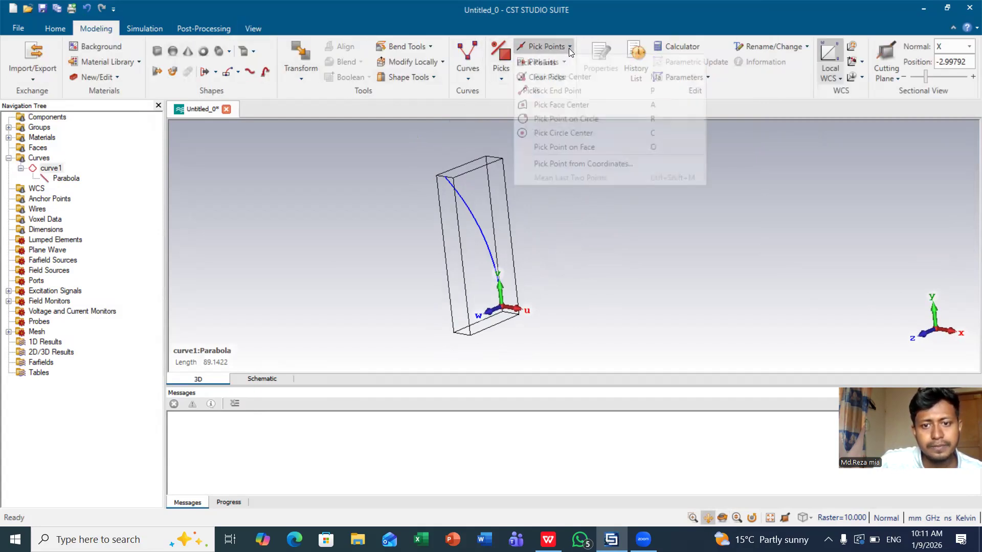
{"action": "left_click", "coordinate": [558, 91]}
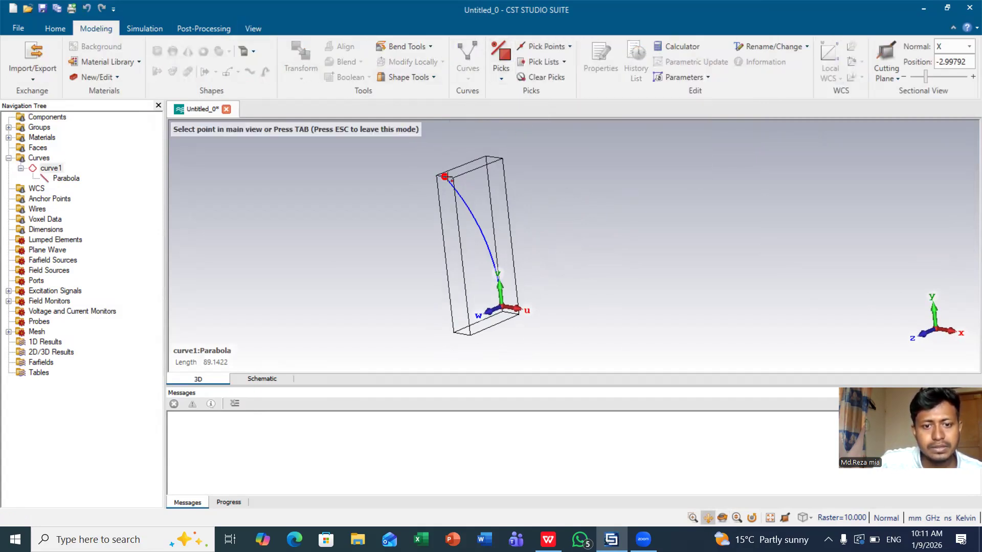
{"action": "left_click", "coordinate": [444, 177]}
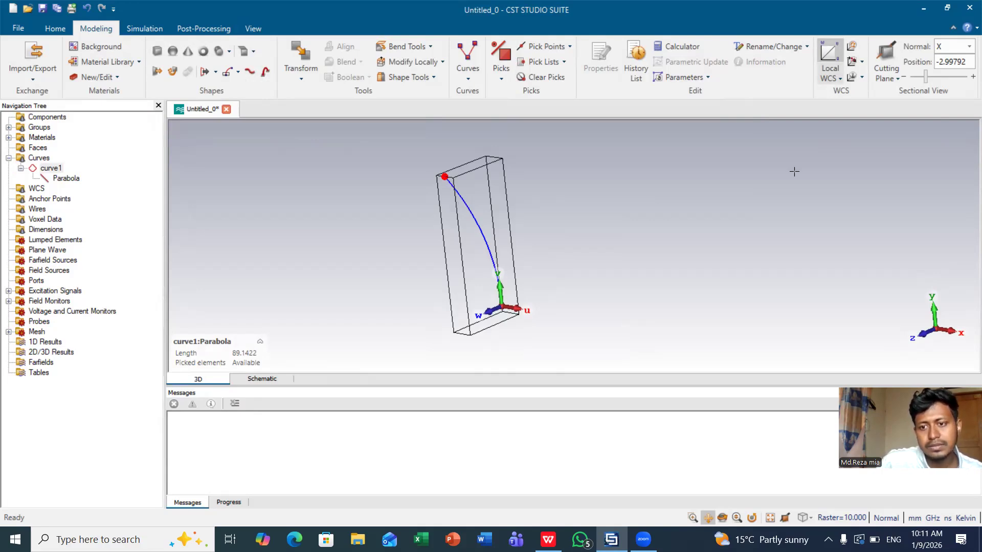
{"action": "left_click", "coordinate": [853, 61]}
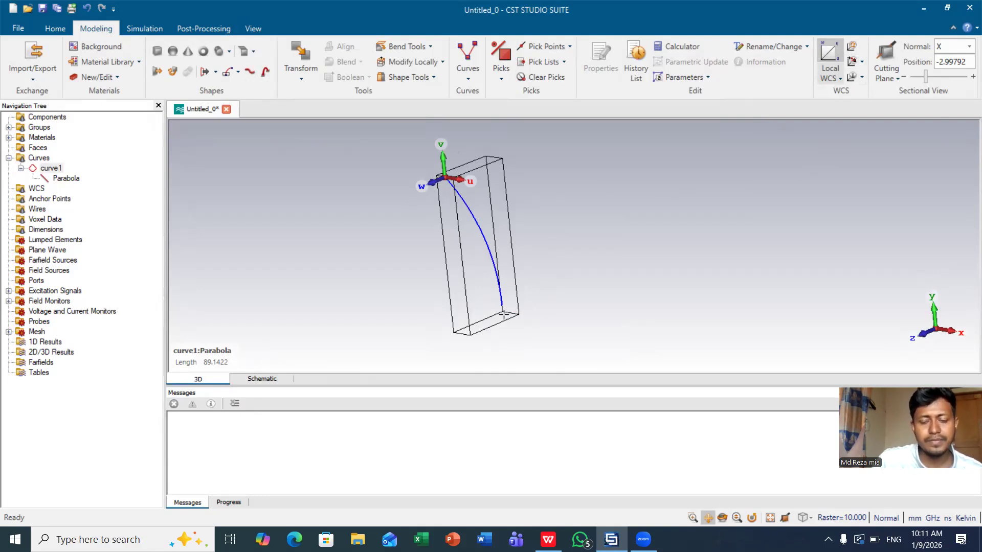
Move the local coordinate system by a DV offset of -R
{"action": "left_click", "coordinate": [853, 46]}
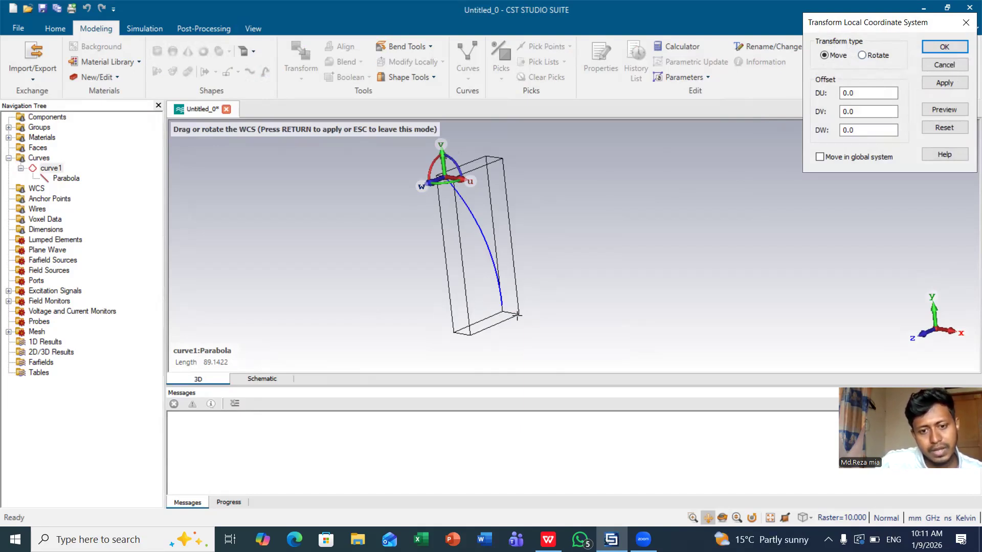
{"action": "left_click", "coordinate": [855, 110]}
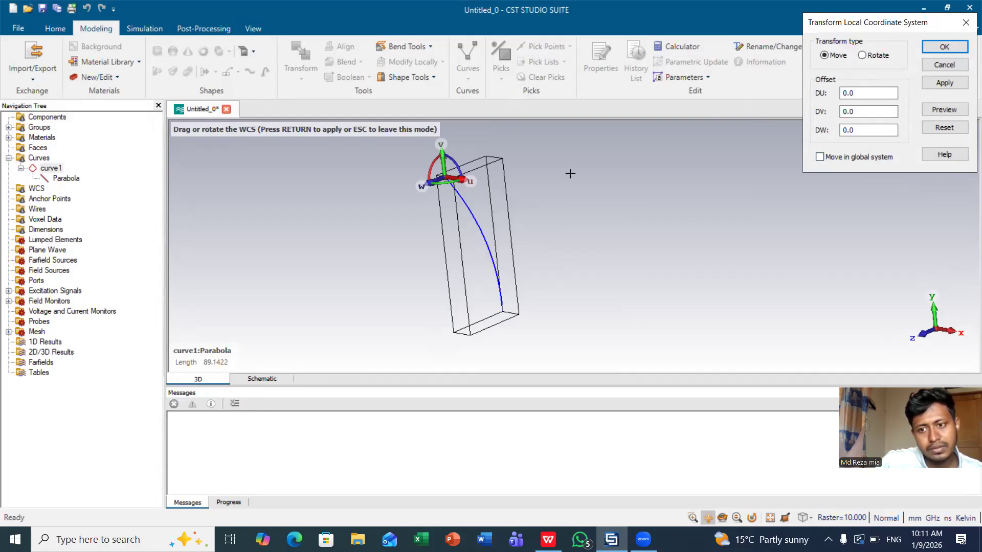
{"action": "left_click", "coordinate": [854, 113]}
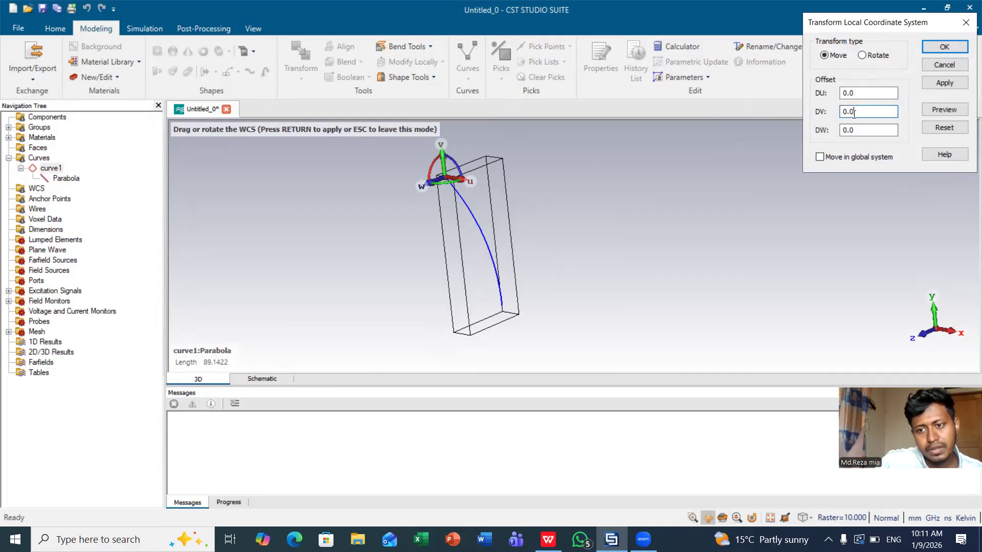
{"action": "key", "text": "BackSpace"}
{"action": "key", "text": "BackSpace"}
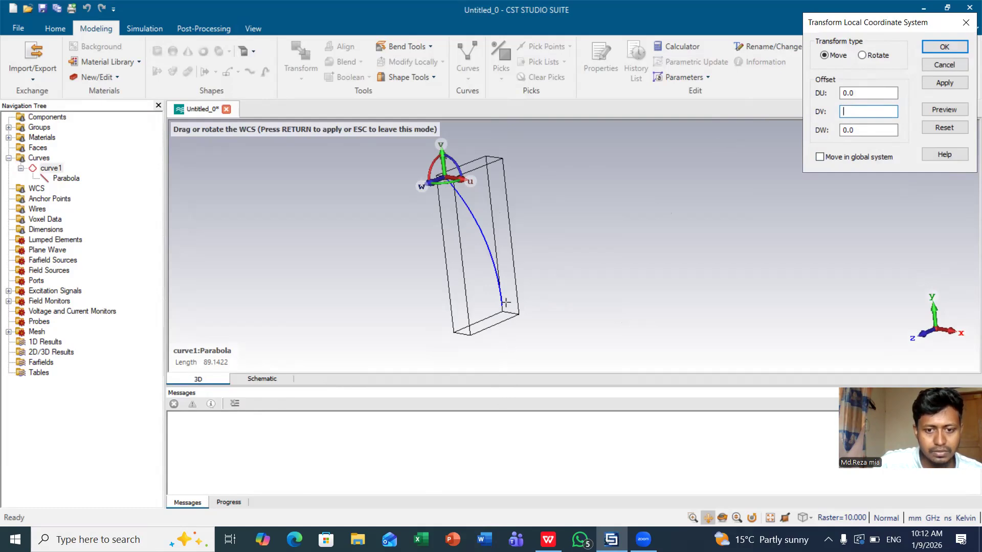
{"action": "type", "text": "-R"}
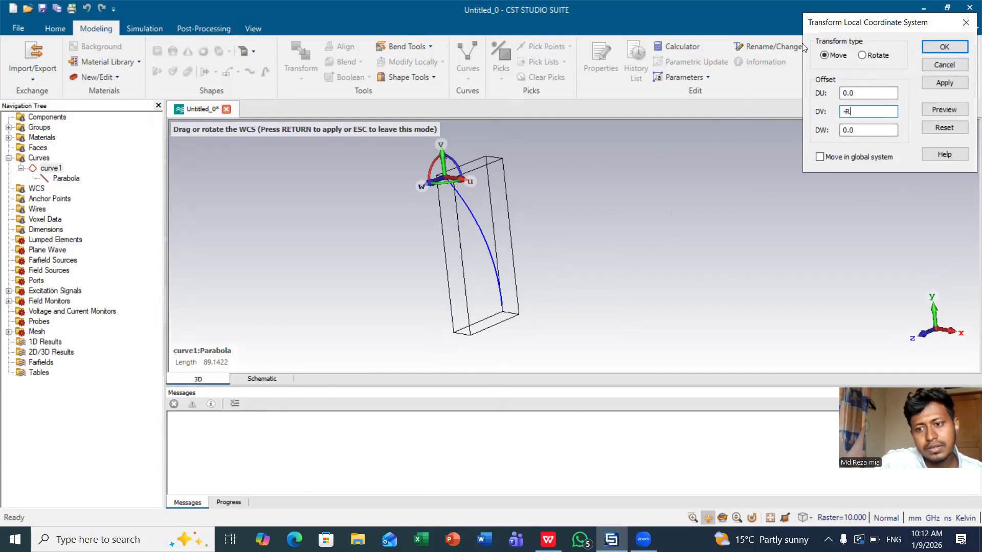
{"action": "left_click", "coordinate": [935, 51]}
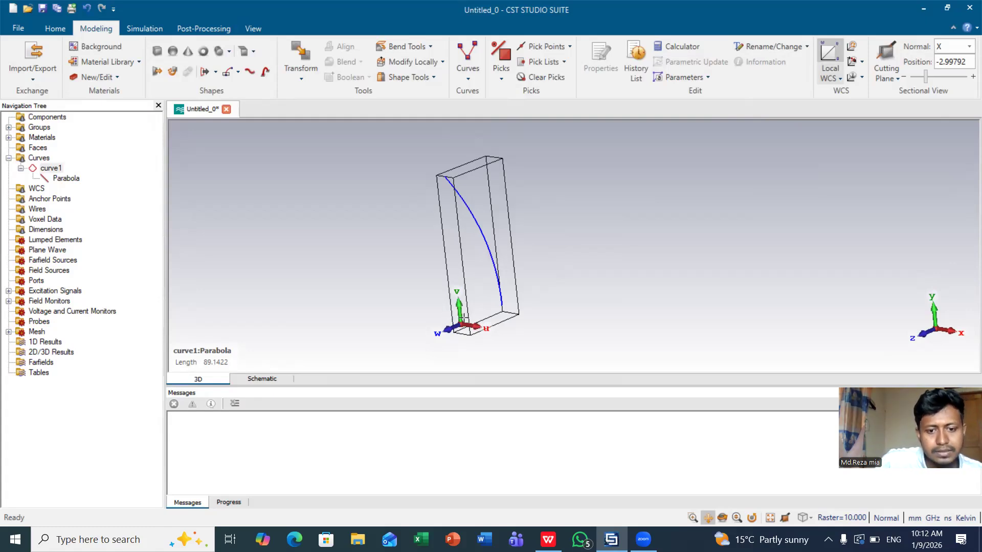
Create a 2D circle with radius R centred on the local coordinate system's origin in curve1
{"action": "left_click", "coordinate": [473, 77]}
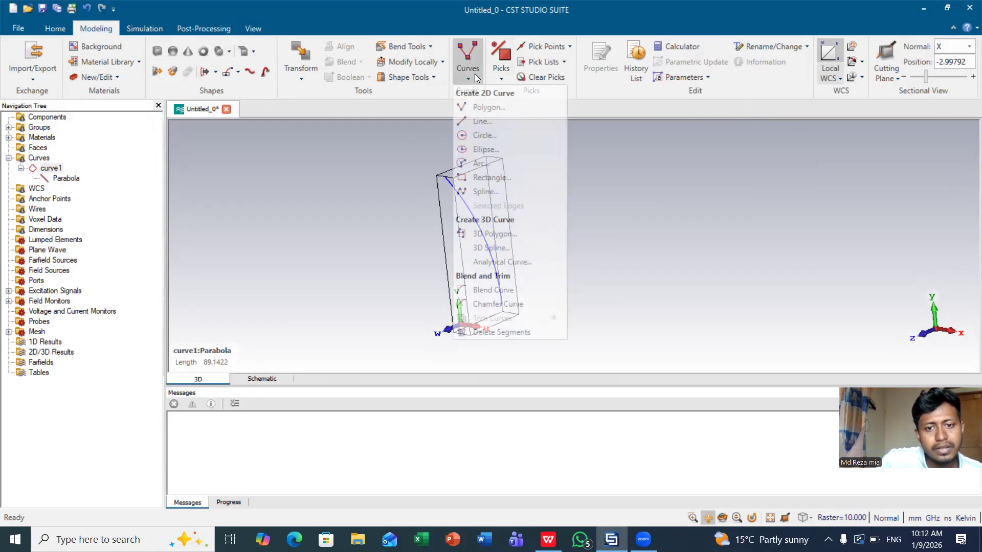
{"action": "left_click", "coordinate": [485, 136]}
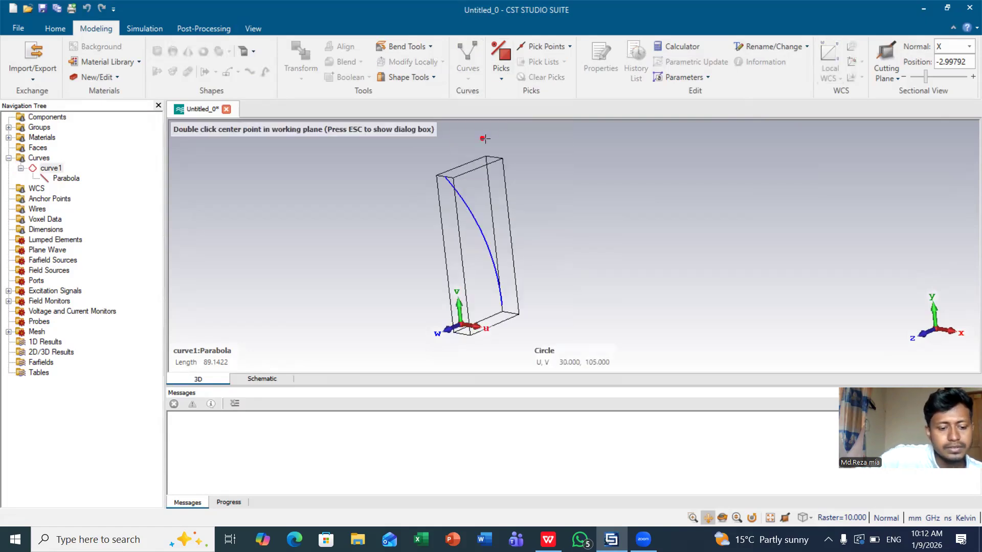
{"action": "key", "text": "Escape"}
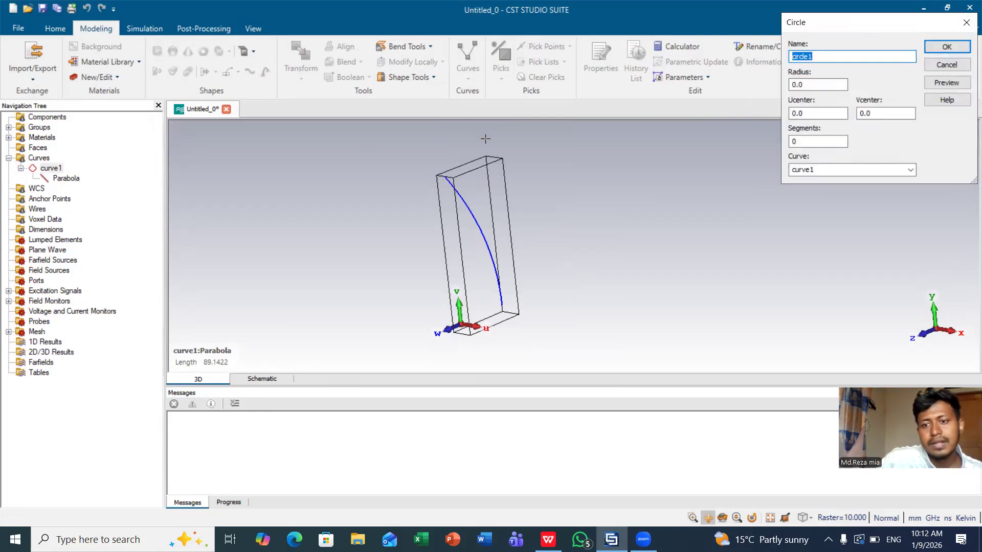
{"action": "left_click", "coordinate": [804, 85]}
{"action": "key", "text": "BackSpace"}
{"action": "key", "text": "BackSpace"}
{"action": "key", "text": "BackSpace"}
{"action": "type", "text": "R"}
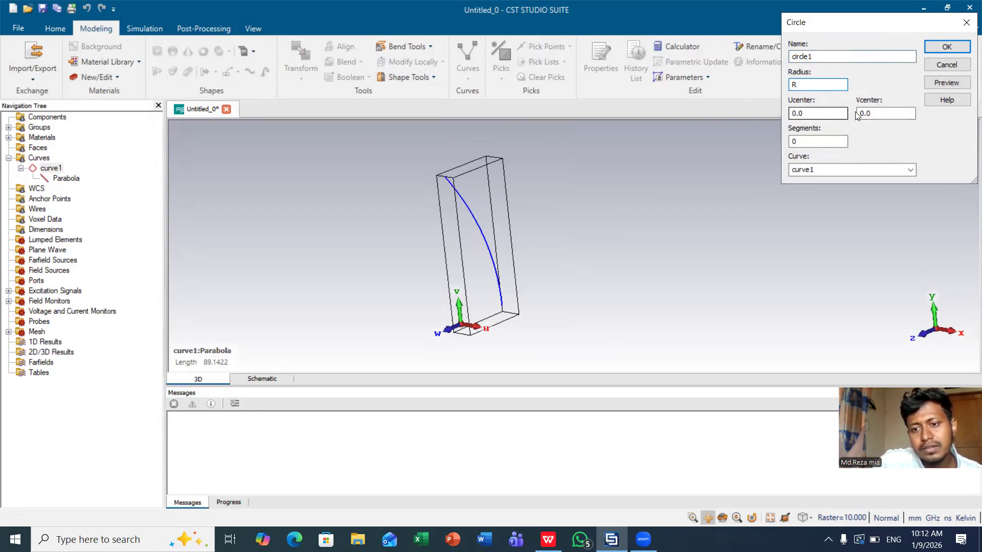
{"action": "left_click", "coordinate": [946, 83]}
{"action": "left_click", "coordinate": [947, 47]}
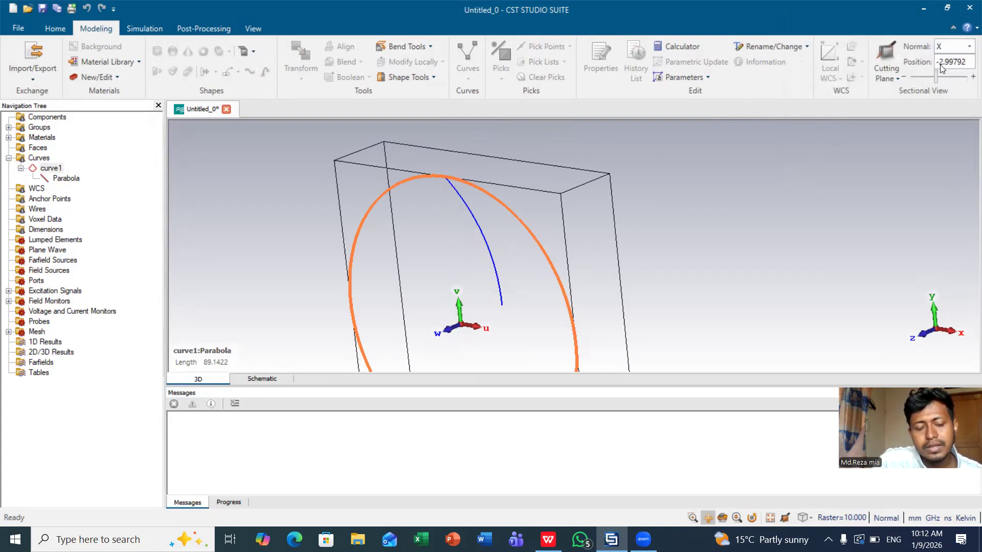
Examine the circle and the parabola together from the side
{"action": "left_click_drag", "start_coordinate": [406, 281], "coordinate": [432, 249]}
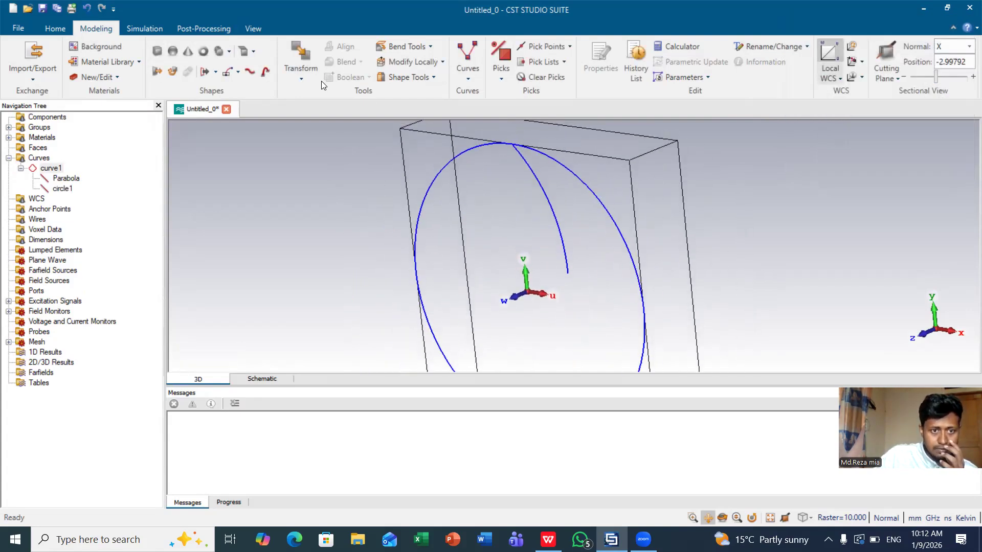
{"action": "left_click", "coordinate": [254, 28]}
{"action": "left_click", "coordinate": [460, 54]}
{"action": "left_click_drag", "start_coordinate": [438, 175], "coordinate": [685, 265]}
{"action": "scroll", "coordinate": [676, 266], "scroll_direction": "down", "scroll_amount": 2}
{"action": "left_click_drag", "start_coordinate": [623, 256], "coordinate": [586, 245]}
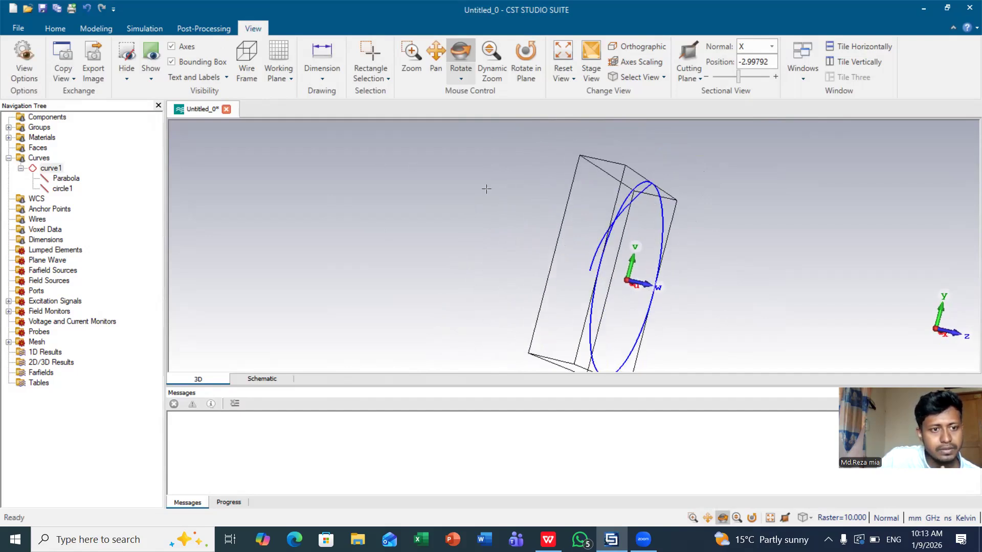
Start a curve sweep with the Parabola as the profile and circle1 as the path
{"action": "left_click", "coordinate": [114, 25]}
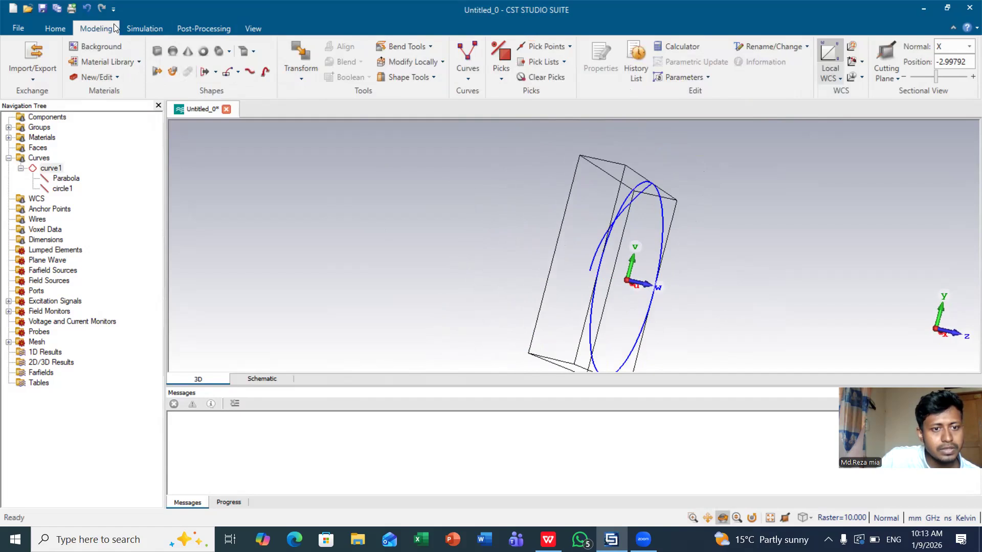
{"action": "left_click", "coordinate": [217, 72]}
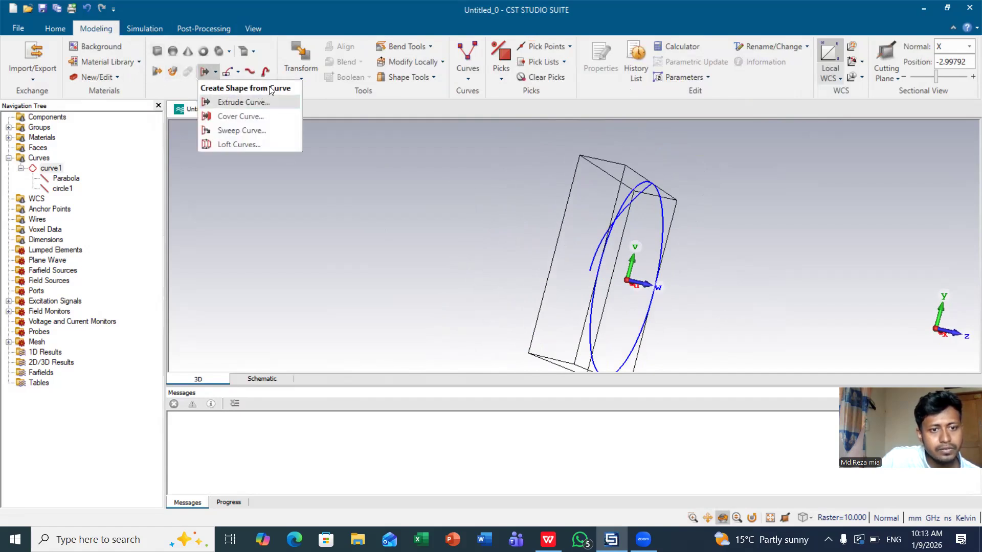
{"action": "left_click", "coordinate": [244, 130]}
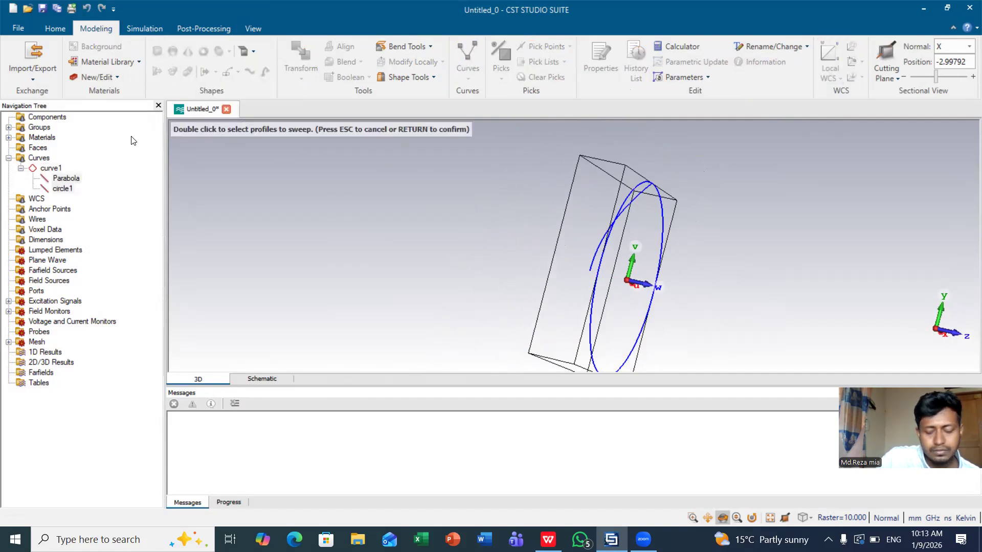
{"action": "left_click", "coordinate": [80, 181]}
{"action": "key", "text": "Return"}
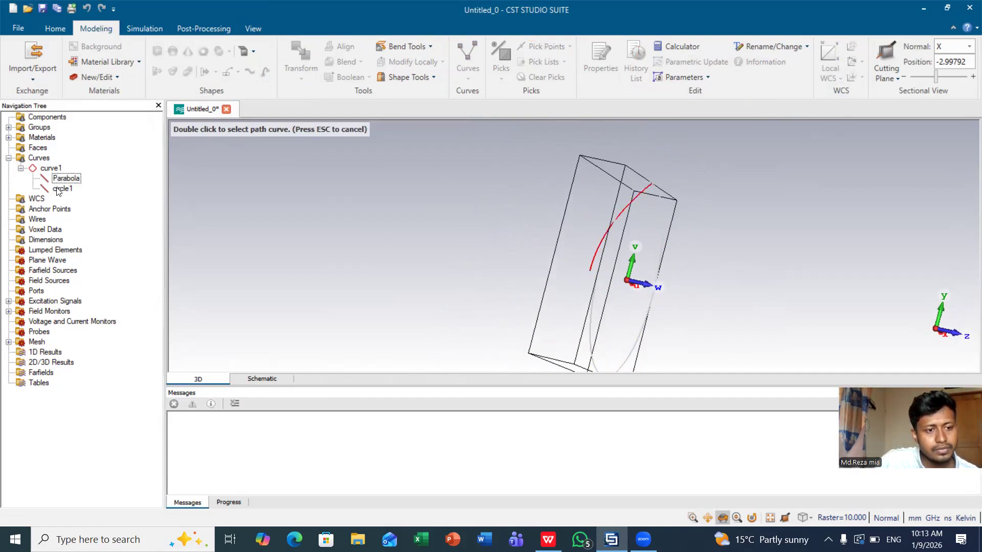
{"action": "left_click", "coordinate": [59, 190]}
{"action": "double_click", "coordinate": [60, 189]}
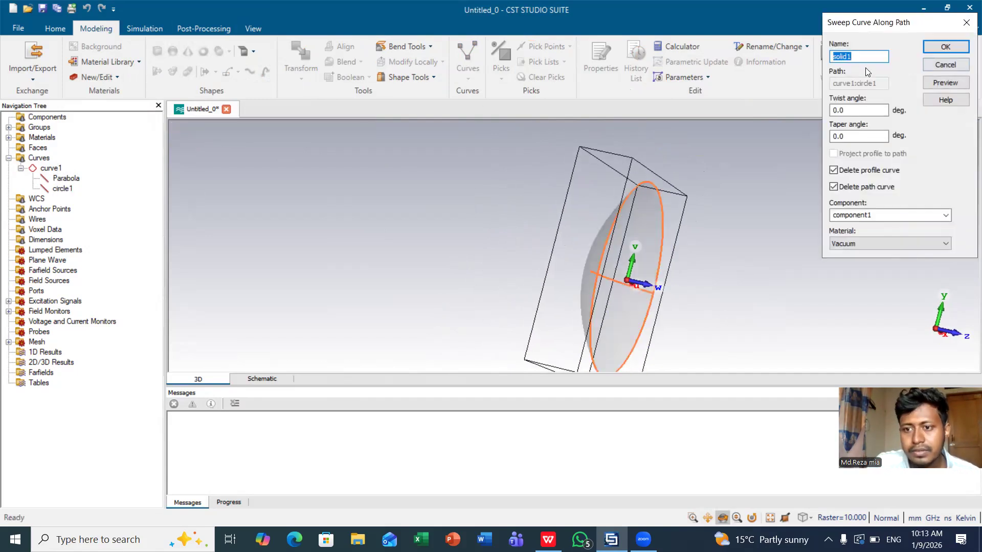
Name the swept shape Reflector, set its material to PEC, preview it and create it in component1
{"action": "left_click", "coordinate": [856, 54]}
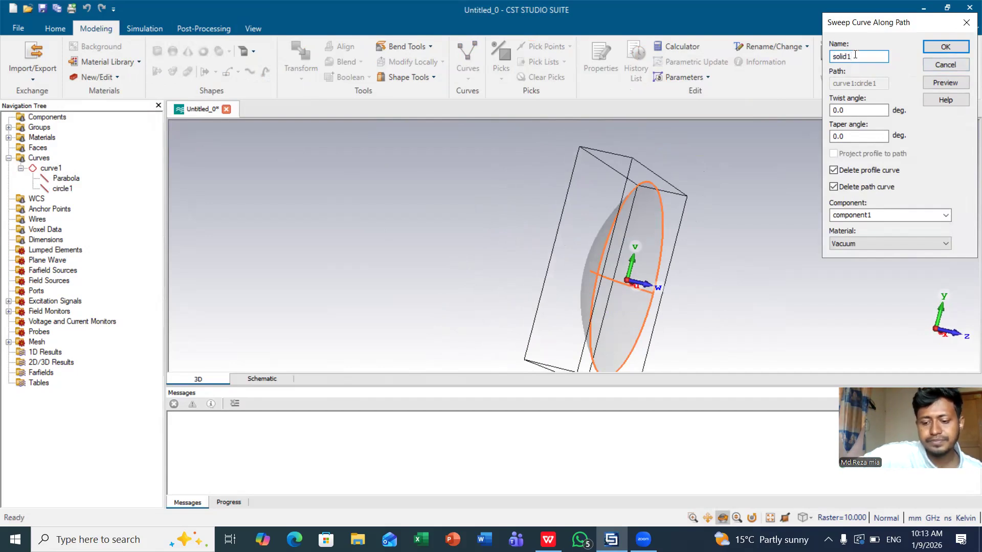
{"action": "key", "text": "BackSpace"}
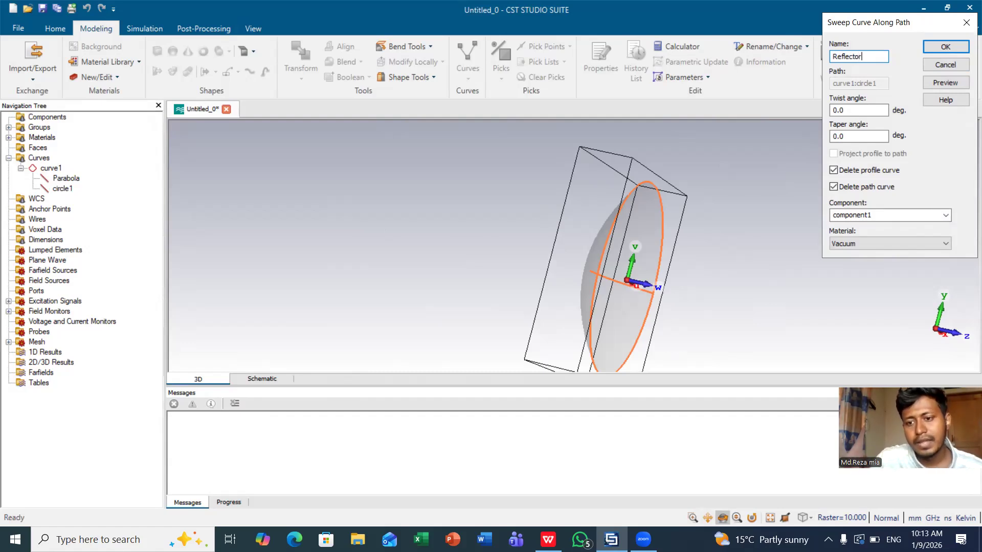
{"action": "left_click", "coordinate": [844, 245]}
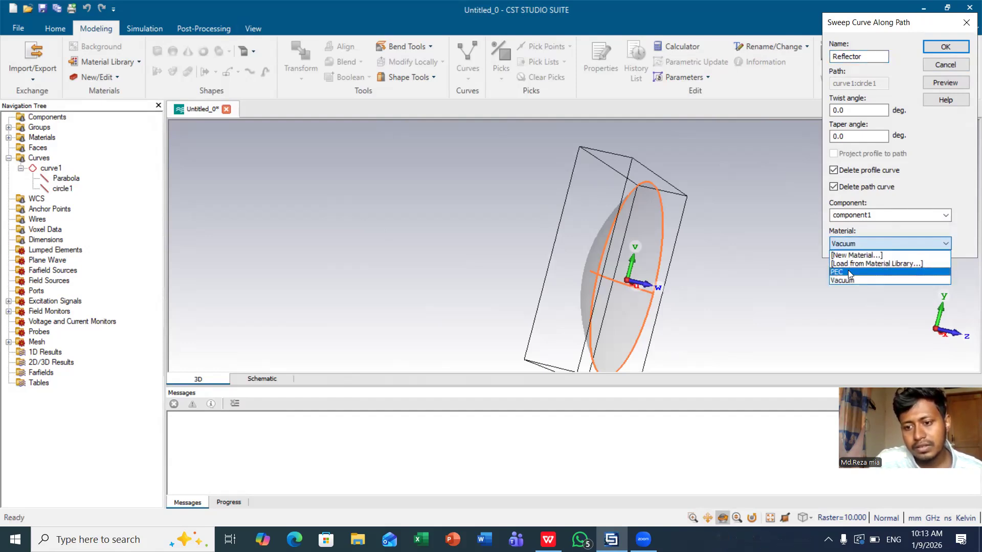
{"action": "left_click", "coordinate": [848, 272]}
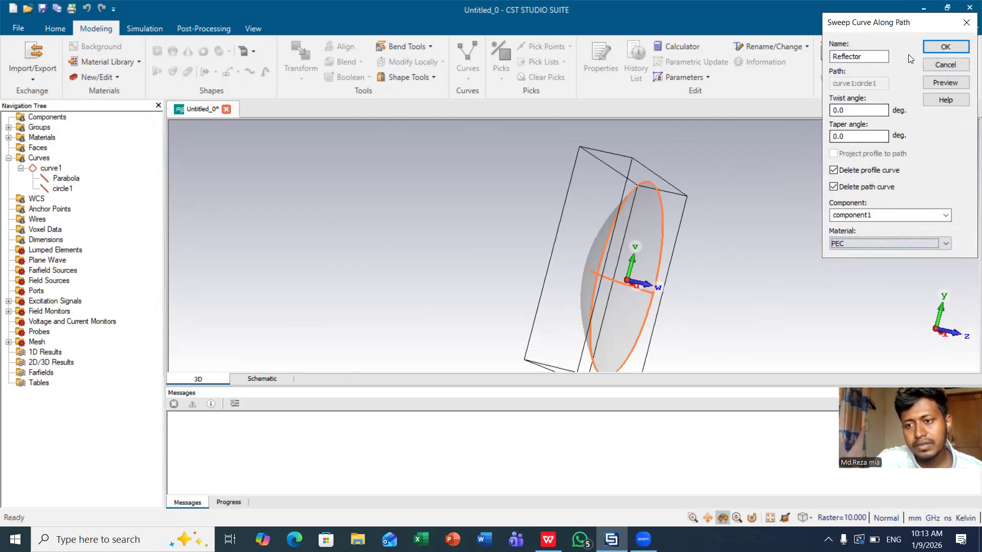
{"action": "left_click", "coordinate": [943, 84]}
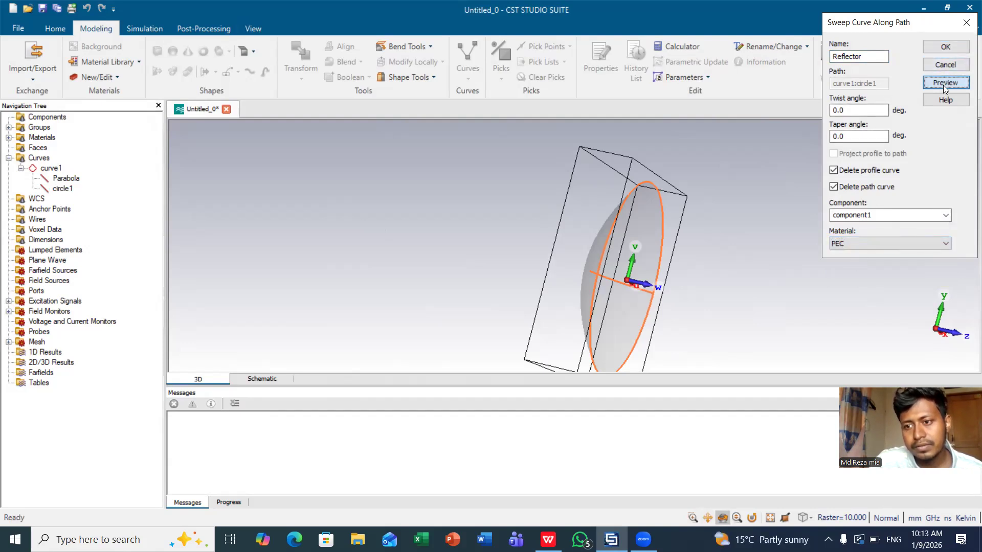
{"action": "left_click", "coordinate": [944, 48]}
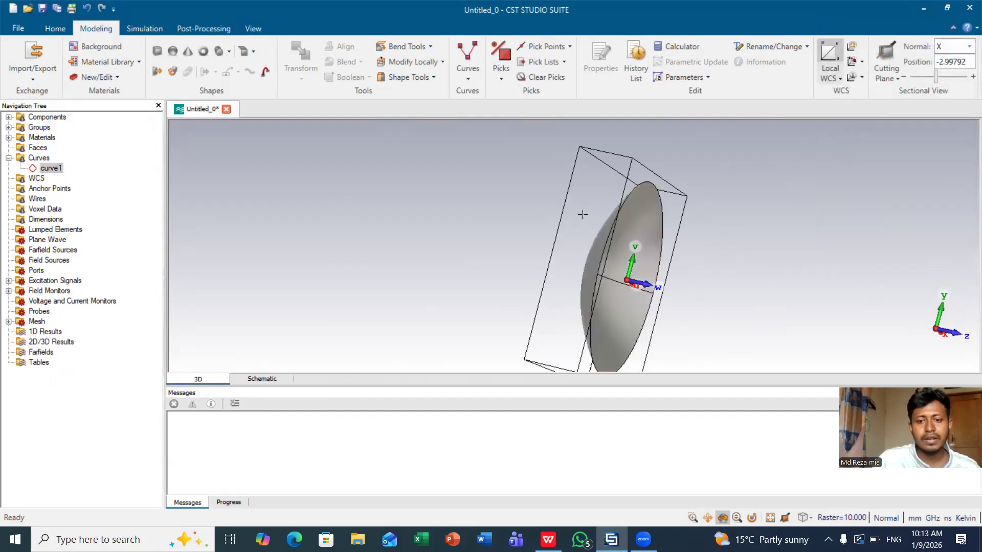
Start thickening the Reflector sheet in component1 with direction Outside and thickness Rt
{"action": "left_click_drag", "start_coordinate": [634, 244], "coordinate": [596, 268]}
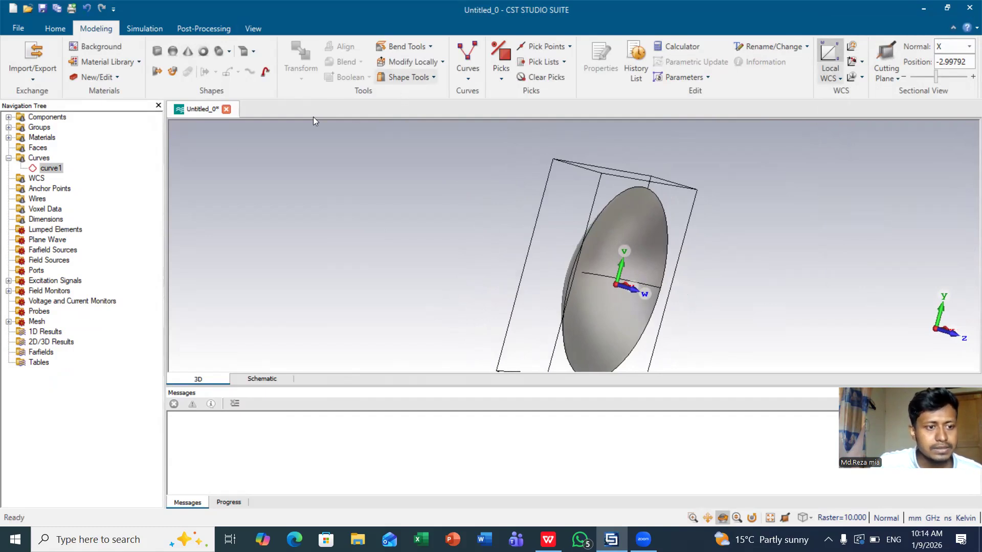
{"action": "double_click", "coordinate": [47, 117]}
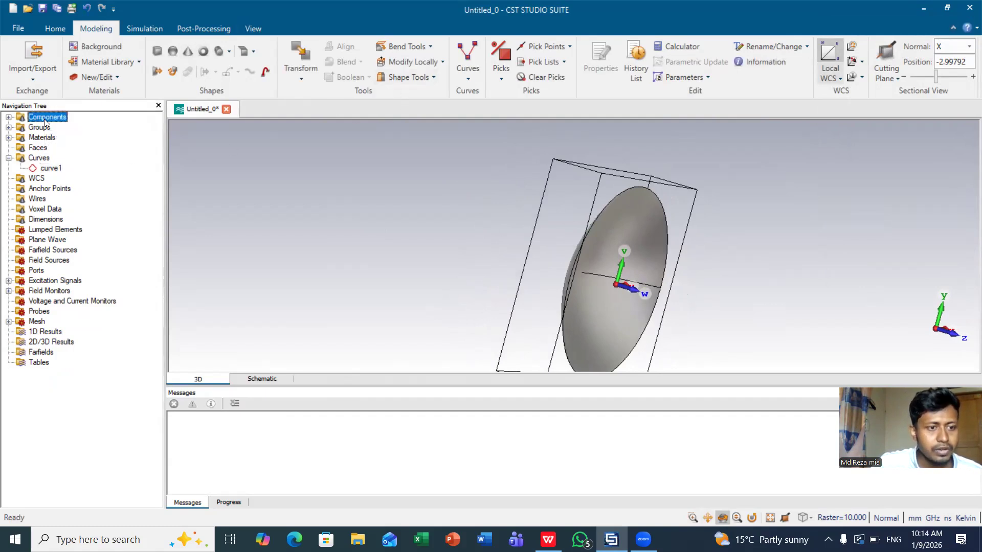
{"action": "double_click", "coordinate": [51, 129]}
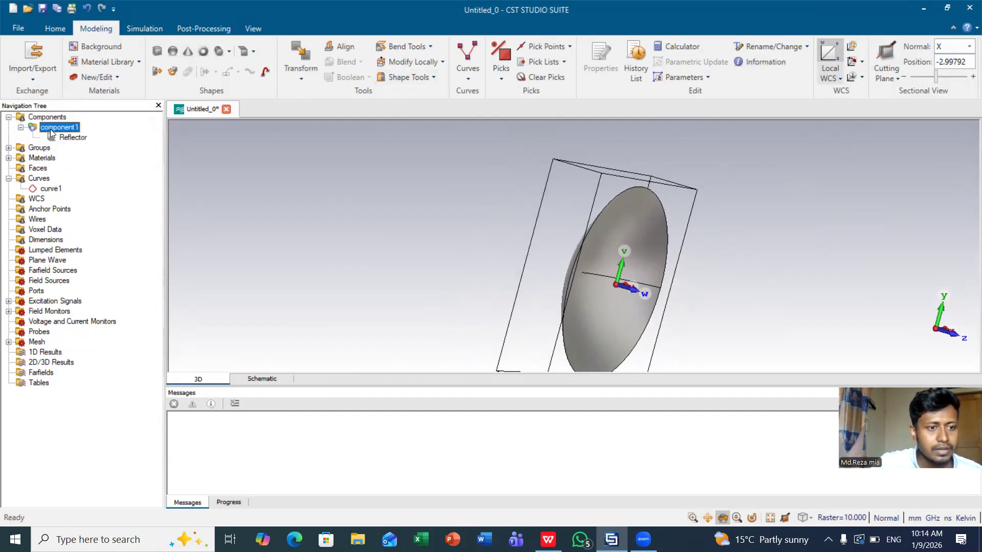
{"action": "left_click", "coordinate": [71, 139]}
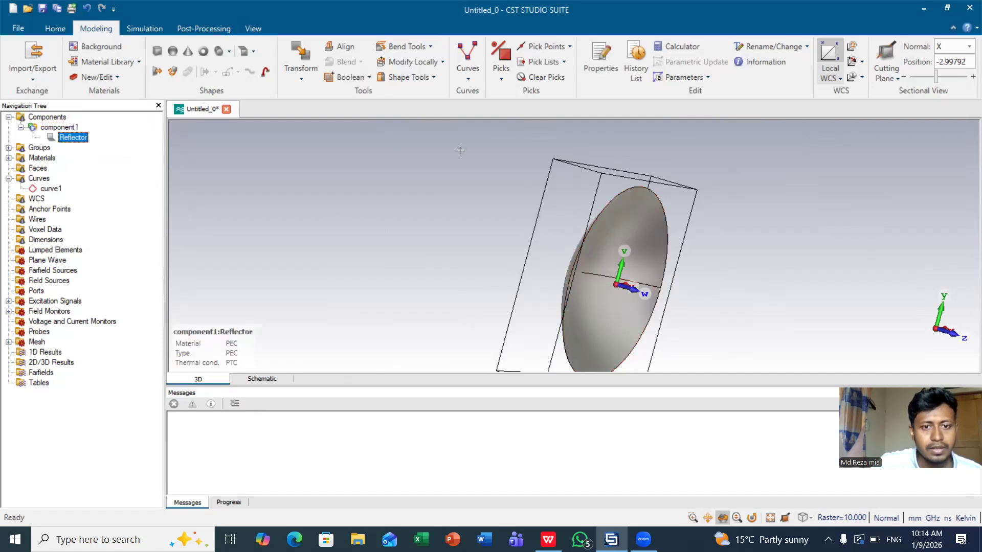
{"action": "left_click", "coordinate": [434, 77]}
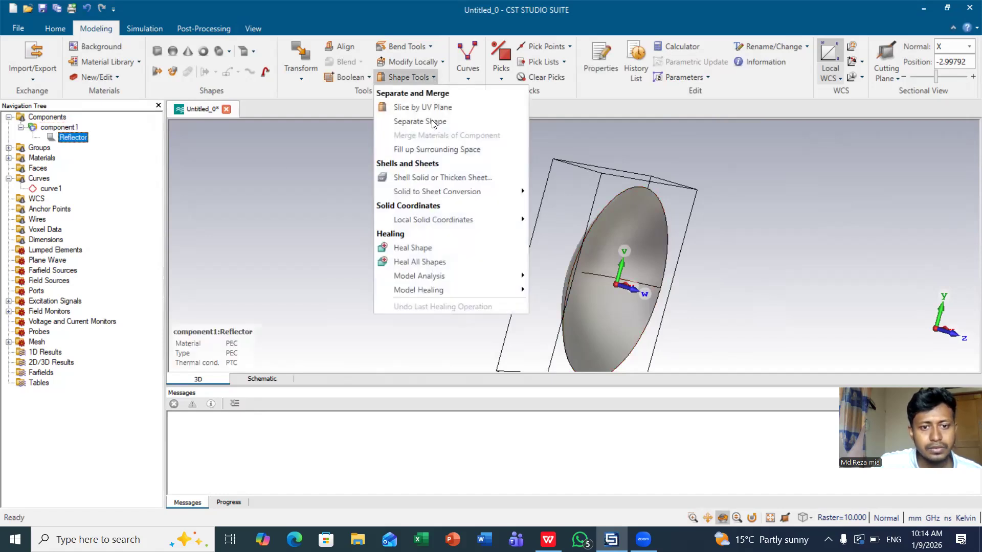
{"action": "left_click", "coordinate": [430, 179]}
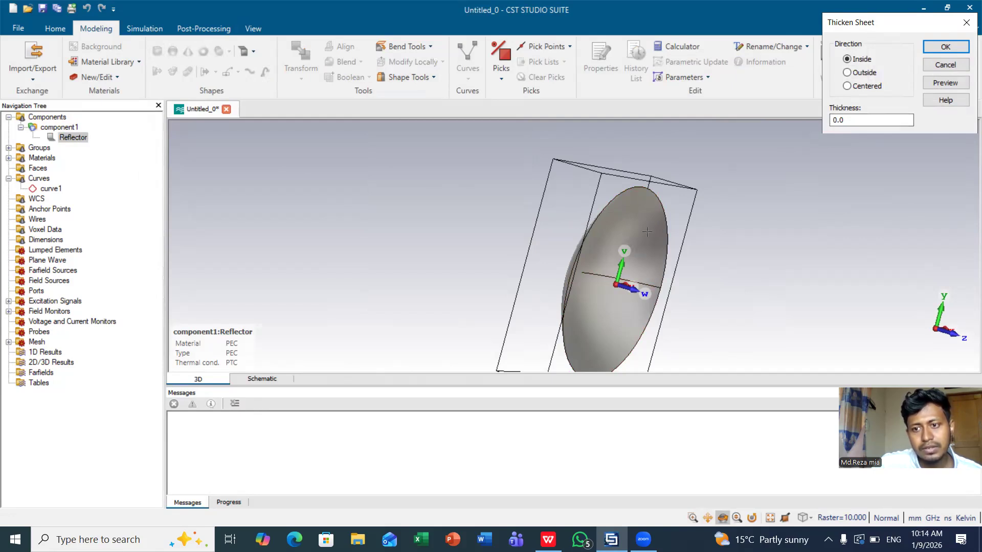
{"action": "left_click", "coordinate": [848, 72]}
{"action": "left_click", "coordinate": [849, 120]}
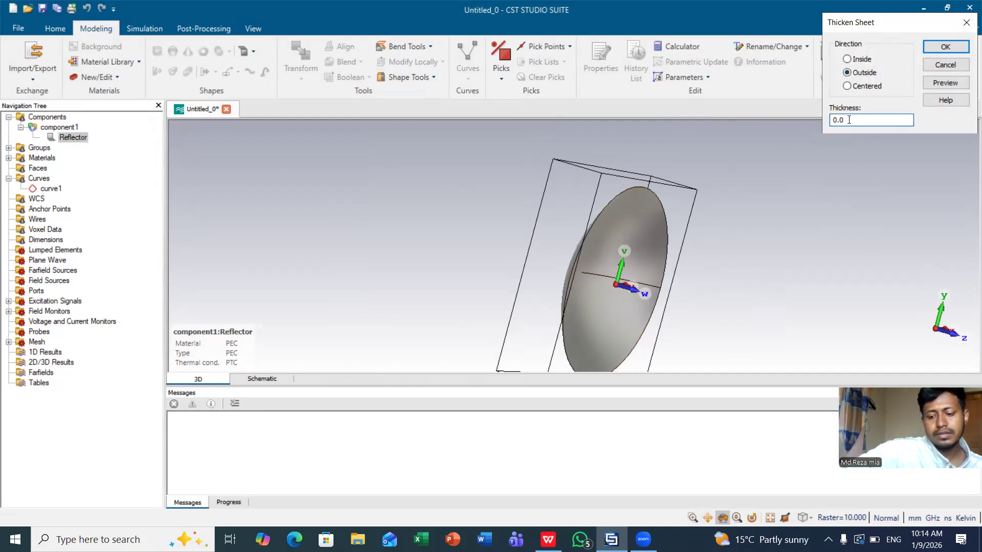
{"action": "key", "text": "BackSpace"}
{"action": "key", "text": "BackSpace"}
{"action": "key", "text": "BackSpace"}
{"action": "type", "text": "Rt"}
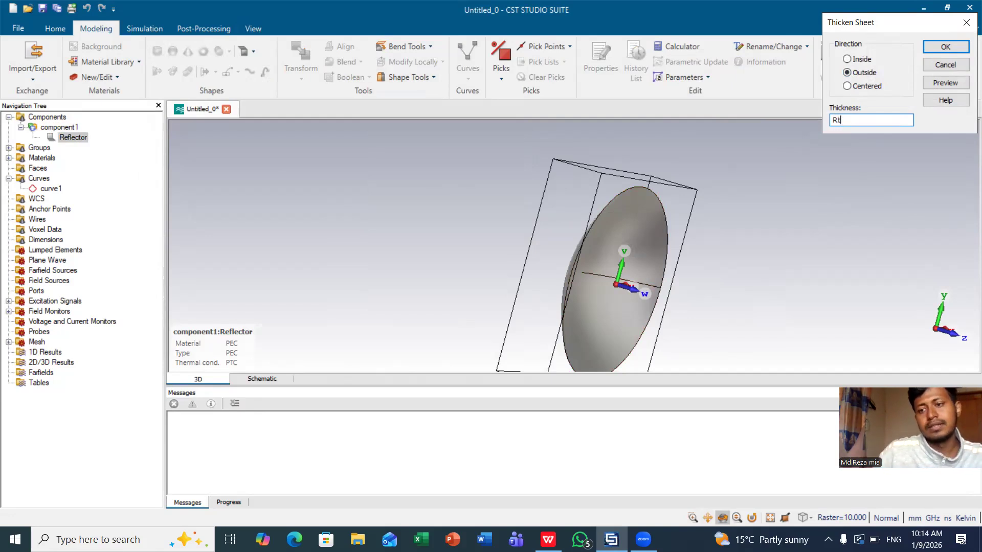
Define the parameter Rt with the value 2 and complete the sheet thickening
{"action": "left_click", "coordinate": [936, 82]}
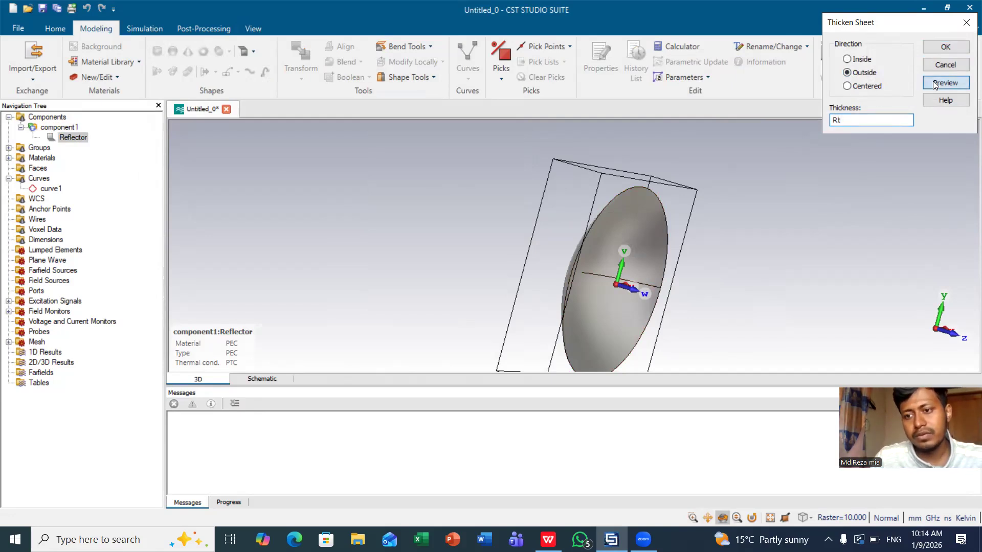
{"action": "type", "text": "2"}
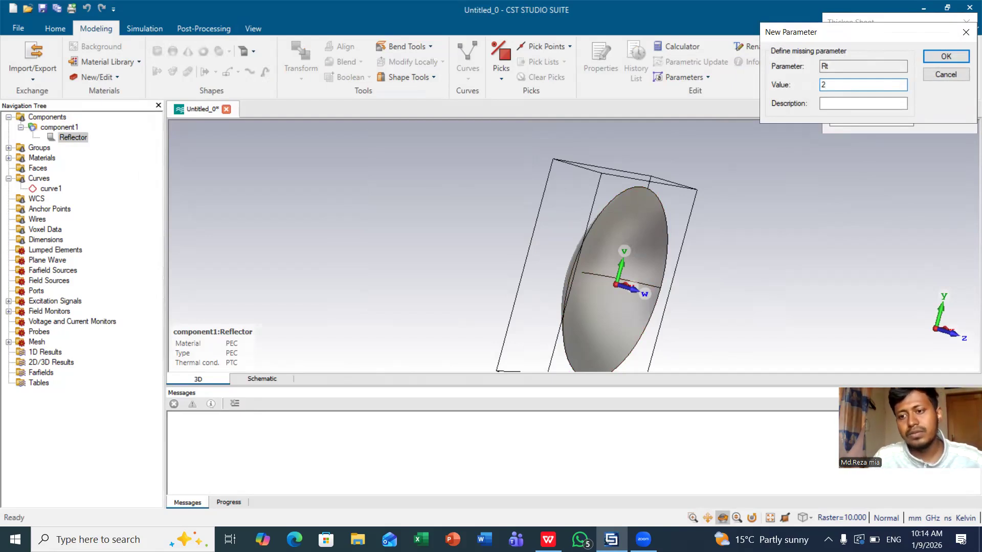
{"action": "left_click", "coordinate": [936, 56]}
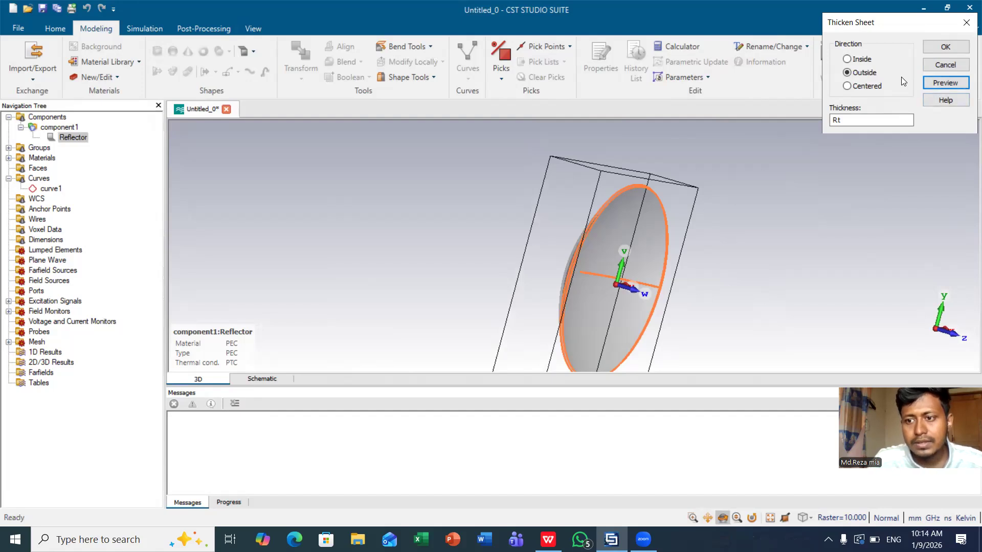
{"action": "left_click", "coordinate": [942, 49]}
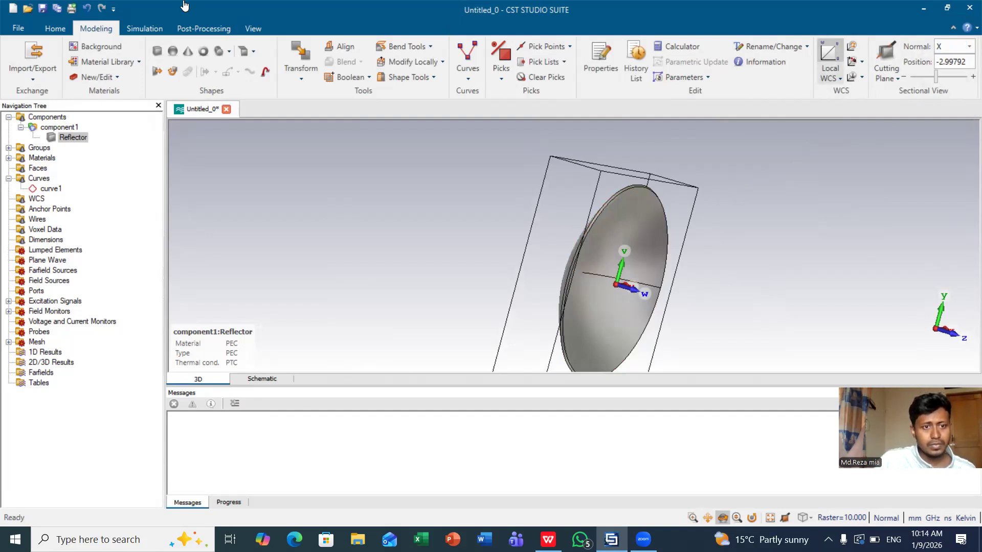
Open the move settings for transforming the local coordinate system
{"action": "left_click", "coordinate": [252, 28]}
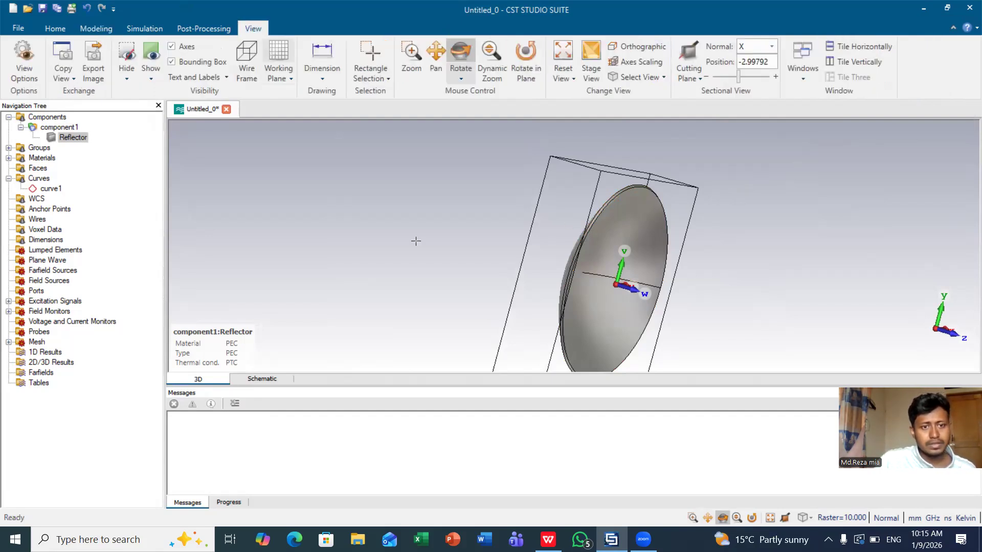
{"action": "left_click_drag", "start_coordinate": [578, 274], "coordinate": [527, 138]}
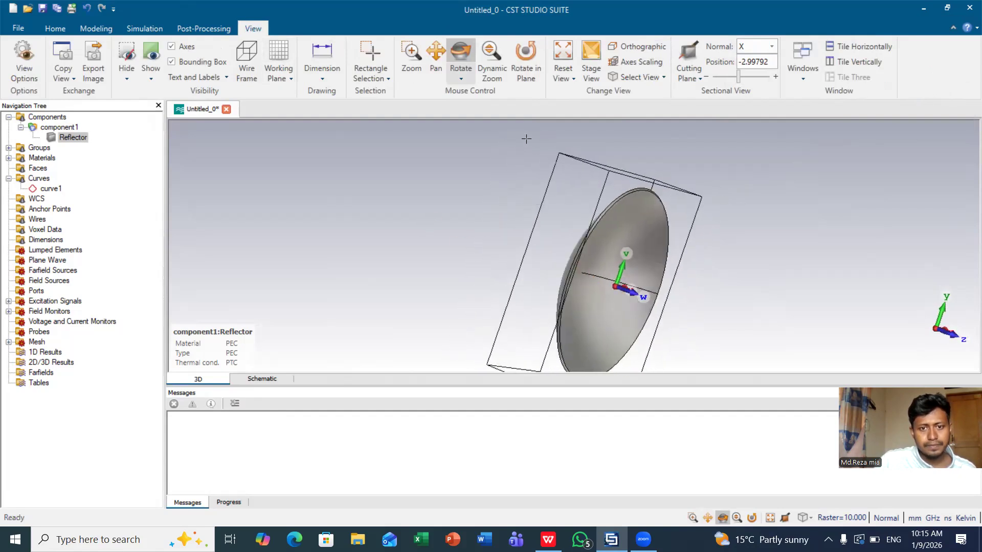
{"action": "left_click", "coordinate": [444, 50]}
{"action": "left_click_drag", "start_coordinate": [517, 239], "coordinate": [389, 216]}
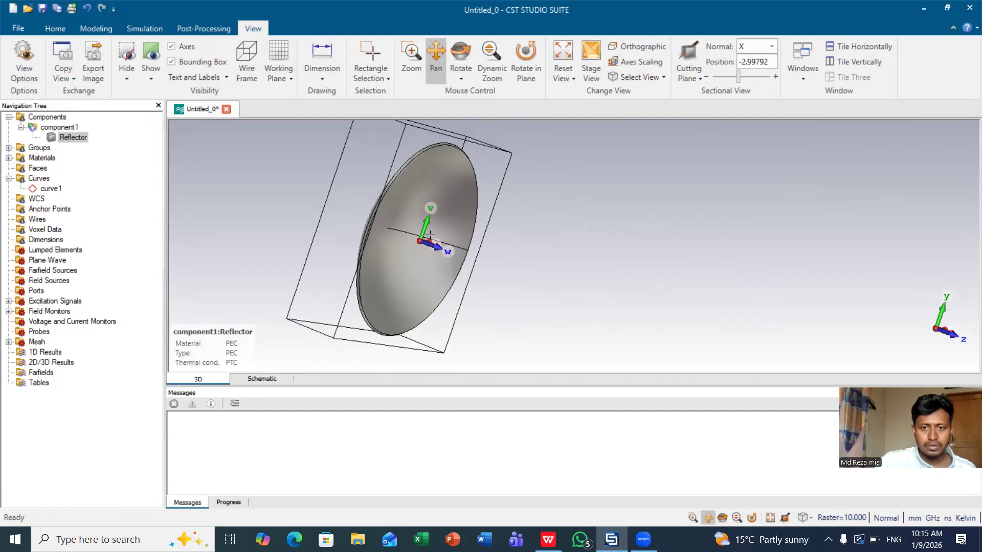
{"action": "left_click", "coordinate": [95, 29]}
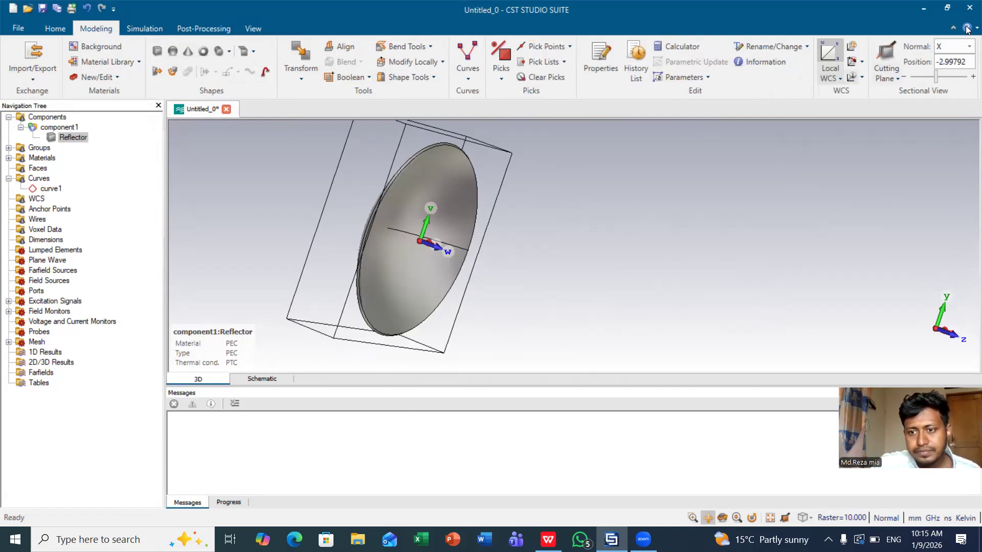
{"action": "left_click", "coordinate": [852, 46]}
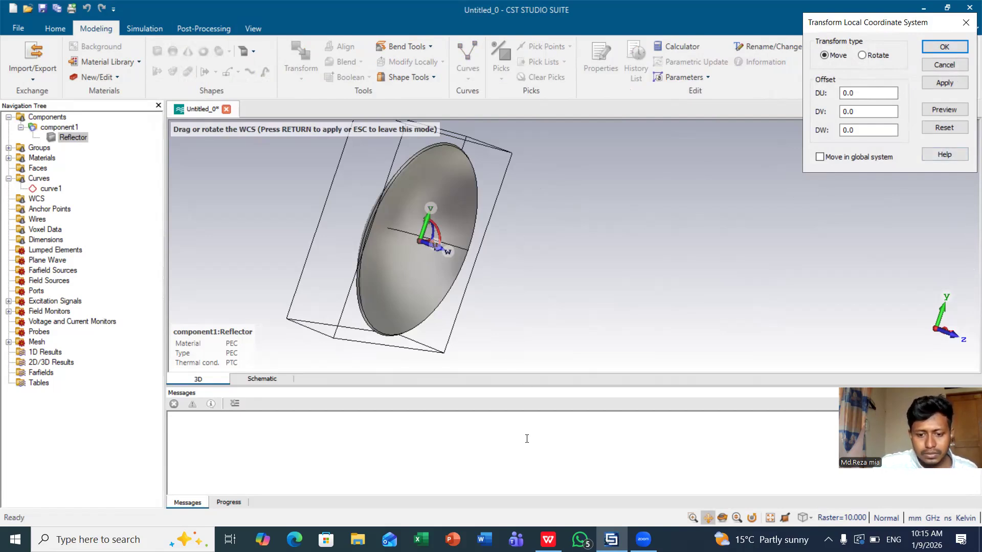
Switch to antenna perameter.pdf in WPS and examine the distances F, Lf and Lg between feed horn and dish
{"action": "left_click", "coordinate": [548, 539]}
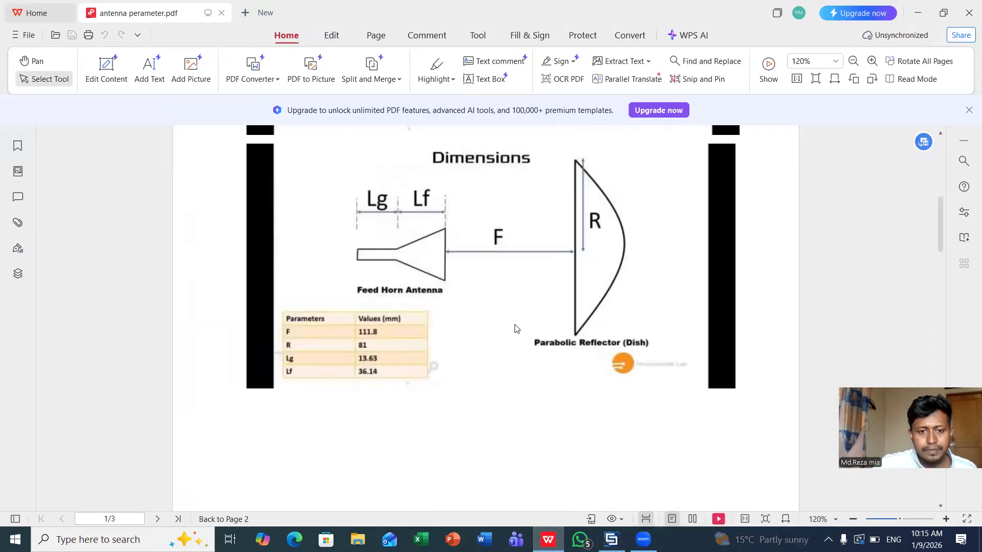
{"action": "scroll", "coordinate": [512, 327], "scroll_direction": "up", "scroll_amount": 2}
{"action": "scroll", "coordinate": [506, 325], "scroll_direction": "down", "scroll_amount": 2}
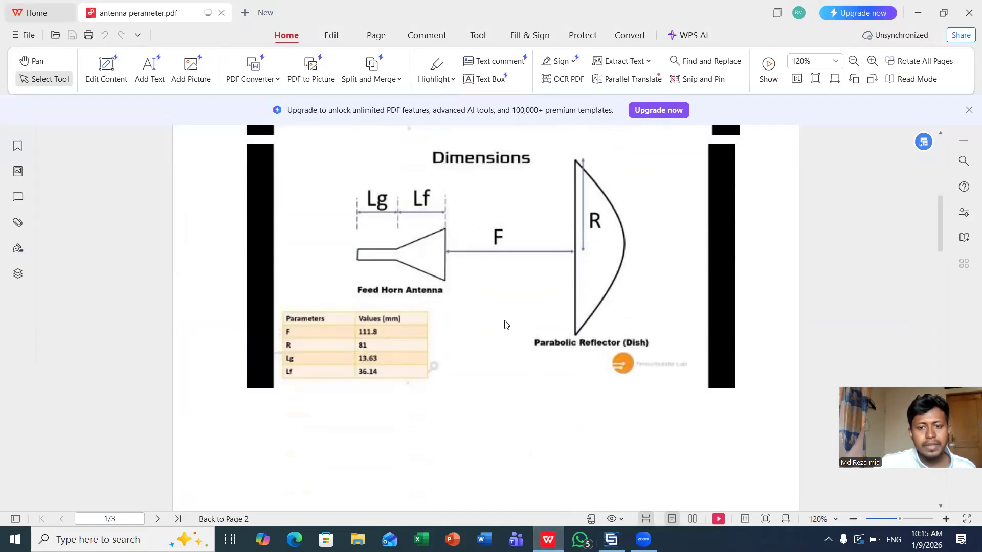
{"action": "scroll", "coordinate": [504, 324], "scroll_direction": "up", "scroll_amount": 1}
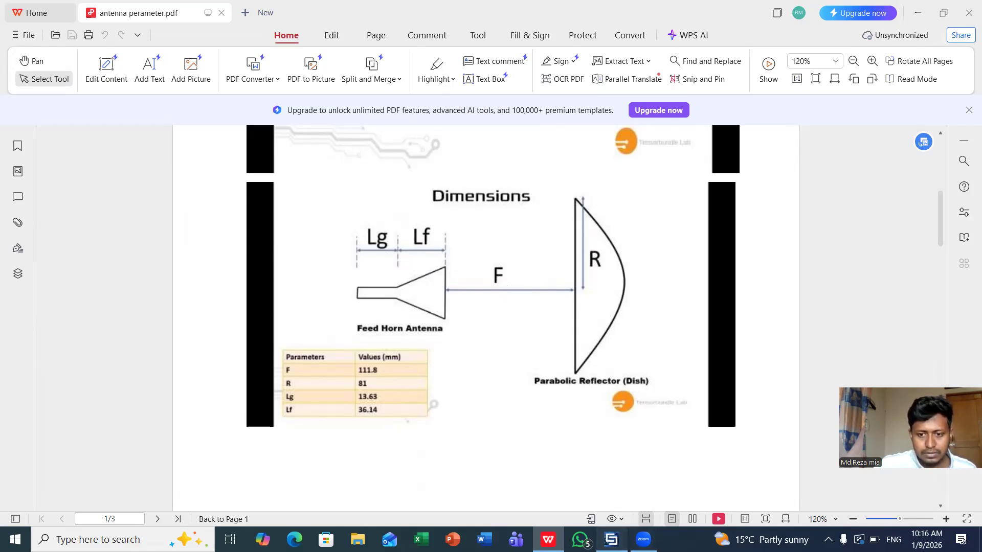
Switch back to CST Studio Suite and set the local coordinate system's DW offset to F+Lf+Lg
{"action": "left_click", "coordinate": [612, 539]}
{"action": "left_click", "coordinate": [860, 130]}
{"action": "key", "text": "BackSpace"}
{"action": "key", "text": "BackSpace"}
{"action": "key", "text": "BackSpace"}
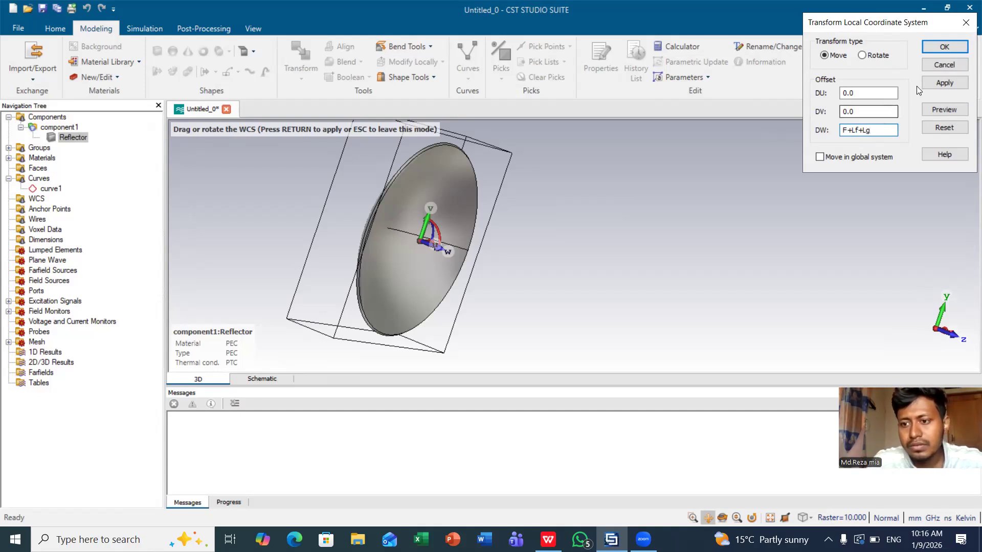
Preview the coordinate system move and define the missing parameter F as 111.8, checking the value in antenna perameter.pdf in WPS
{"action": "left_click", "coordinate": [944, 109]}
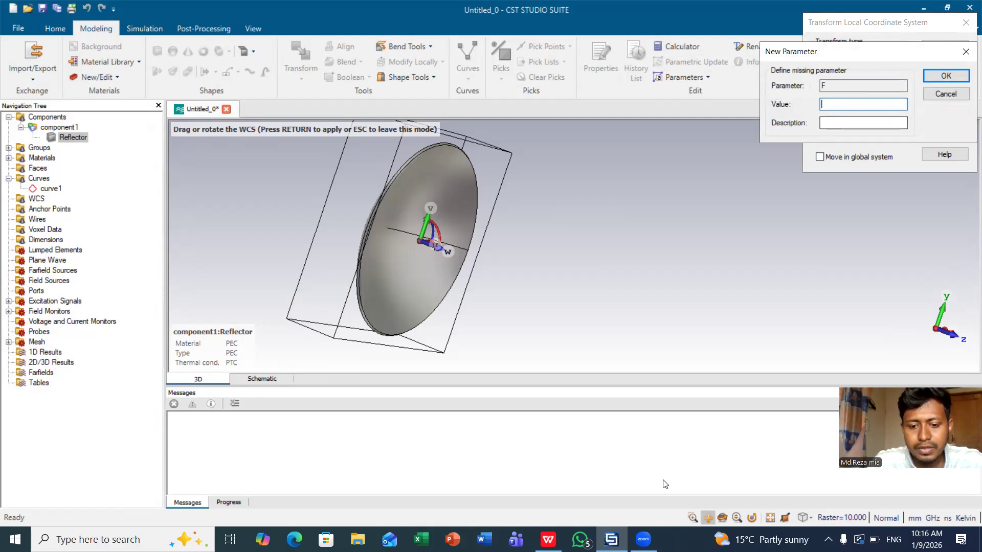
{"action": "left_click", "coordinate": [549, 540]}
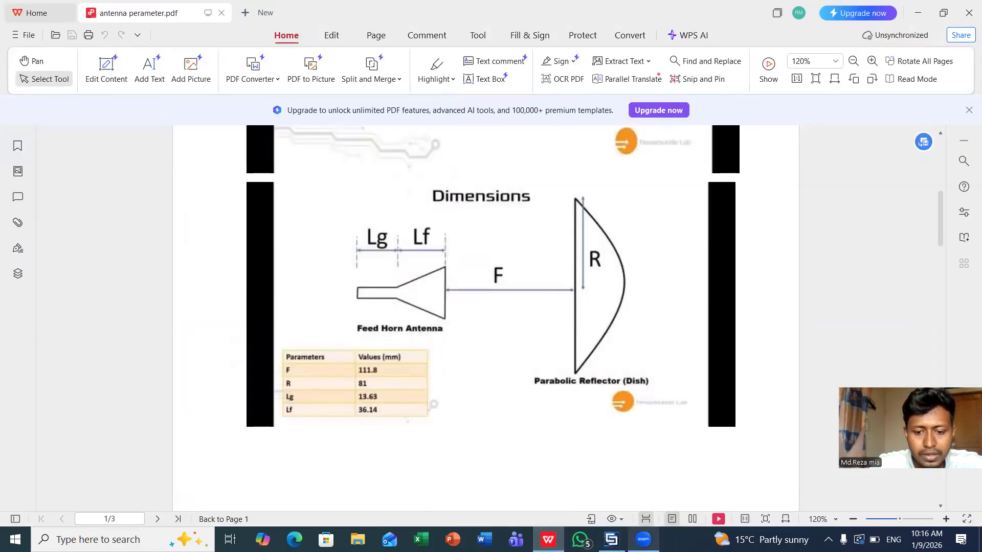
{"action": "left_click", "coordinate": [611, 539]}
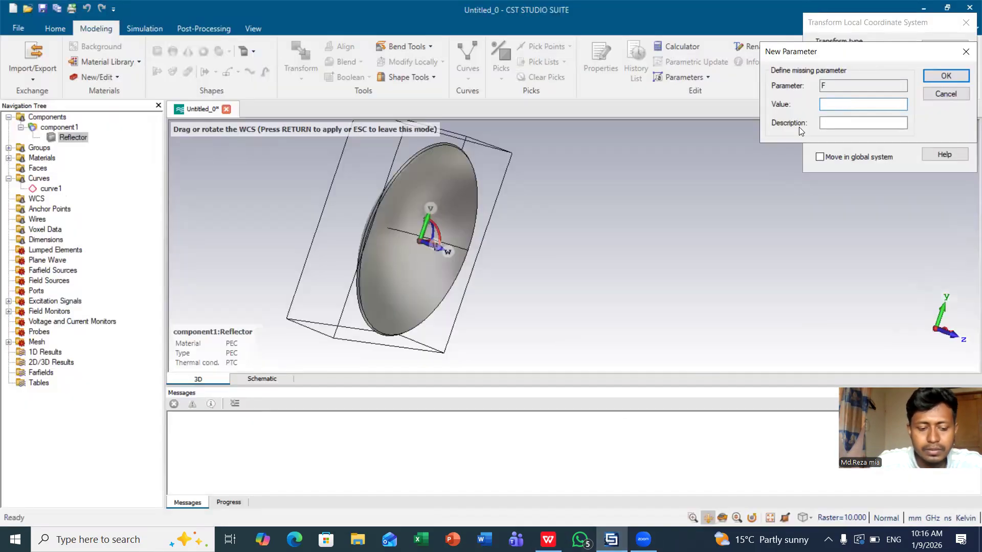
{"action": "type", "text": "111"}
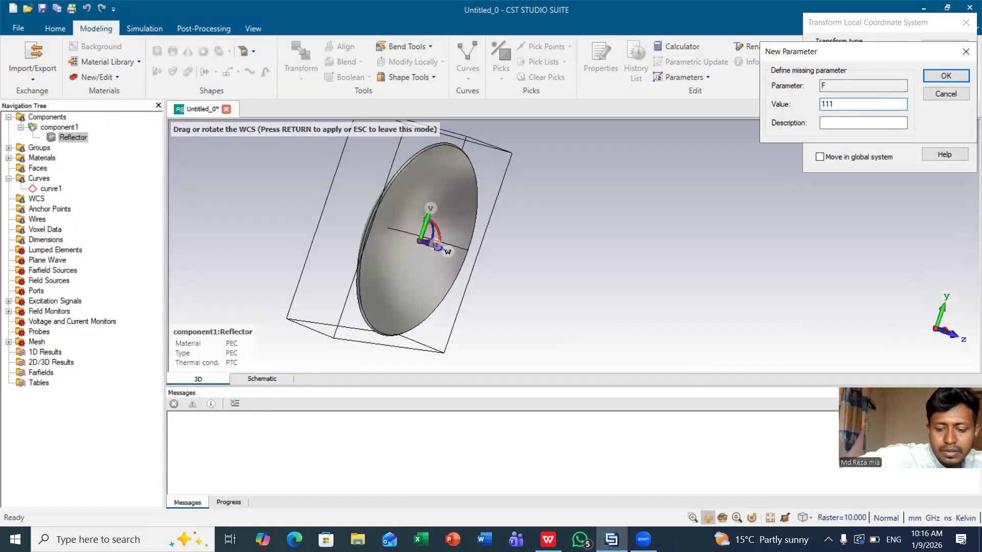
{"action": "type", "text": ".8"}
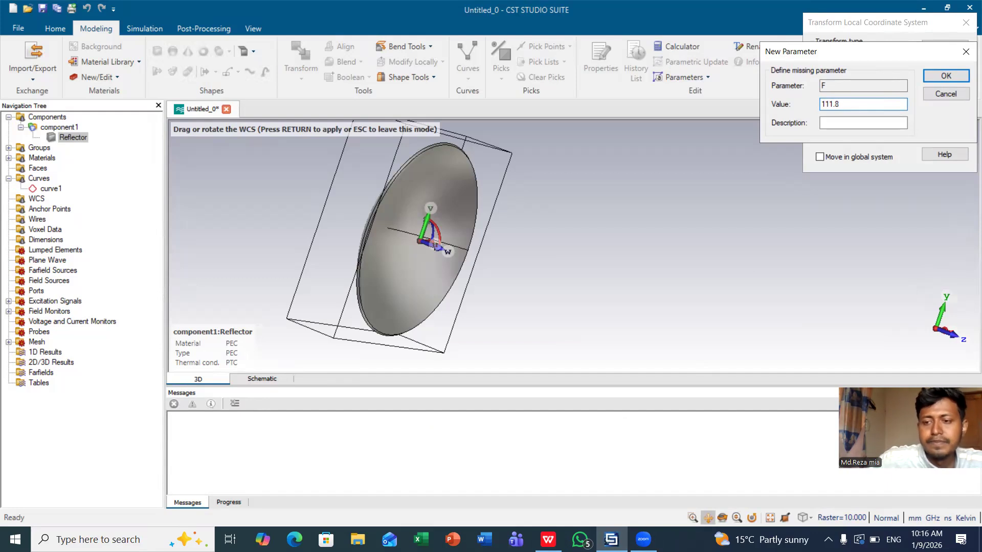
{"action": "left_click", "coordinate": [943, 77]}
{"action": "left_click", "coordinate": [928, 107]}
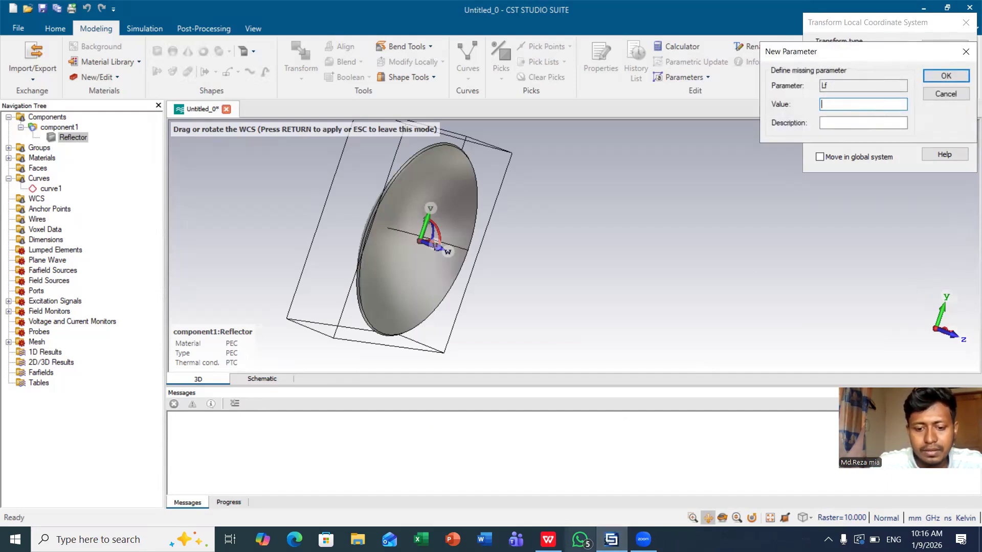
Look up Lf in the WPS dimensions table and define the missing parameter Lf as 36.14 in CST Studio Suite
{"action": "left_click", "coordinate": [548, 540]}
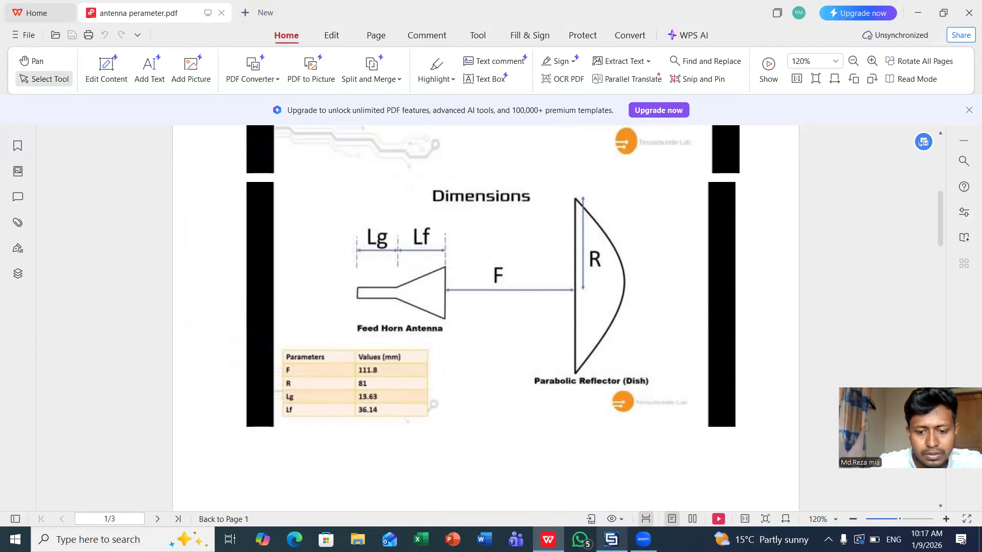
{"action": "left_click", "coordinate": [612, 539]}
{"action": "type", "text": "35"}
{"action": "key", "text": "BackSpace"}
{"action": "type", "text": "6.14"}
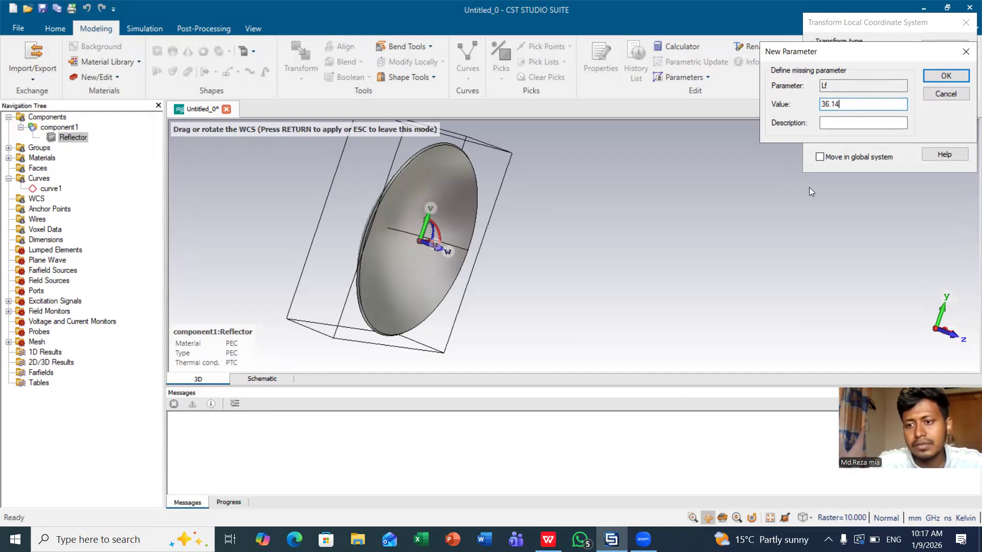
{"action": "left_click", "coordinate": [943, 75]}
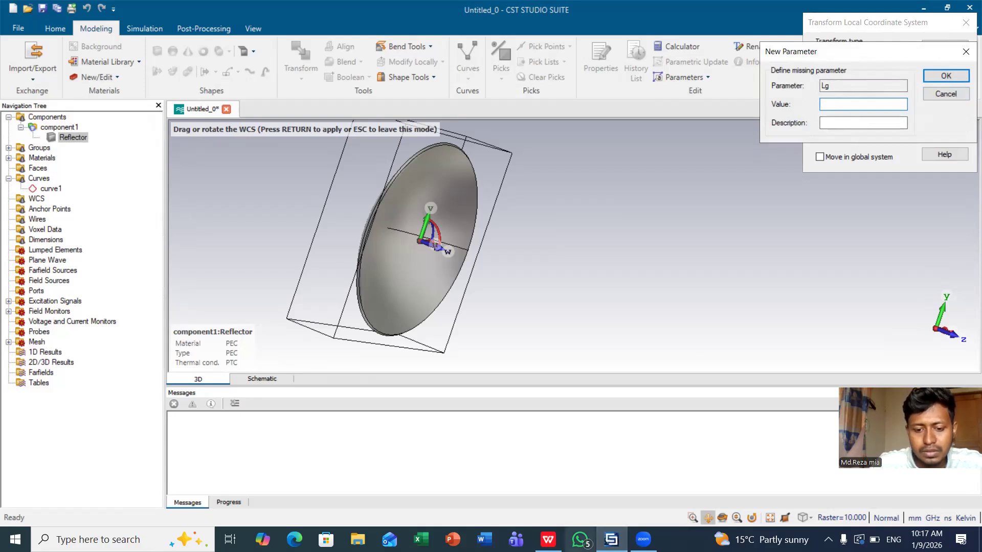
Look up Lg in the WPS PDF, define it as 13.63 in CST Studio Suite and complete the local coordinate system move
{"action": "left_click", "coordinate": [547, 539]}
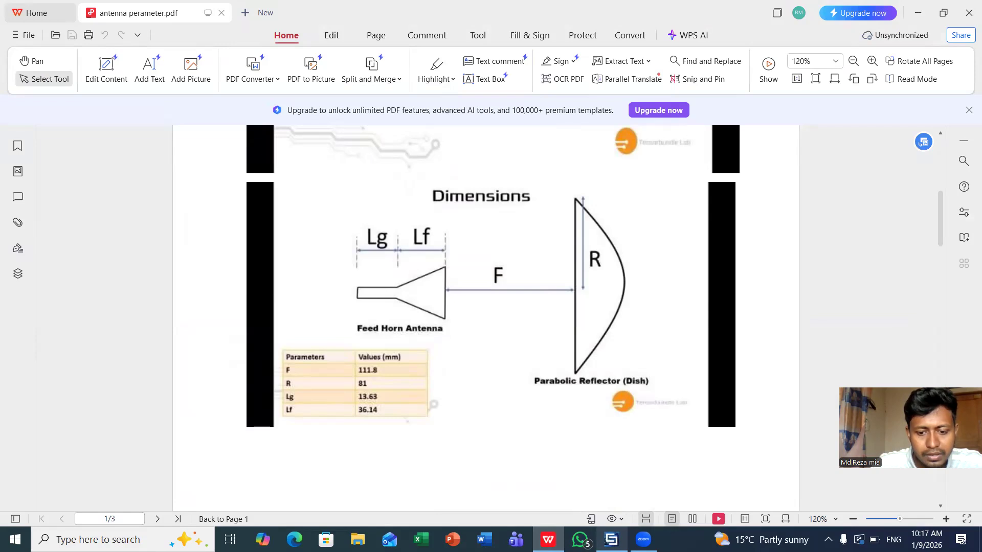
{"action": "left_click", "coordinate": [611, 540]}
{"action": "type", "text": "13.63"}
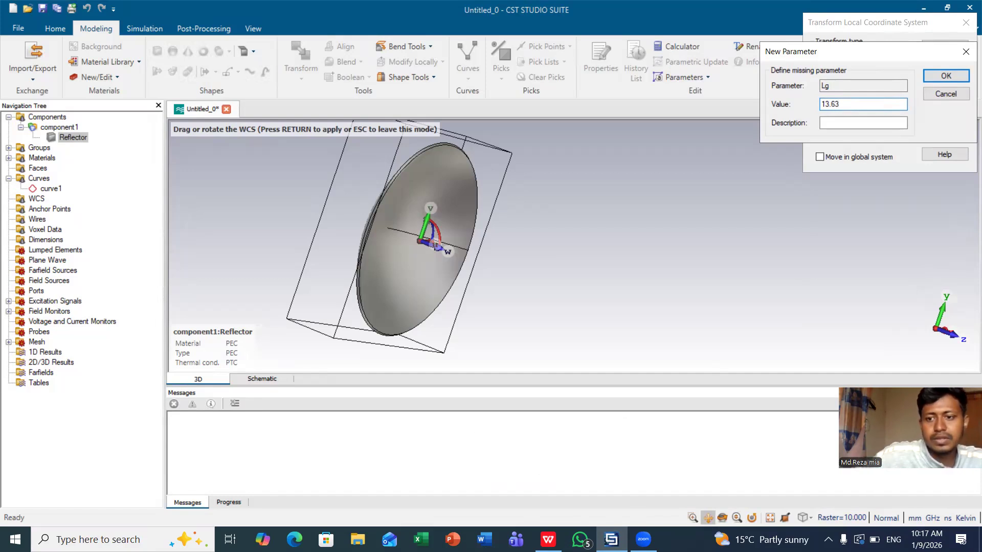
{"action": "left_click", "coordinate": [952, 77]}
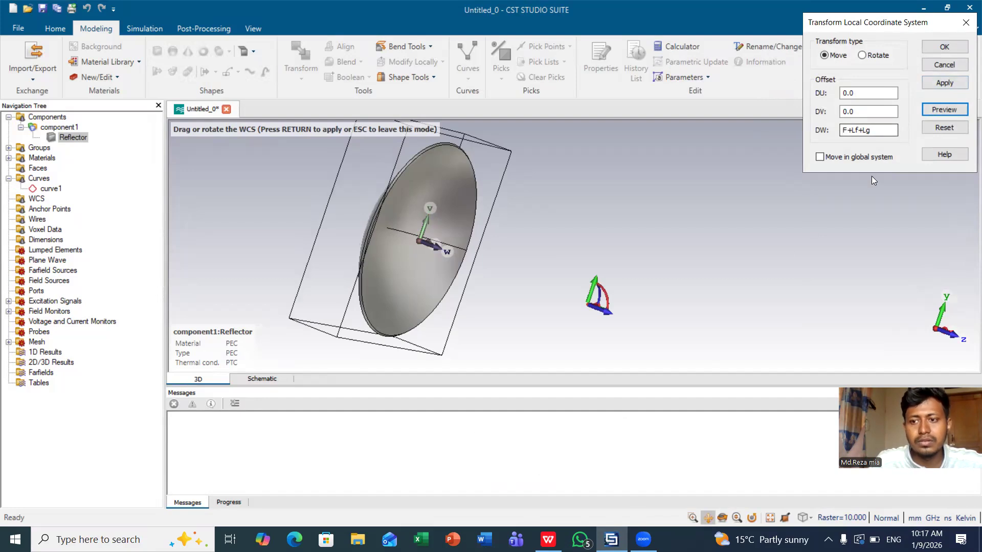
{"action": "left_click", "coordinate": [953, 49]}
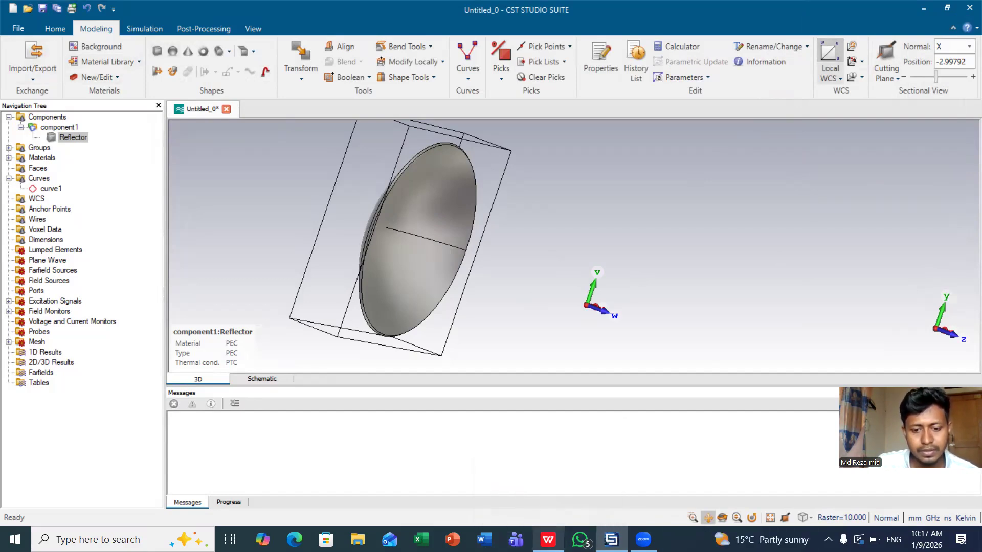
Switch to antenna perameter.pdf in WPS and examine the dimensions of the pyramidal feed horn antenna
{"action": "left_click", "coordinate": [548, 540]}
{"action": "scroll", "coordinate": [420, 303], "scroll_direction": "up", "scroll_amount": 3}
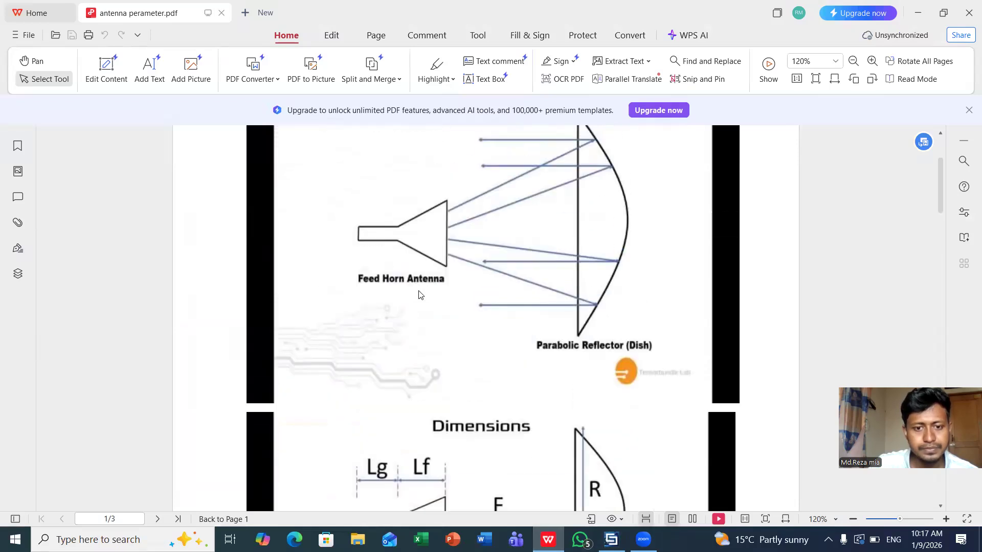
{"action": "scroll", "coordinate": [416, 292], "scroll_direction": "down", "scroll_amount": 10}
{"action": "scroll", "coordinate": [414, 274], "scroll_direction": "down", "scroll_amount": 6}
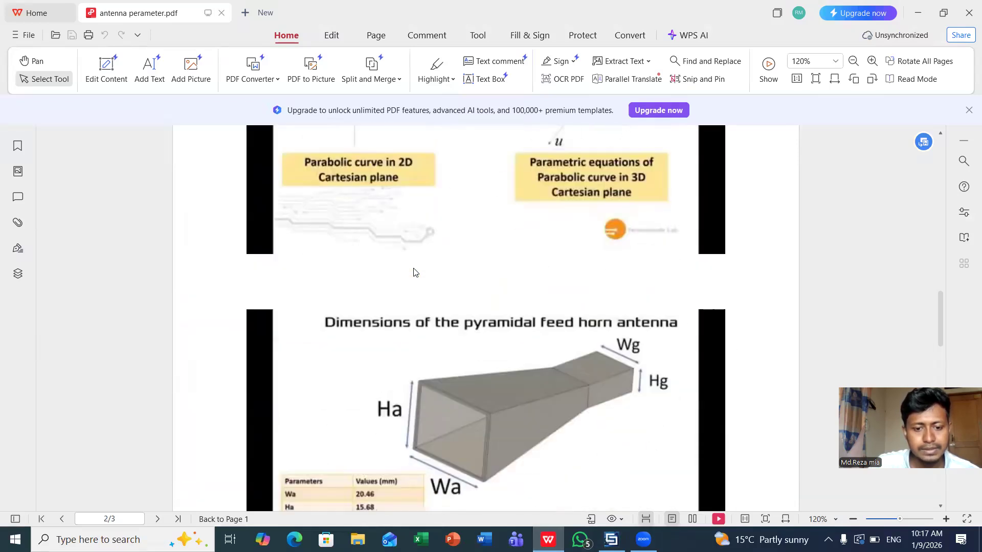
{"action": "scroll", "coordinate": [414, 271], "scroll_direction": "up", "scroll_amount": 1}
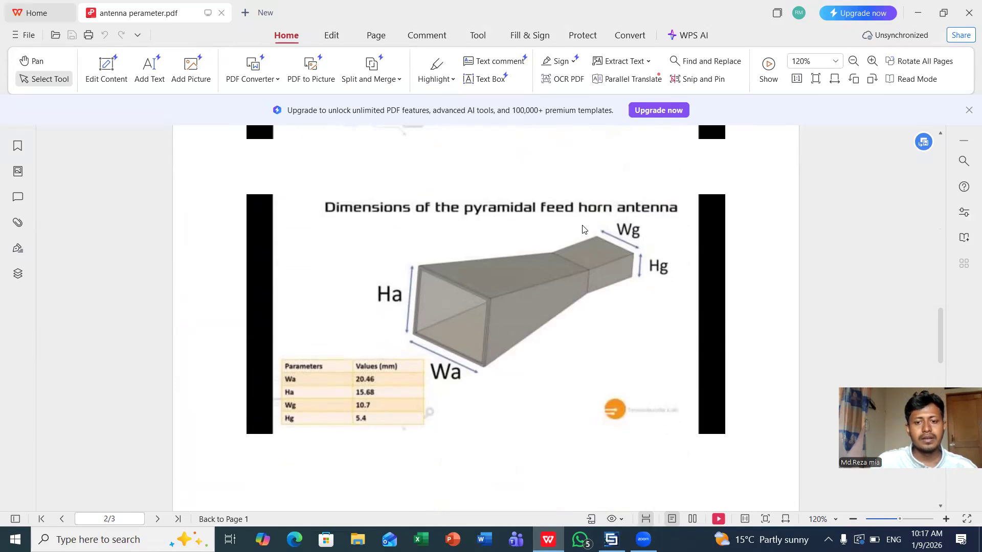
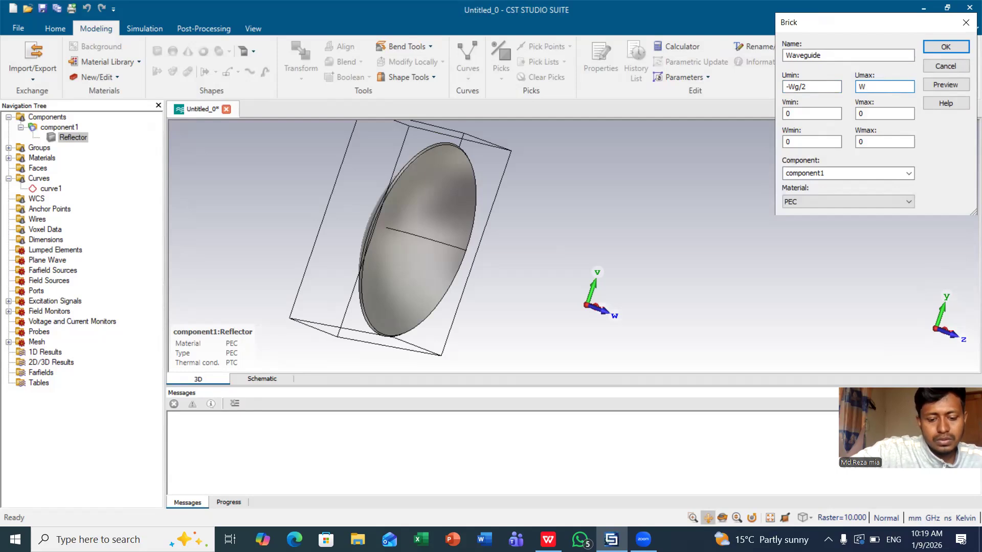
Set the Waveguide brick's Umax to Wg/2 and its V range from -Hg/2 to Hg/2
{"action": "type", "text": "/2"}
{"action": "key", "text": "Tab"}
{"action": "left_click", "coordinate": [814, 111]}
{"action": "key", "text": "BackSpace"}
{"action": "type", "text": "-h"}
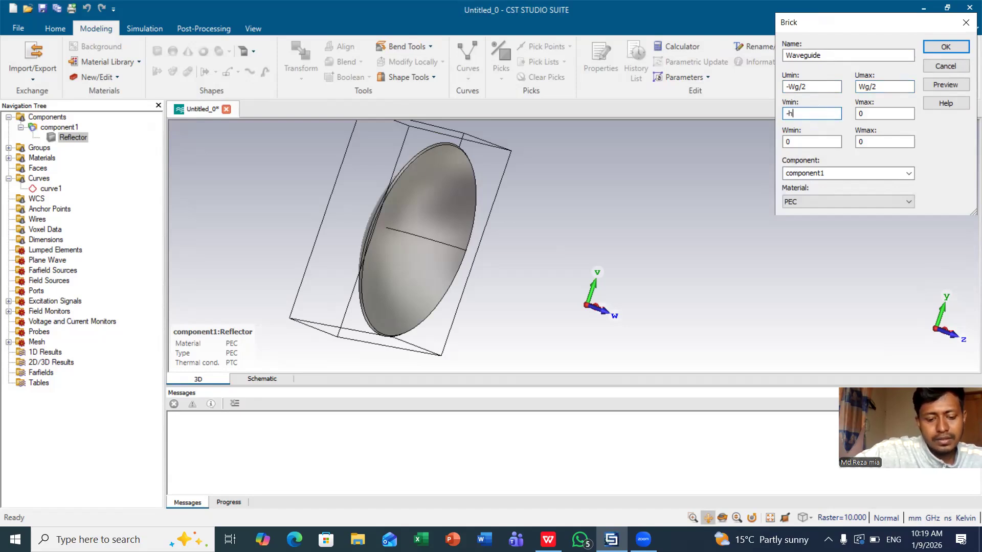
{"action": "type", "text": "g"}
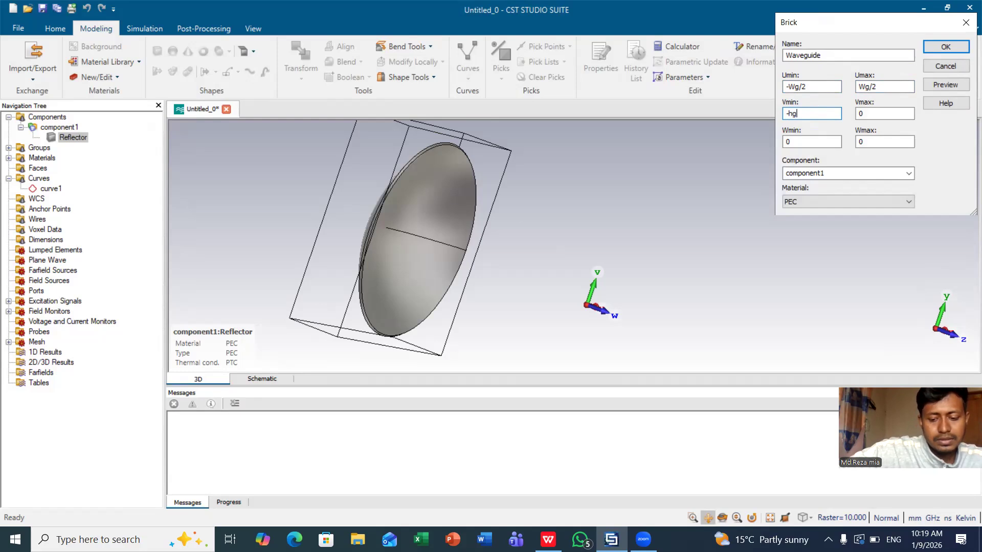
{"action": "type", "text": "/2"}
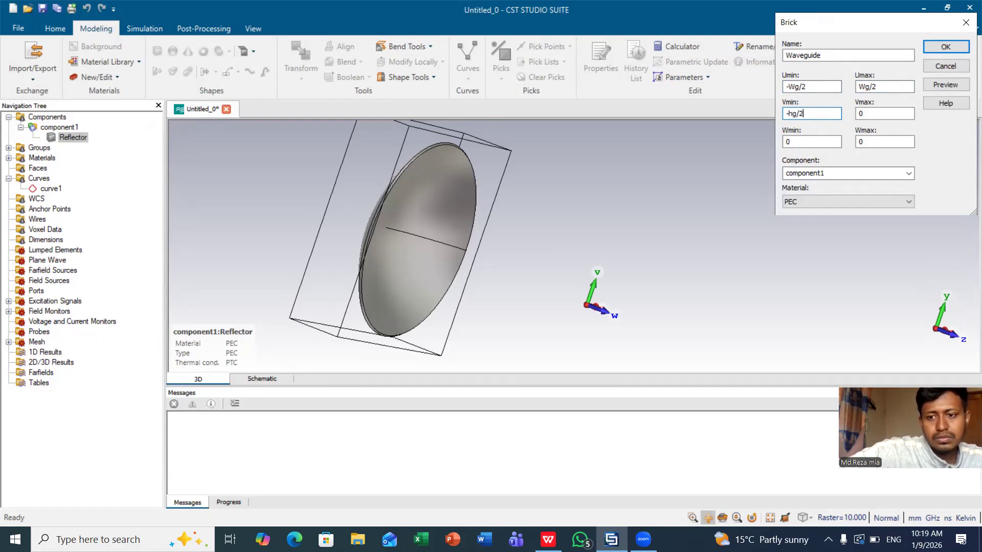
{"action": "left_click", "coordinate": [791, 114]}
{"action": "key", "text": "BackSpace"}
{"action": "type", "text": "H"}
{"action": "left_click", "coordinate": [865, 113]}
{"action": "key", "text": "BackSpace"}
{"action": "type", "text": "Hg/2"}
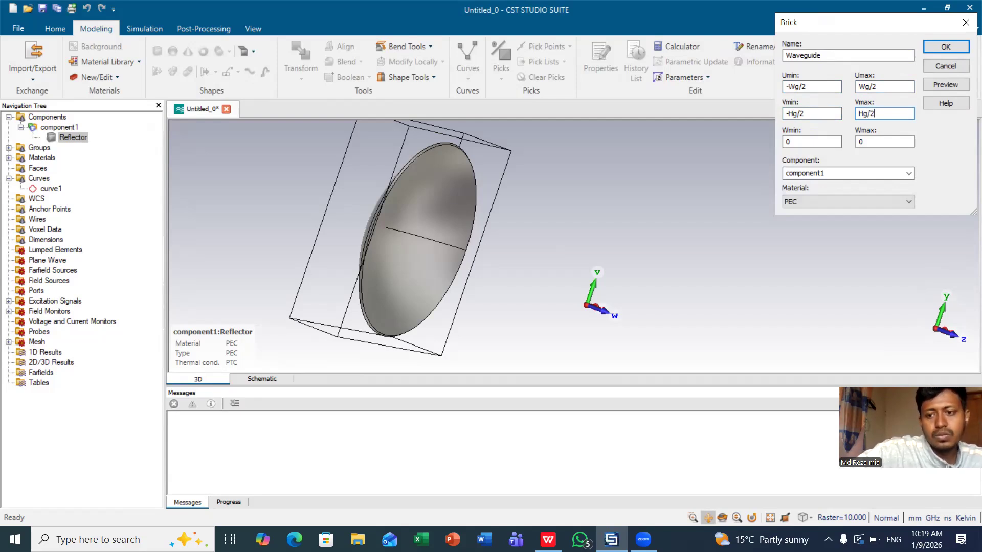
Set the Waveguide brick's Wmin to -Lg
{"action": "left_click", "coordinate": [803, 142]}
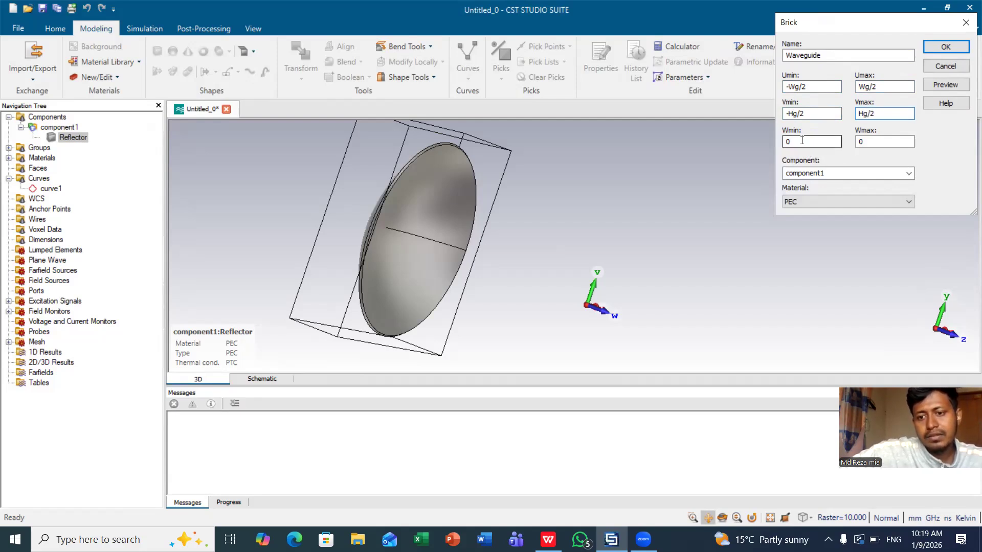
{"action": "key", "text": "BackSpace"}
{"action": "type", "text": "-"}
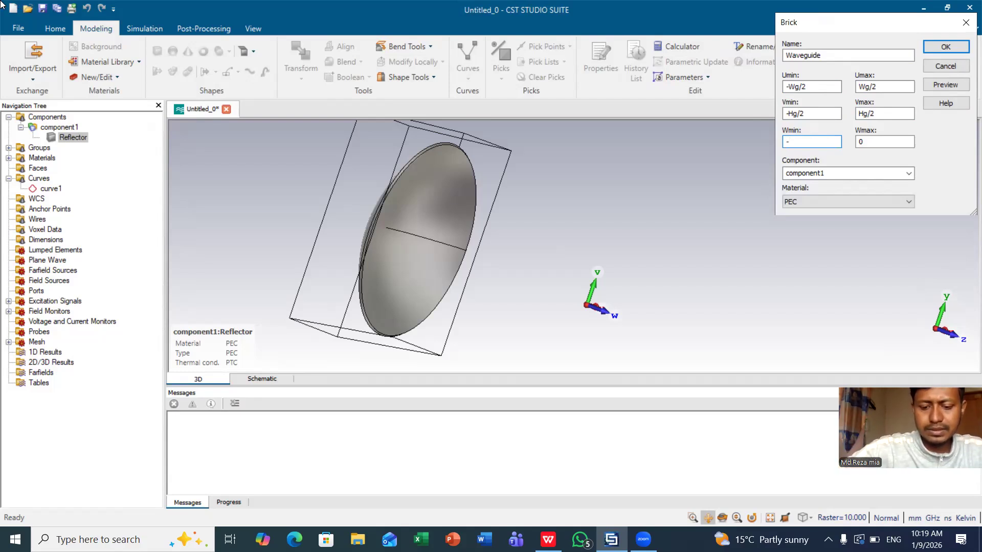
{"action": "type", "text": "Lg"}
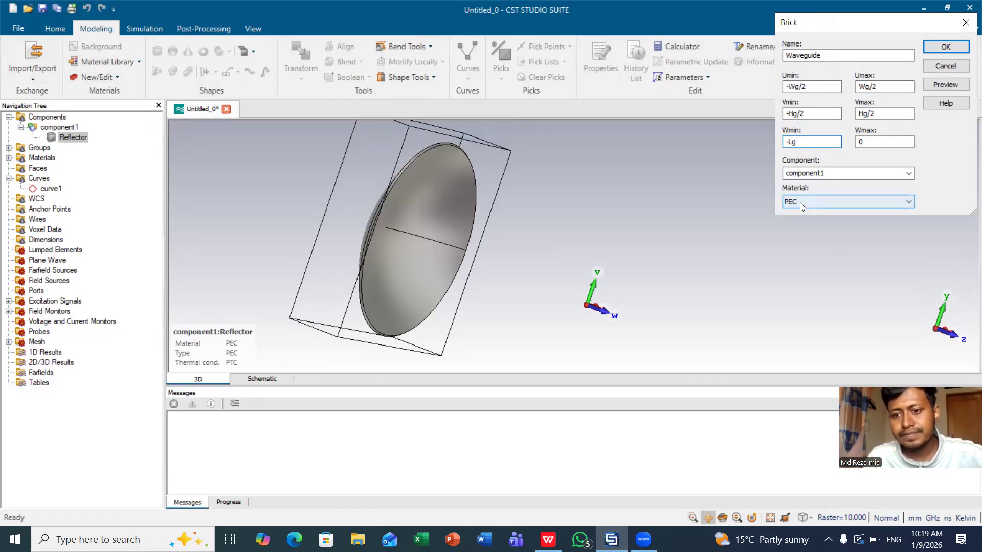
Preview the Waveguide brick and define the missing parameter Wg as 10.7, checking the horn table in the WPS PDF
{"action": "left_click", "coordinate": [946, 89]}
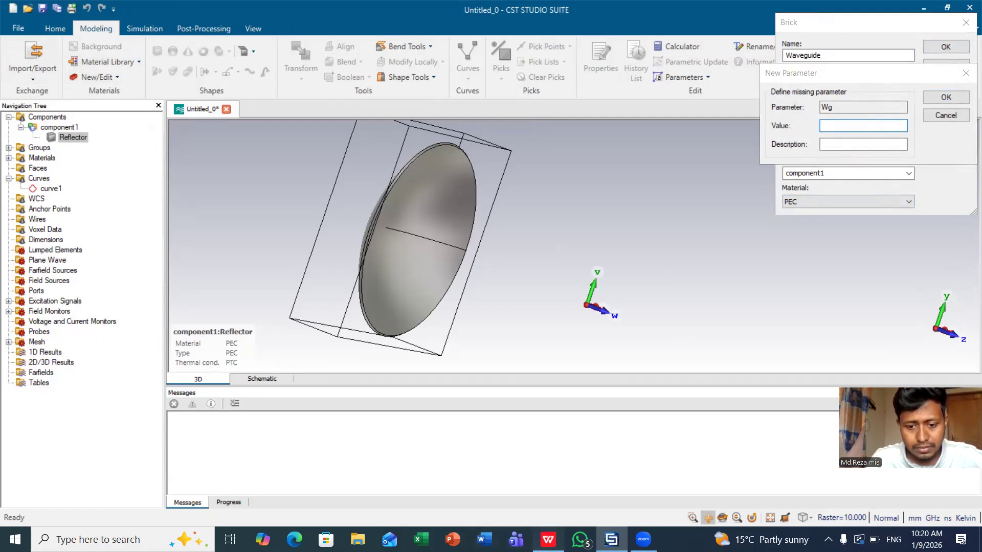
{"action": "left_click", "coordinate": [548, 539]}
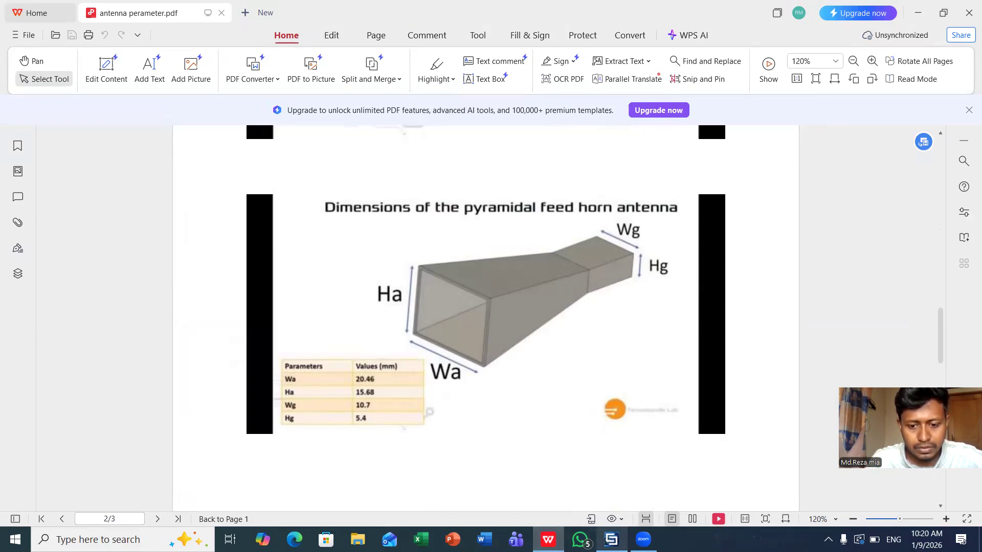
{"action": "left_click", "coordinate": [612, 539]}
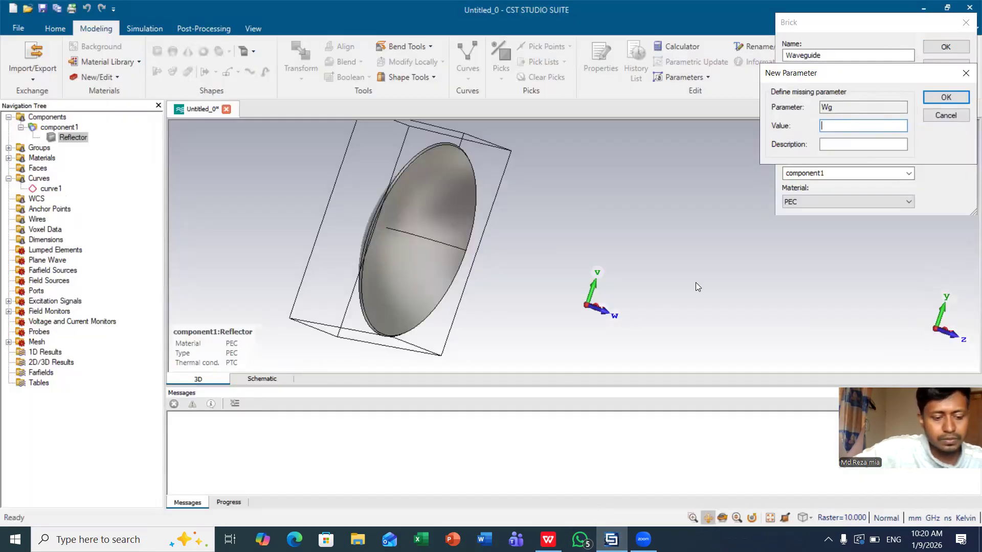
{"action": "type", "text": "10.7"}
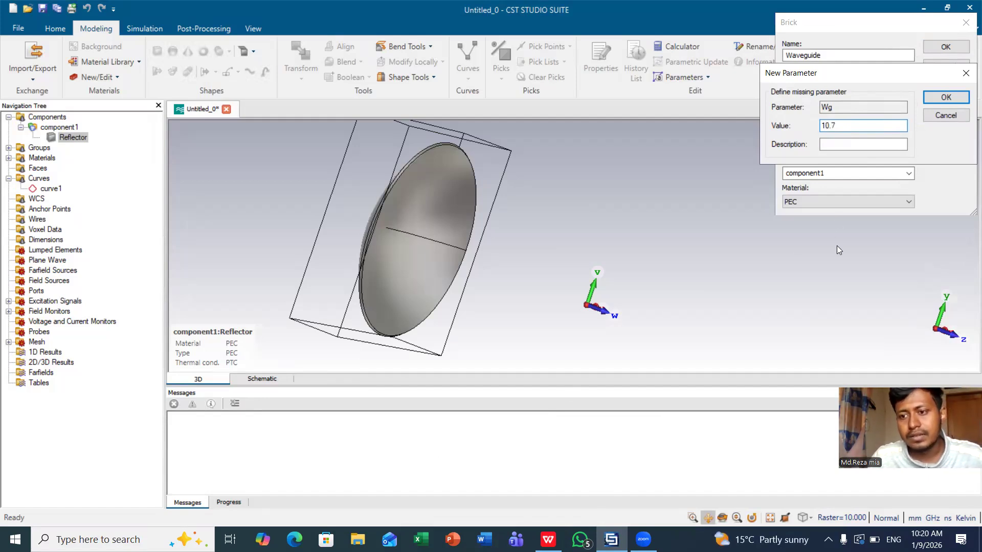
{"action": "left_click", "coordinate": [945, 97]}
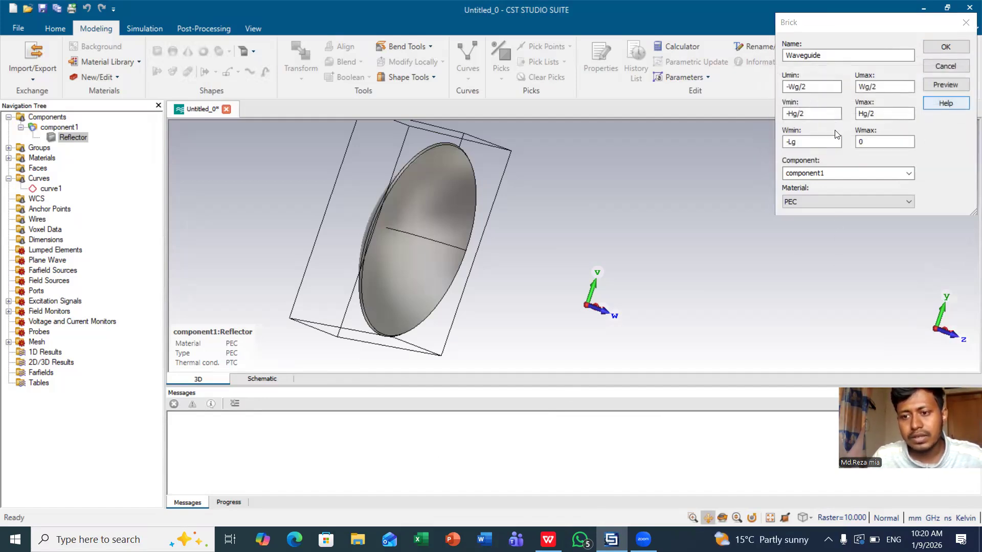
Define the missing parameter Hg as 5.4 and create the PEC Waveguide brick in component1
{"action": "type", "text": "5"}
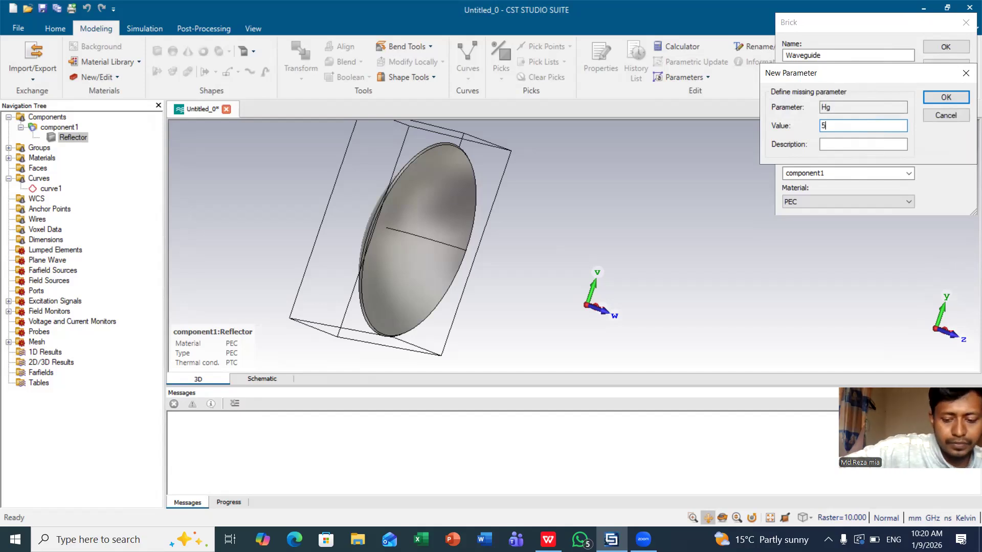
{"action": "type", "text": ".4"}
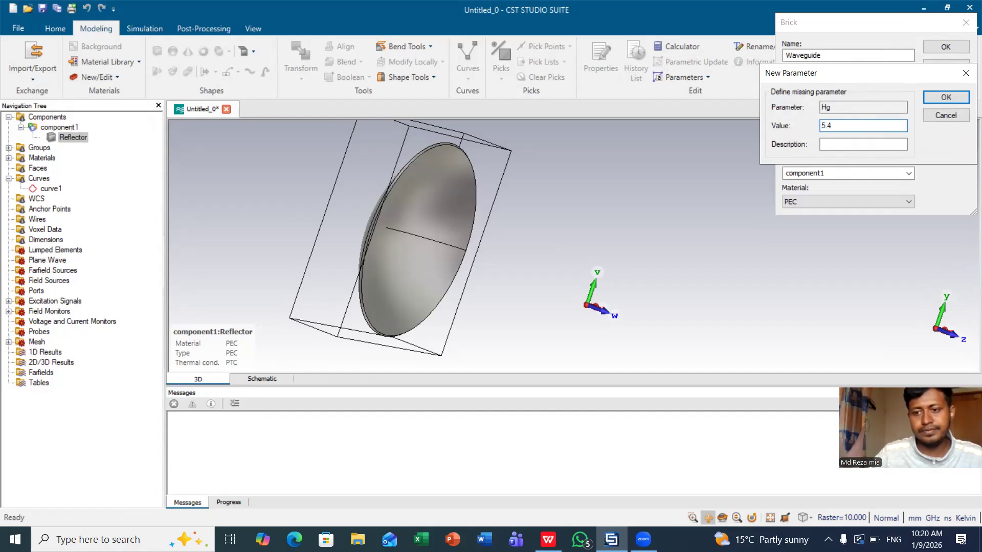
{"action": "left_click", "coordinate": [930, 104]}
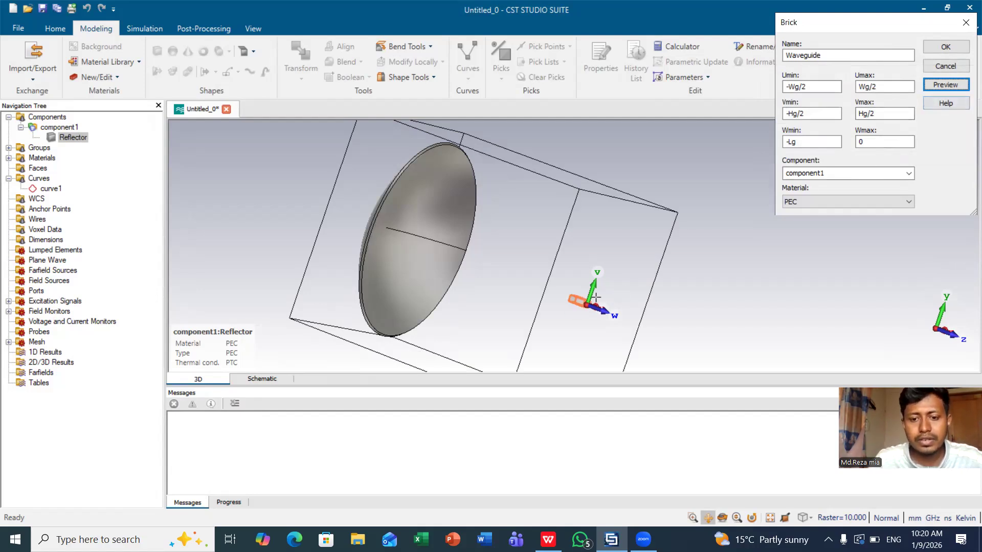
{"action": "left_click", "coordinate": [943, 47]}
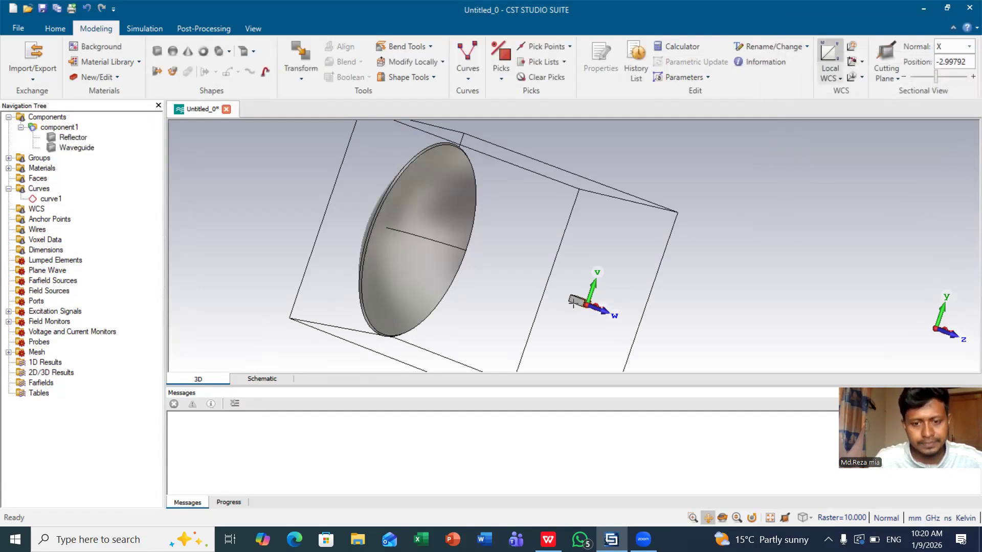
{"action": "mouse_move", "coordinate": [500, 278]}
{"action": "left_mouse_down"}
{"action": "mouse_move", "coordinate": [596, 329]}
{"action": "mouse_move", "coordinate": [491, 261]}
{"action": "mouse_move", "coordinate": [510, 283]}
{"action": "left_mouse_up"}
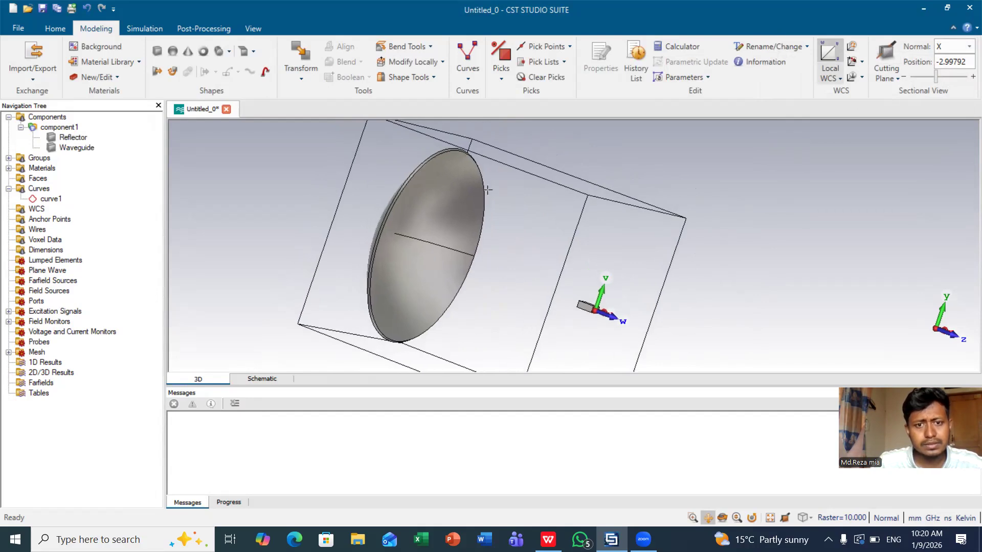
{"action": "scroll", "coordinate": [606, 268], "scroll_direction": "down", "scroll_amount": 3}
{"action": "scroll", "coordinate": [606, 268], "scroll_direction": "up", "scroll_amount": 6}
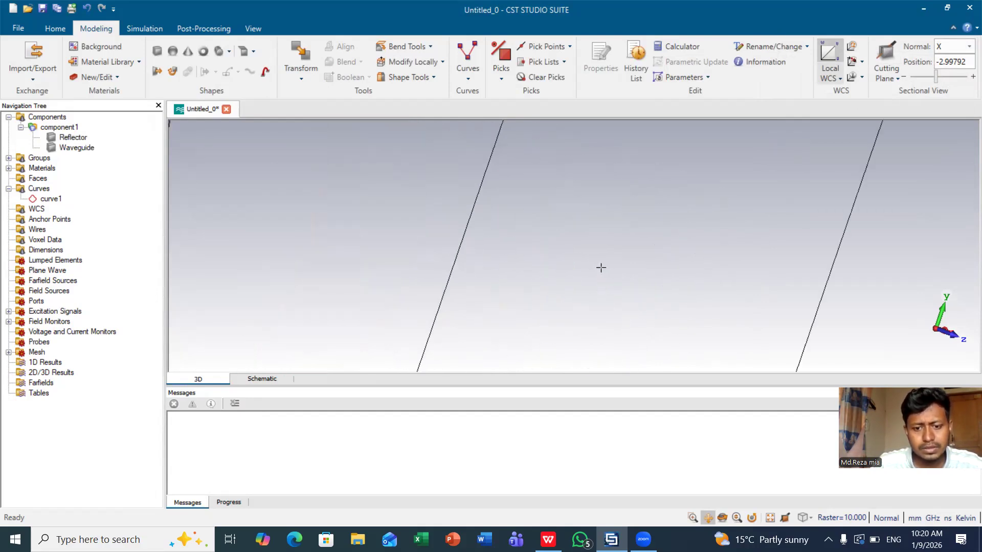
Move the local coordinate system along W by -Lf-Lg, previewing the offset before applying it
{"action": "scroll", "coordinate": [530, 290], "scroll_direction": "down", "scroll_amount": 4}
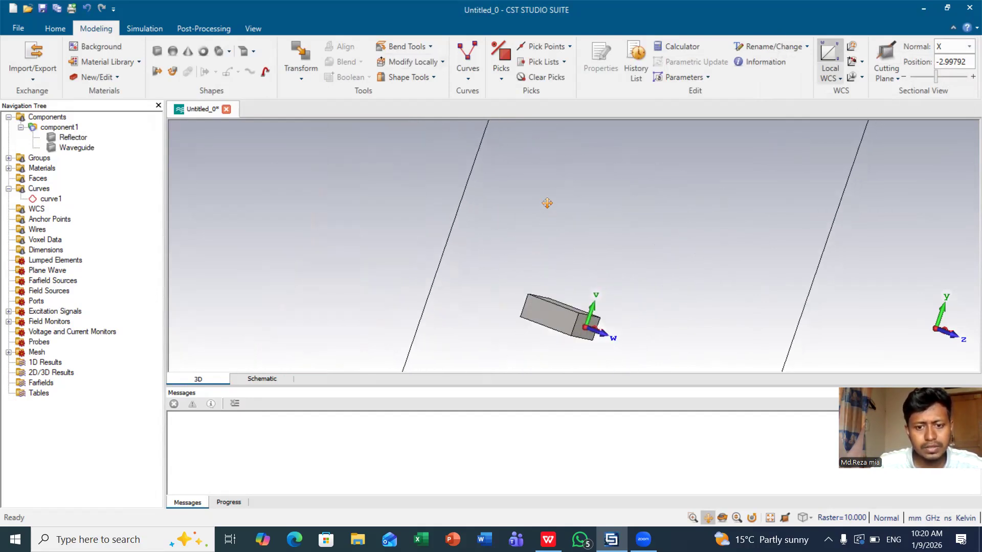
{"action": "scroll", "coordinate": [575, 219], "scroll_direction": "up", "scroll_amount": 2}
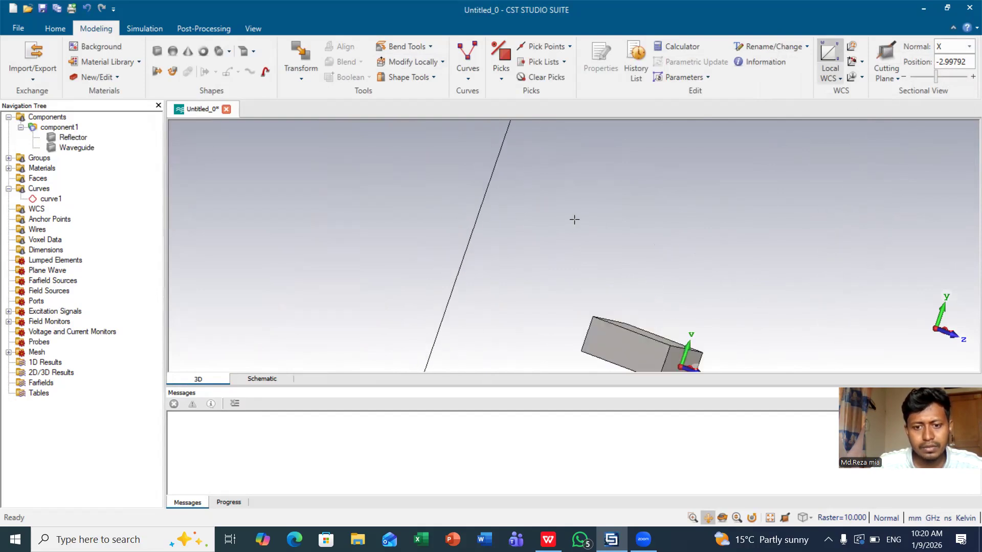
{"action": "scroll", "coordinate": [574, 219], "scroll_direction": "down", "scroll_amount": 4}
{"action": "scroll", "coordinate": [575, 219], "scroll_direction": "down", "scroll_amount": 2}
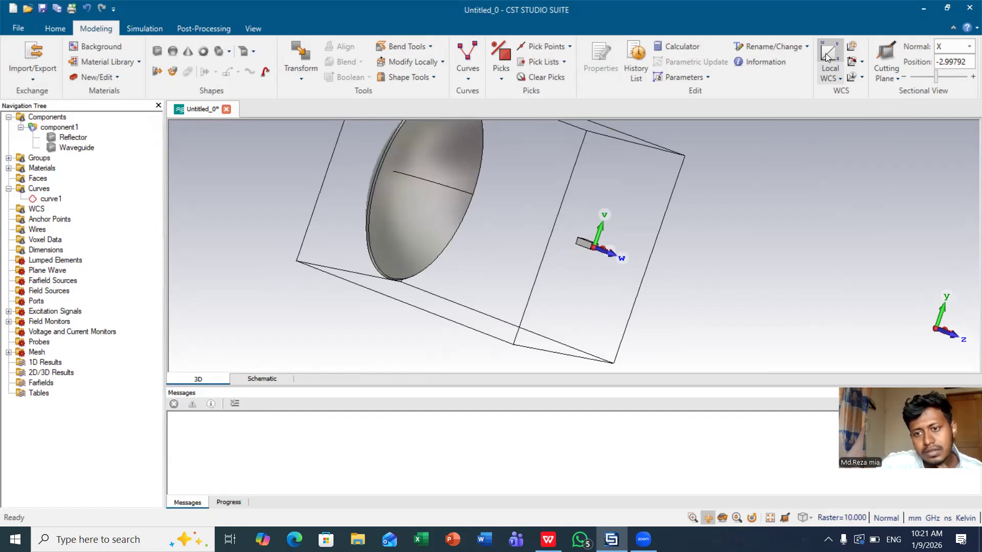
{"action": "left_click", "coordinate": [852, 47]}
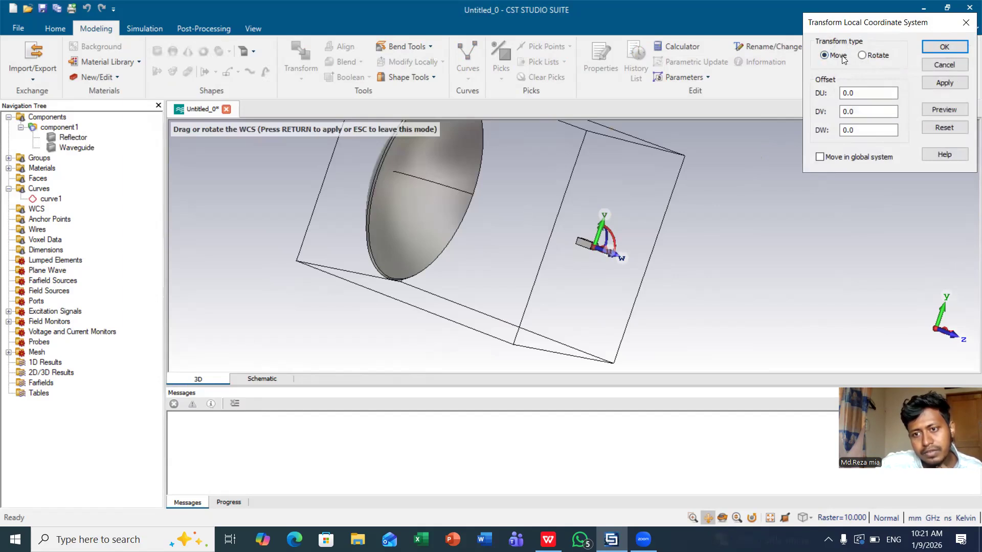
{"action": "left_click", "coordinate": [856, 130]}
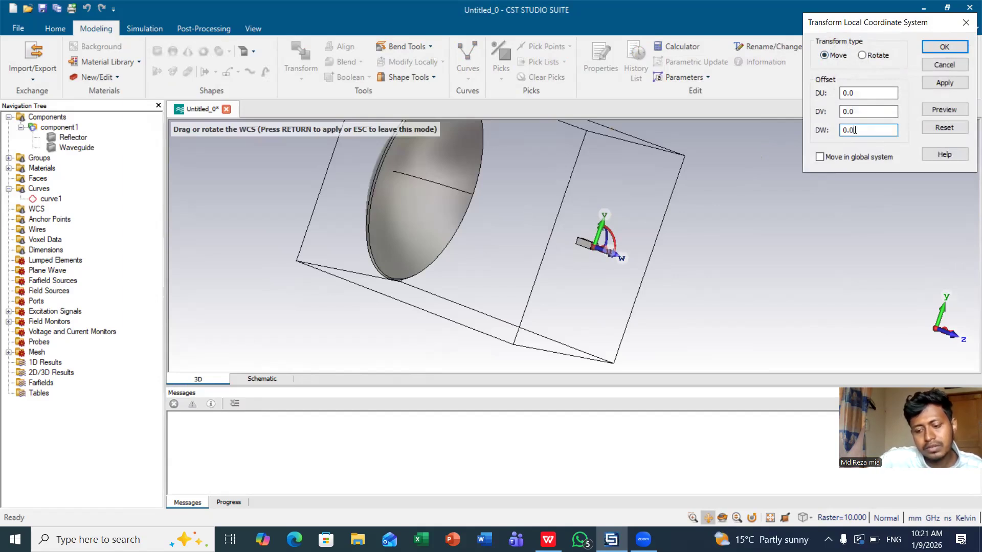
{"action": "key", "text": "BackSpace"}
{"action": "key", "text": "BackSpace"}
{"action": "key", "text": "BackSpace"}
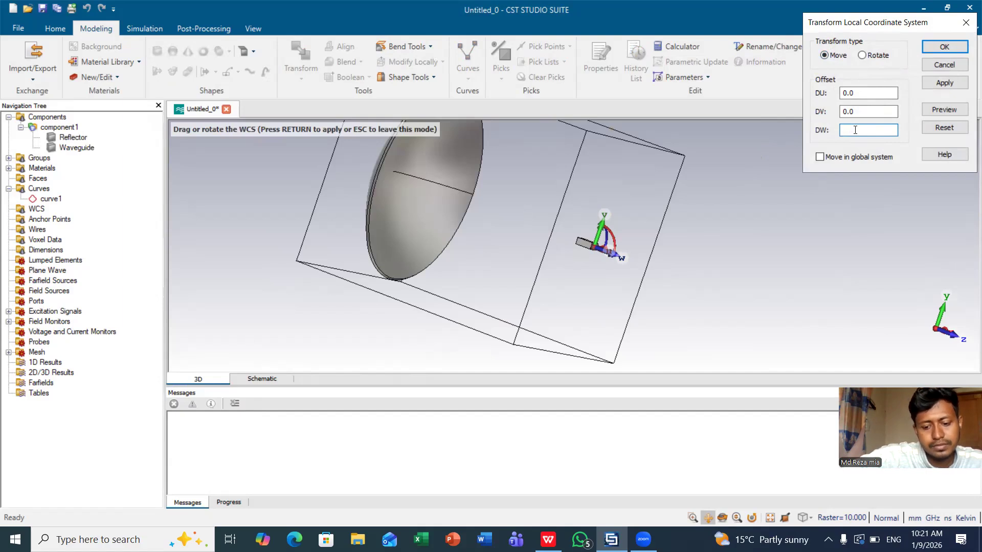
{"action": "type", "text": "_"}
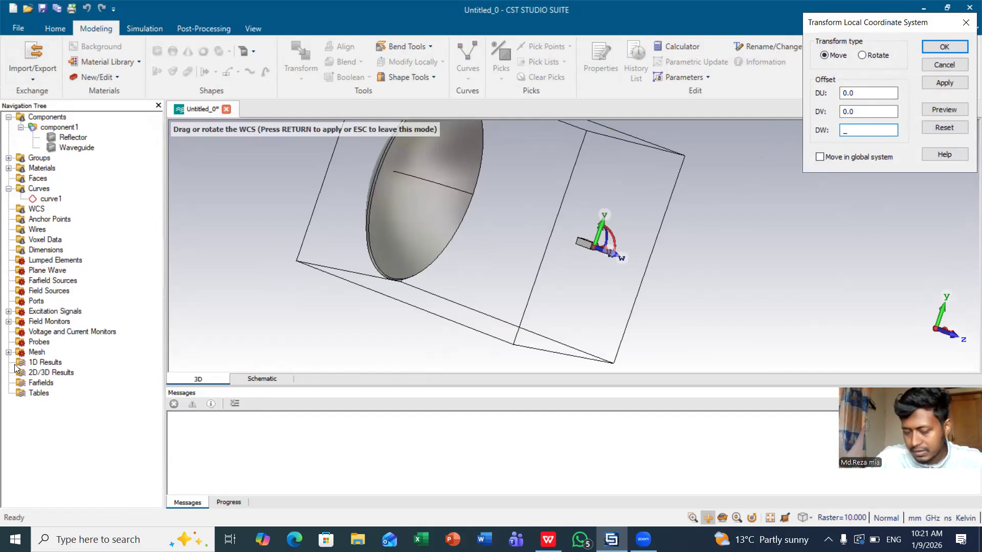
{"action": "key", "text": "BackSpace"}
{"action": "type", "text": "-Lf-L"}
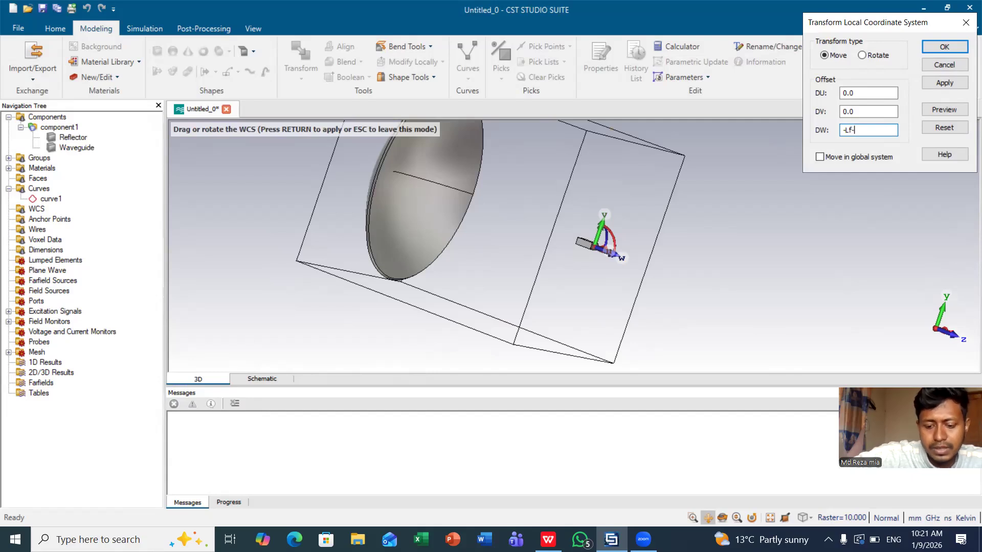
{"action": "type", "text": "g"}
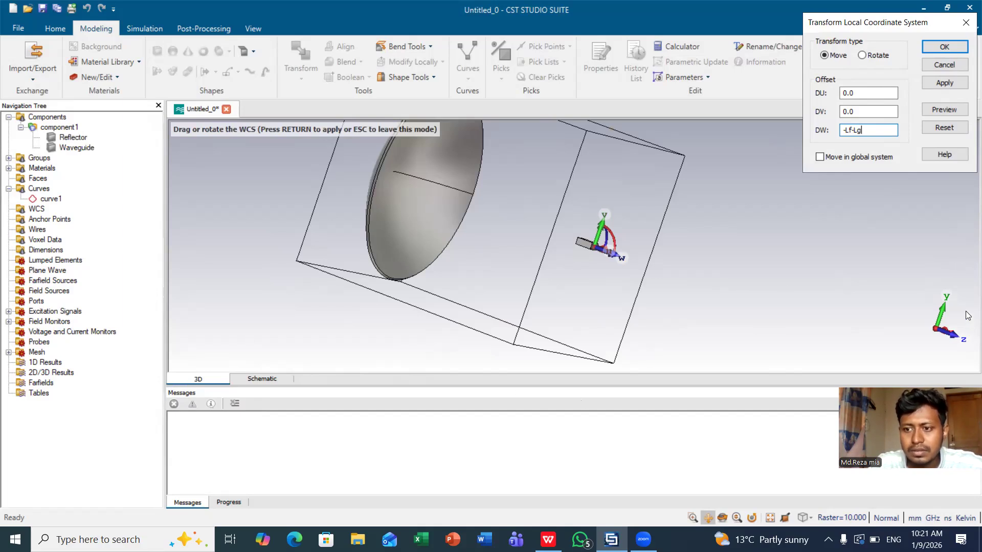
{"action": "left_click", "coordinate": [948, 115]}
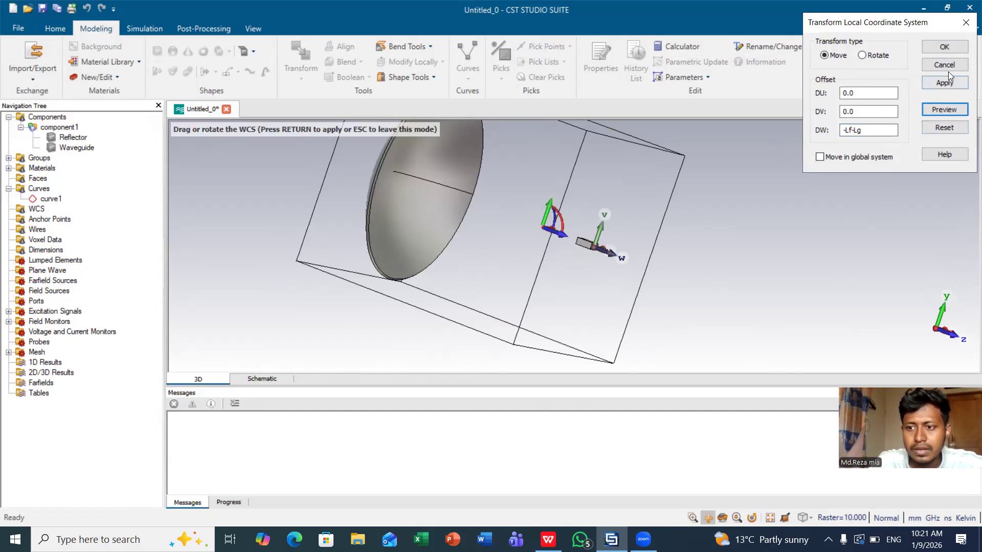
{"action": "left_click", "coordinate": [940, 49]}
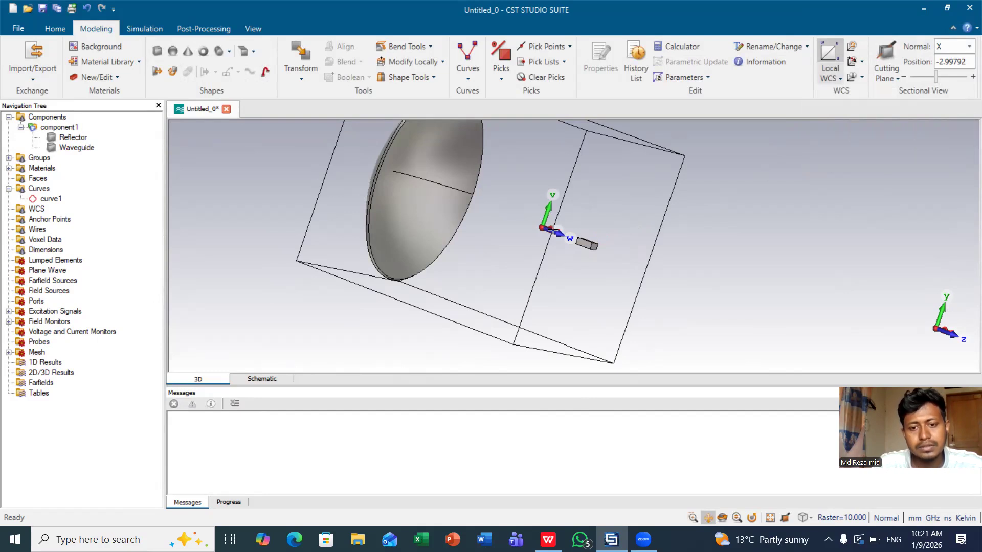
Start a new brick named "Apature Horn", checking the pyramidal feed horn dimensions in the WPS PDF
{"action": "left_click", "coordinate": [158, 50]}
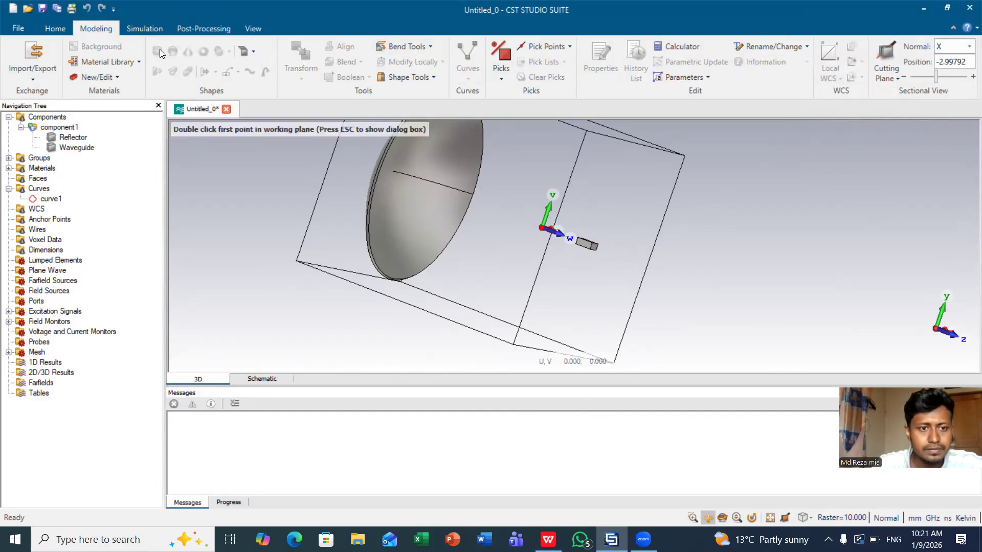
{"action": "key", "text": "Escape"}
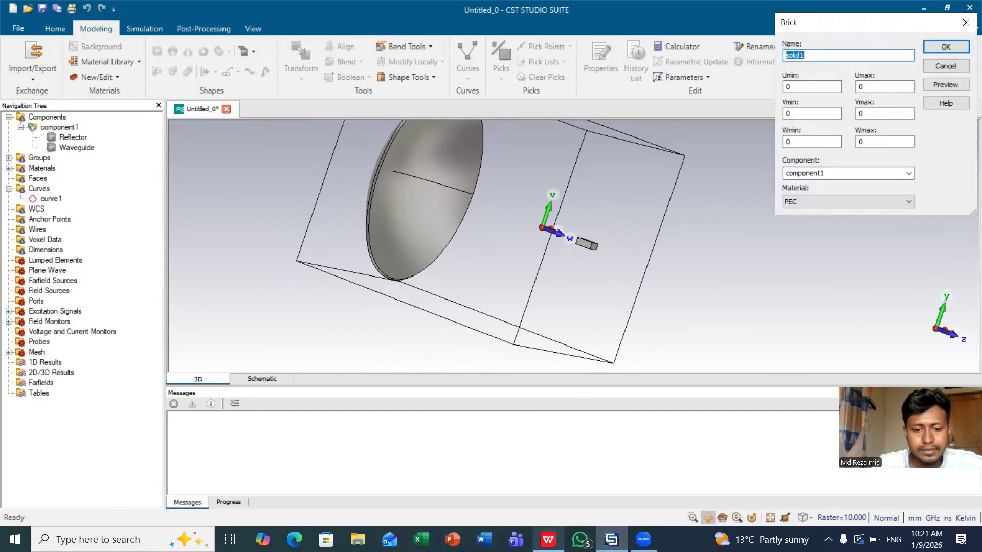
{"action": "left_click", "coordinate": [546, 532]}
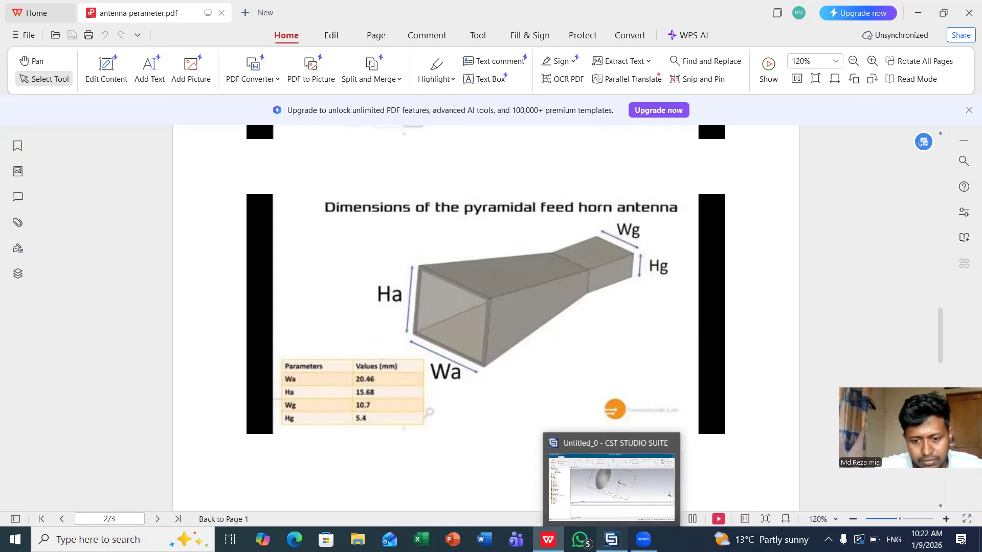
{"action": "left_click", "coordinate": [621, 533]}
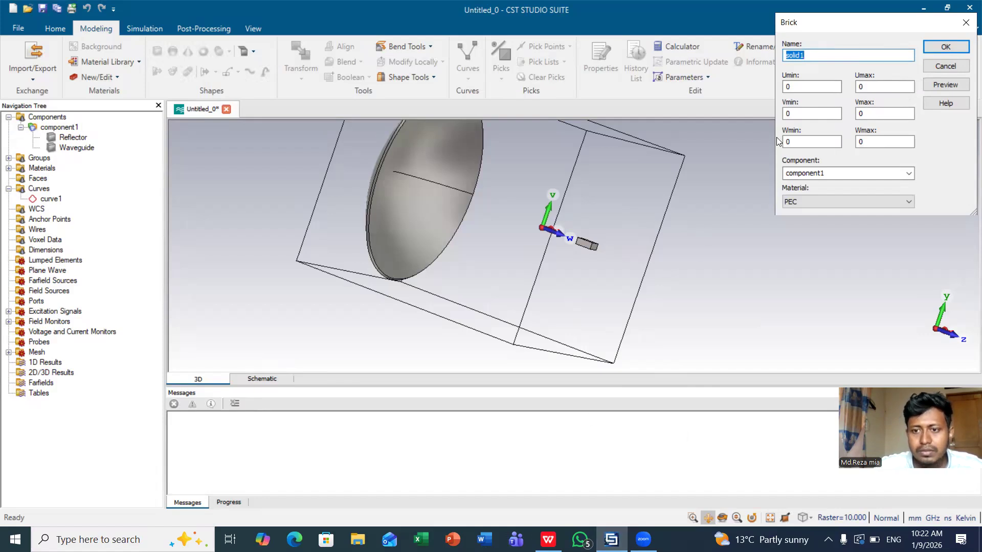
{"action": "key", "text": "BackSpace"}
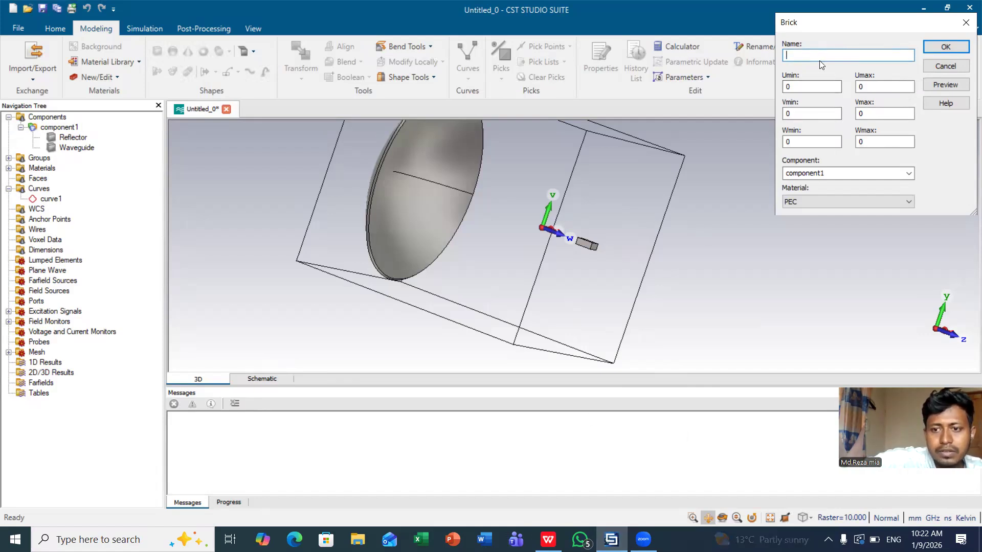
{"action": "type", "text": "a"}
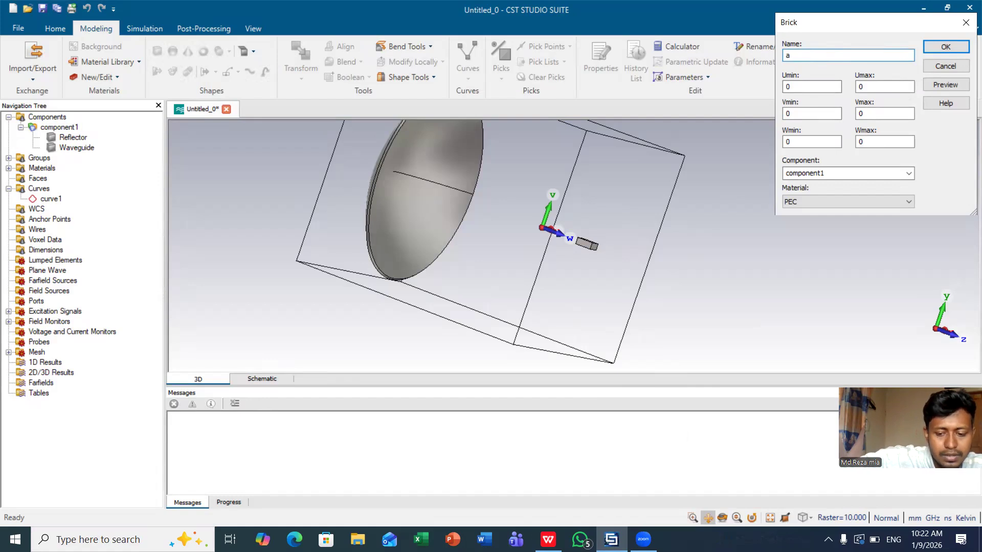
{"action": "type", "text": "patu"}
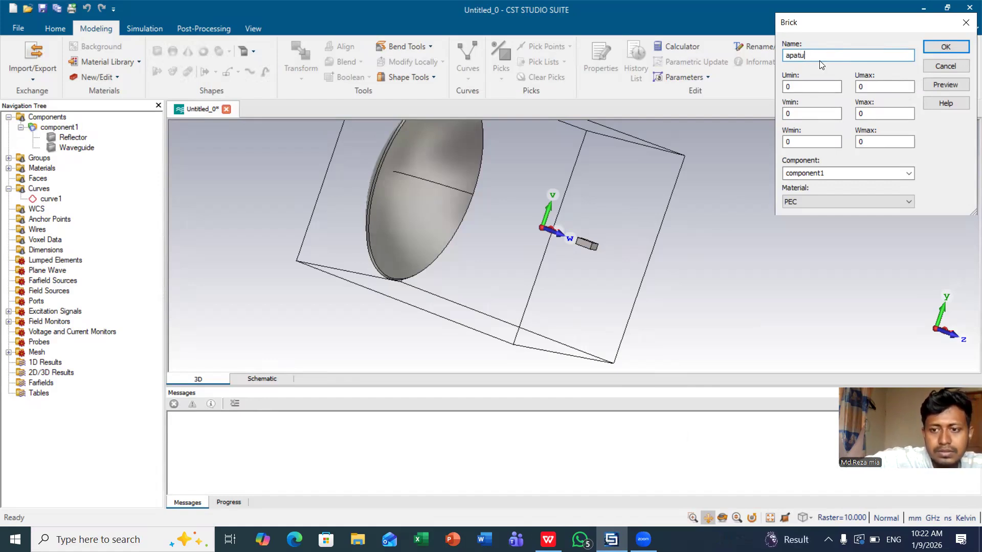
{"action": "type", "text": "repature Horn"}
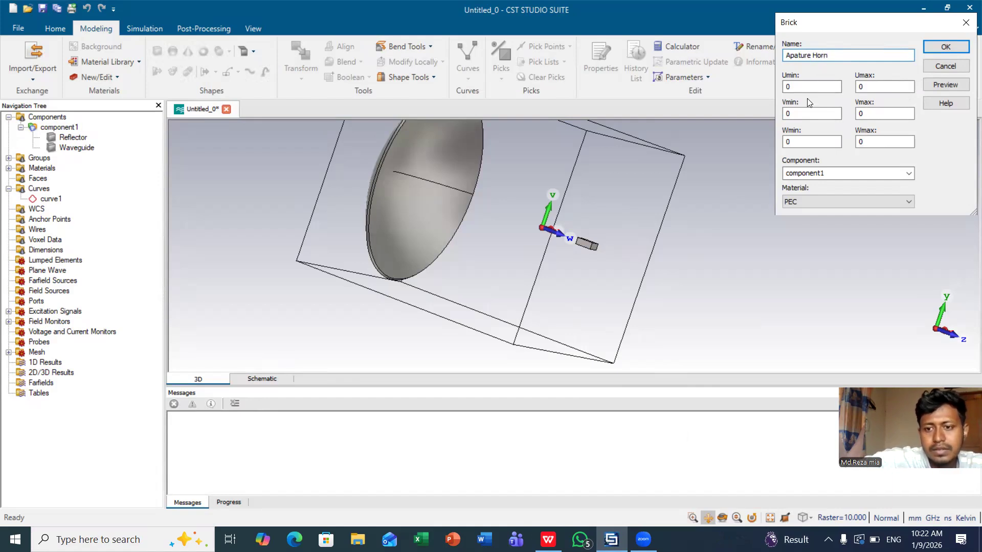
Set the Apature Horn brick's U range from -Wa/2 to Wa/2, V range from -Ha/2 to Ha/2, and Wmax to Mt
{"action": "left_click", "coordinate": [796, 87]}
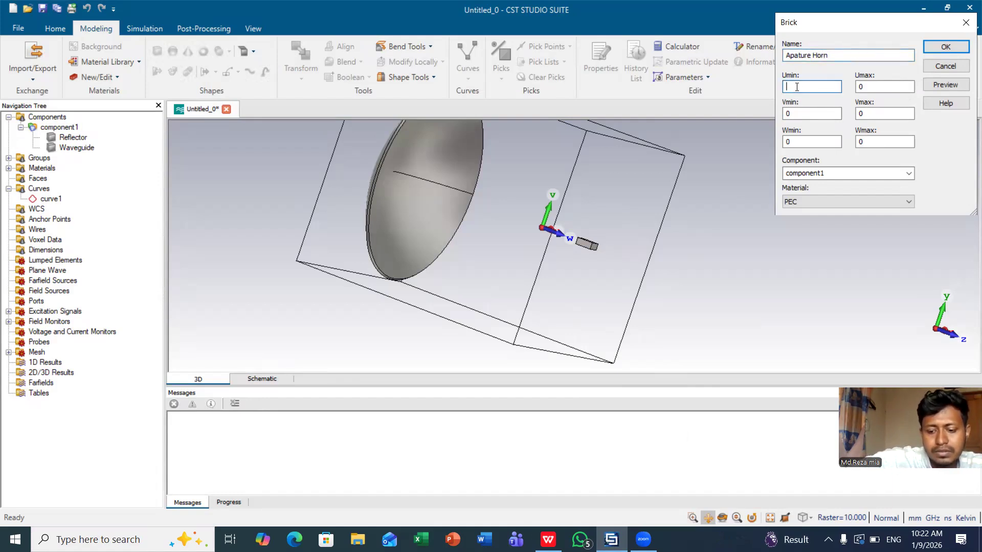
{"action": "type", "text": "-Wa/2"}
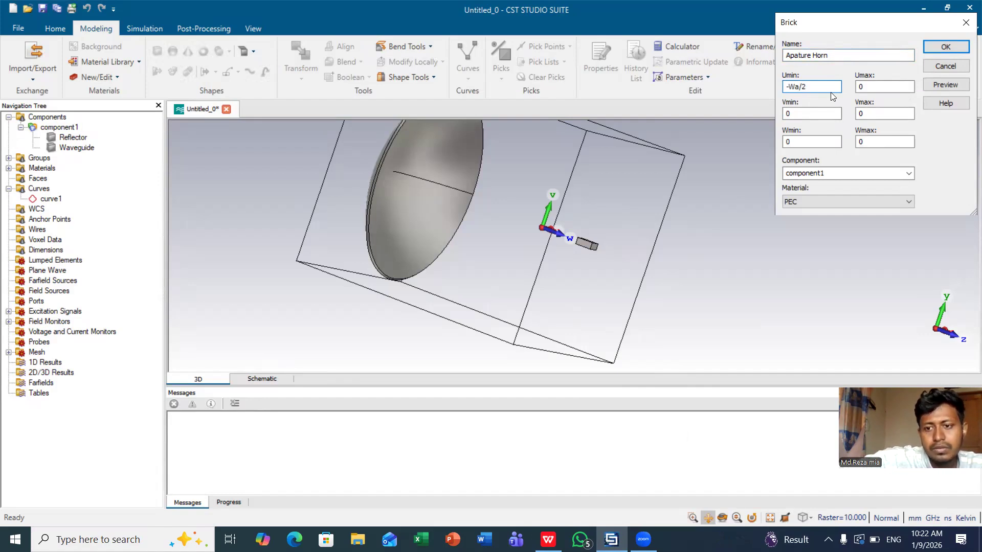
{"action": "left_click", "coordinate": [866, 86]}
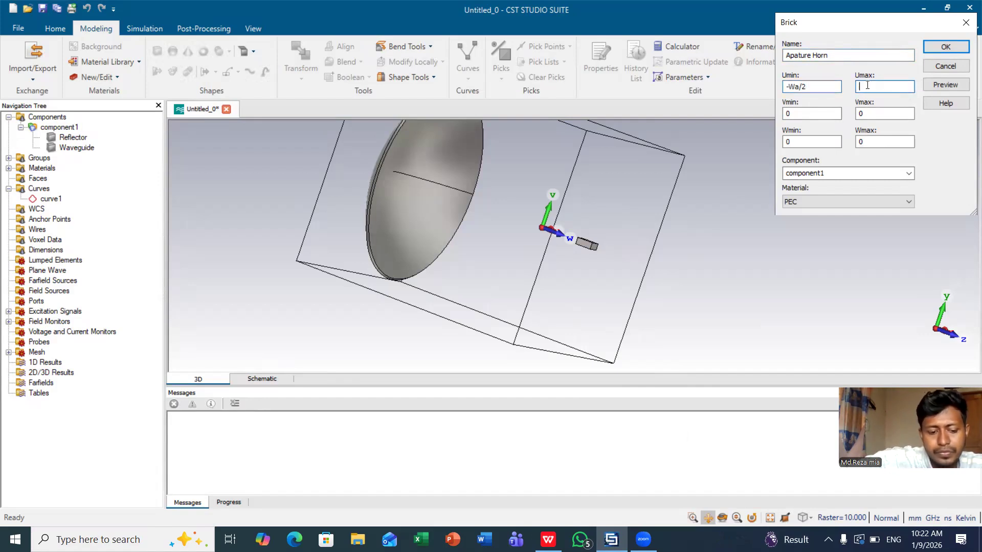
{"action": "type", "text": "Wa/2"}
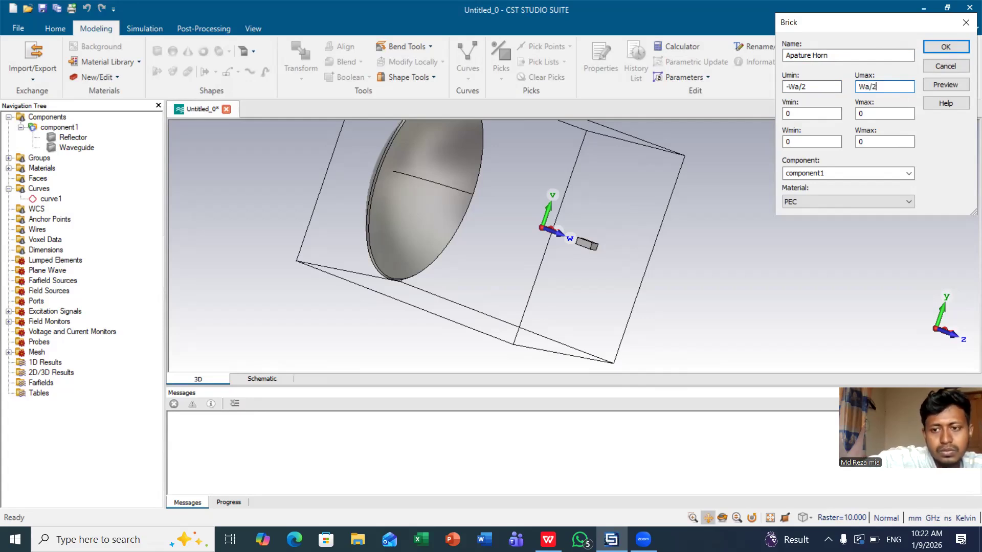
{"action": "left_click", "coordinate": [810, 115]}
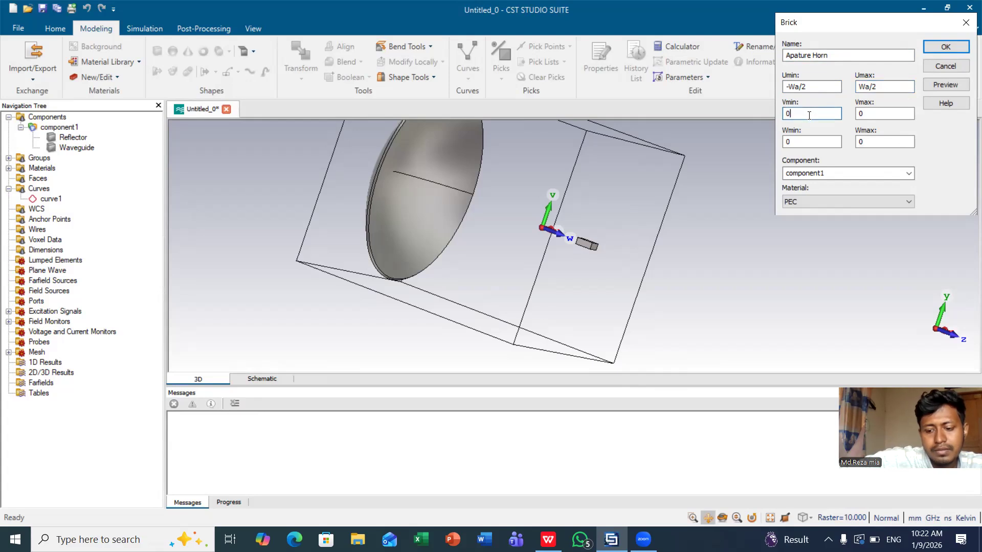
{"action": "type", "text": "h"}
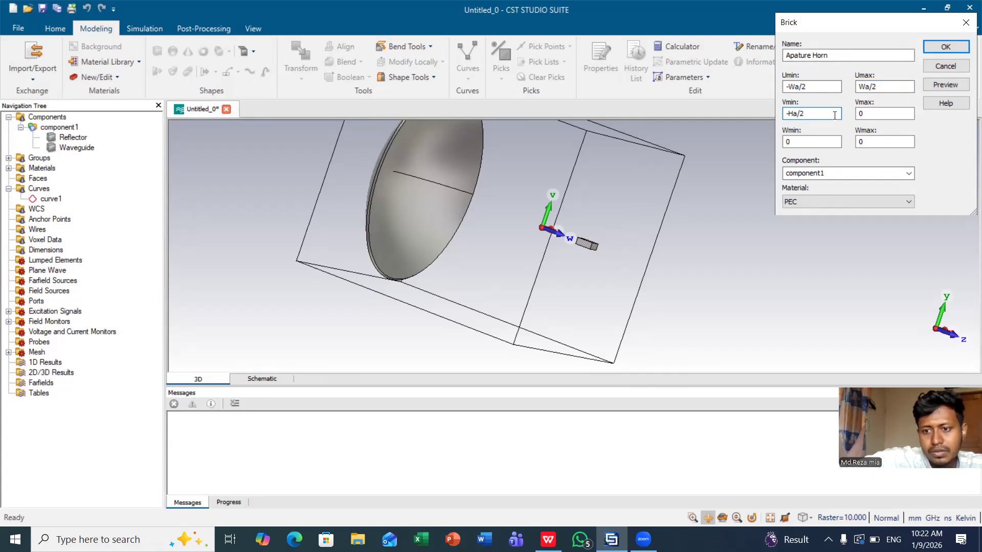
{"action": "left_click", "coordinate": [865, 112]}
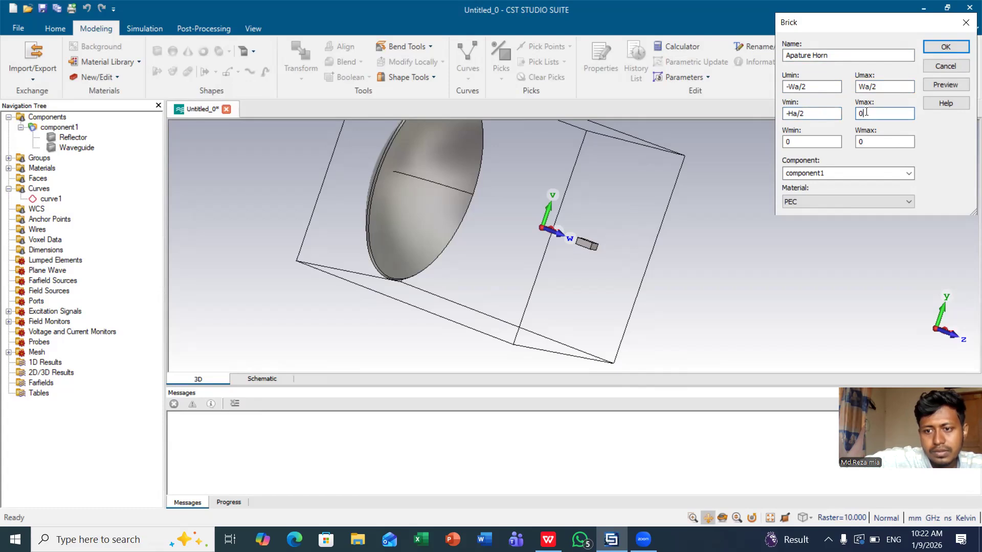
{"action": "type", "text": "Ha/2"}
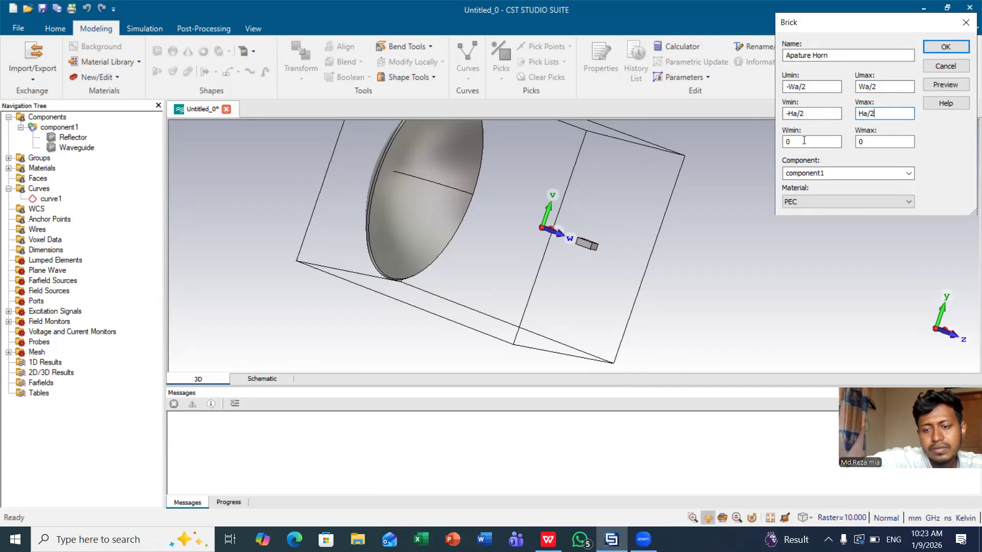
{"action": "left_click", "coordinate": [864, 141]}
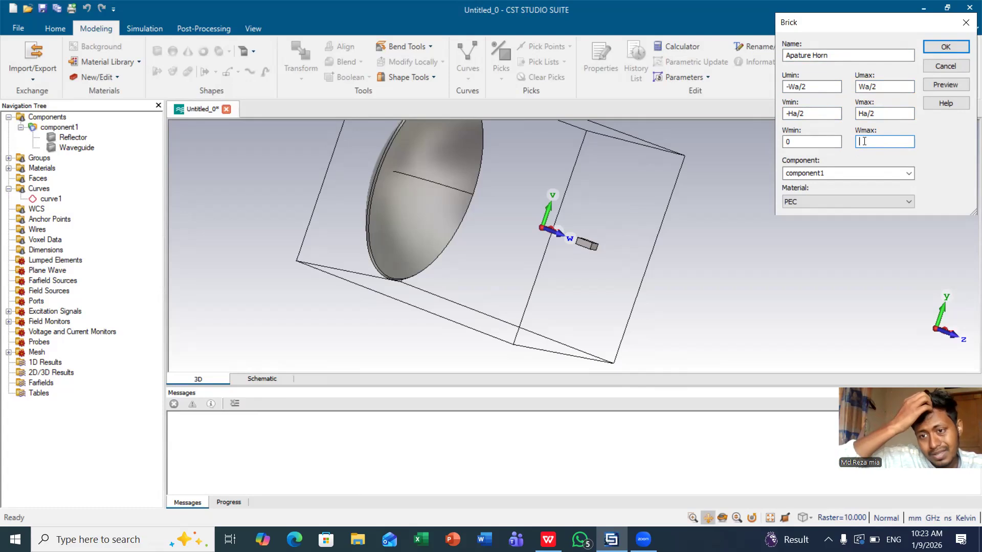
{"action": "type", "text": "Mt"}
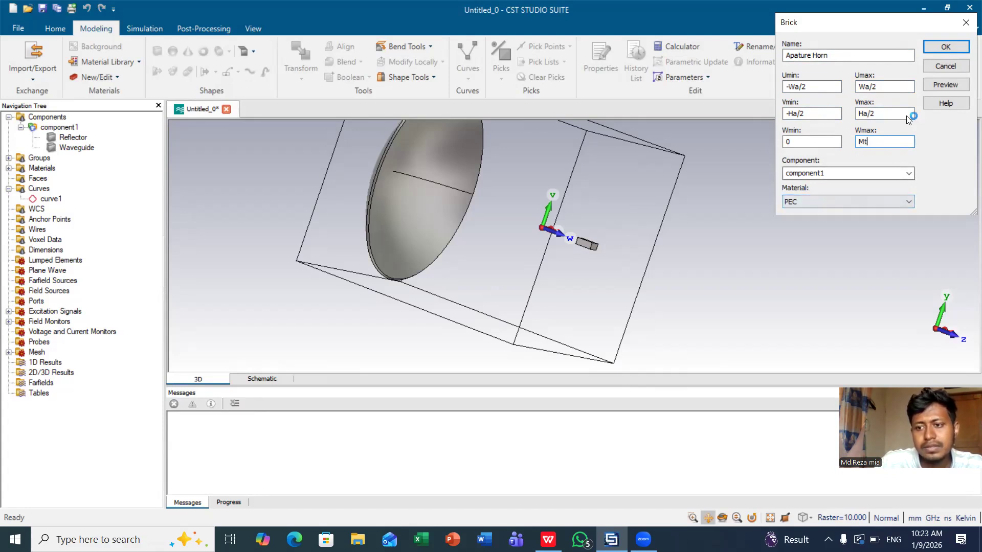
Preview the Apature Horn brick and define the missing parameter Wa as 20.46, checking the horn dimensions in the WPS PDF
{"action": "left_click", "coordinate": [930, 84]}
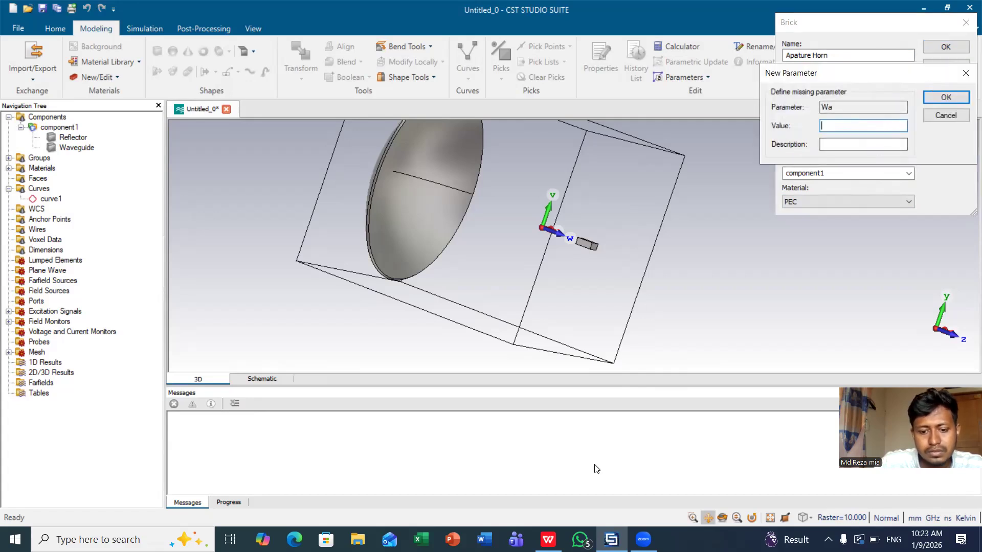
{"action": "left_click", "coordinate": [548, 539]}
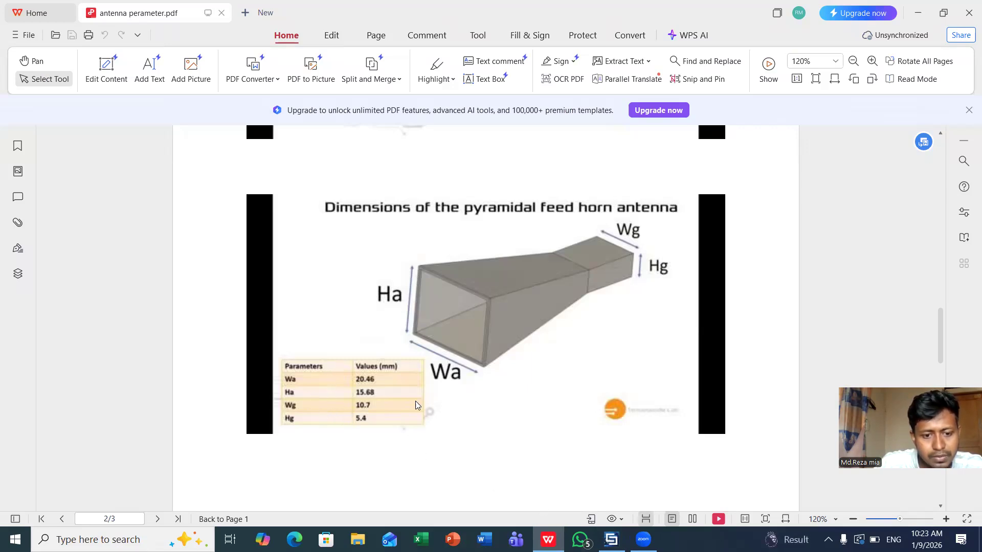
{"action": "mouse_move", "coordinate": [612, 540]}
{"action": "left_click", "coordinate": [627, 500]}
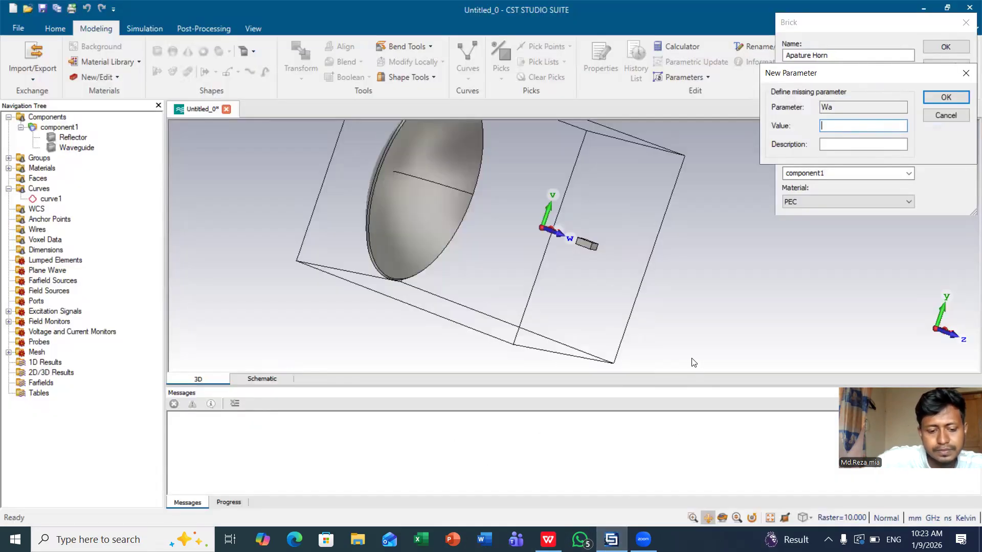
{"action": "type", "text": "20.46"}
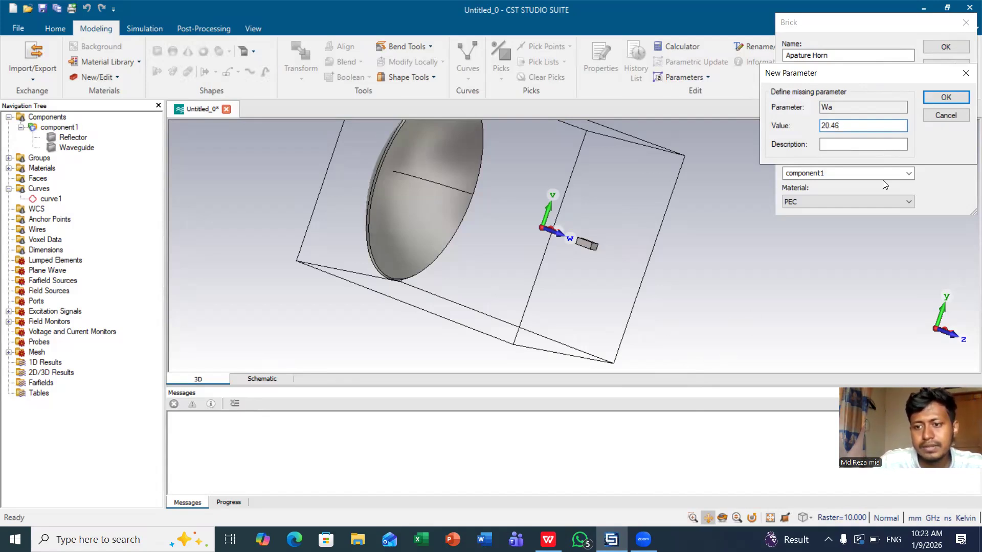
{"action": "left_click", "coordinate": [946, 97]}
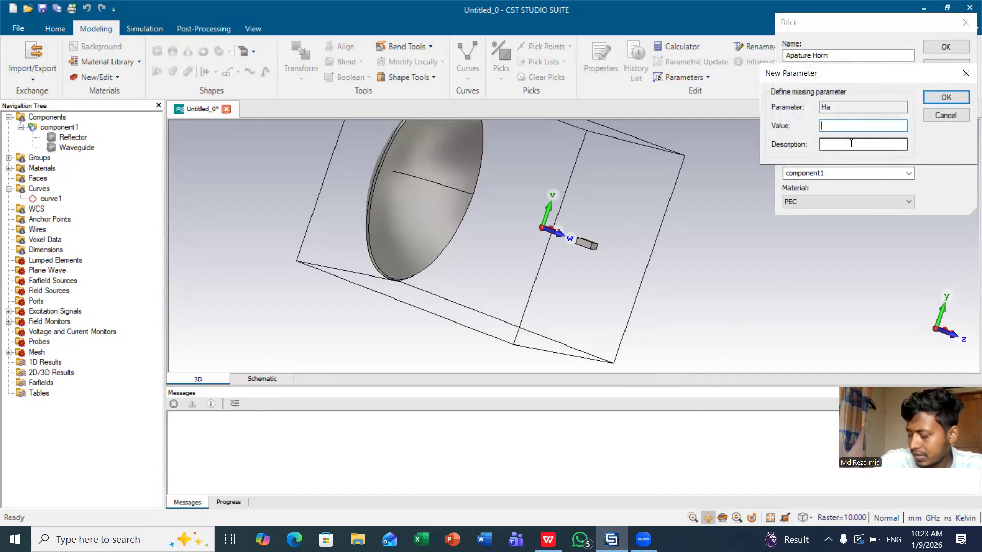
Define the missing parameters Ha as 15.68 and Mt as 0.5, and create the PEC Apature Horn brick in component1
{"action": "type", "text": "15.68"}
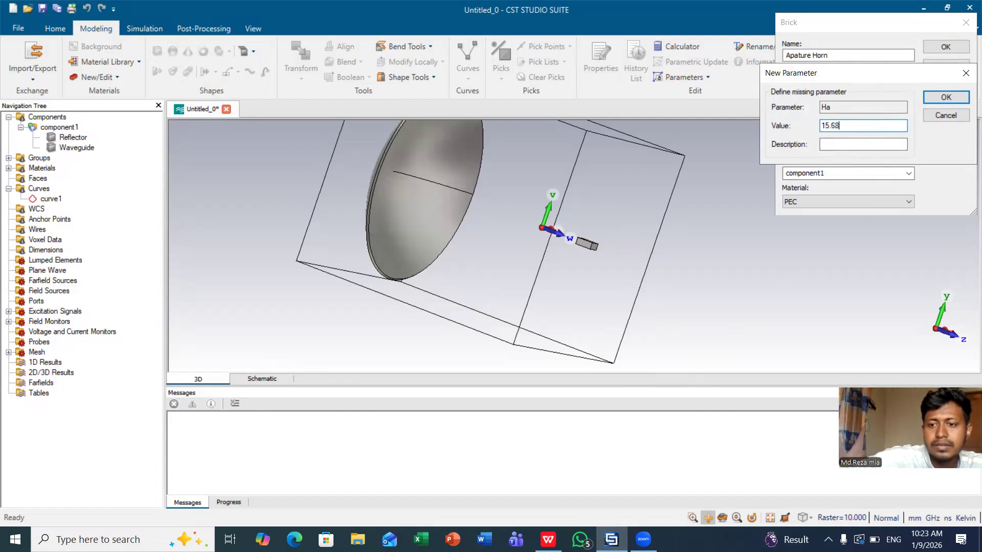
{"action": "left_click", "coordinate": [936, 100]}
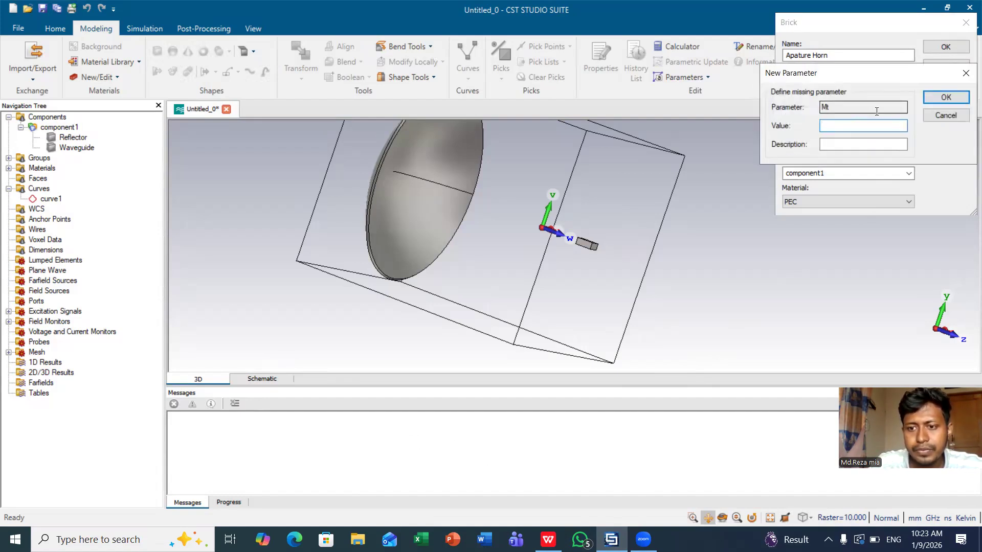
{"action": "type", "text": "0"}
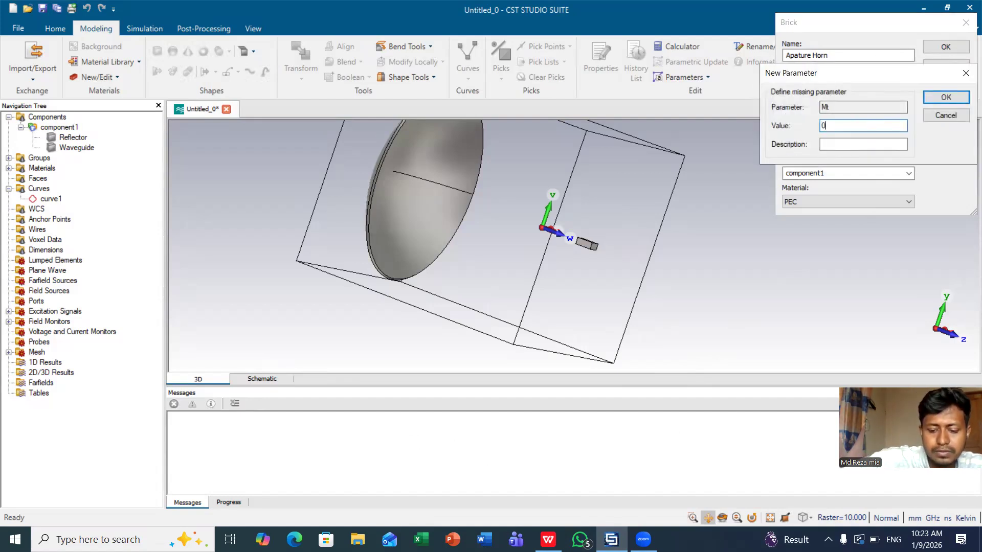
{"action": "type", "text": ".5"}
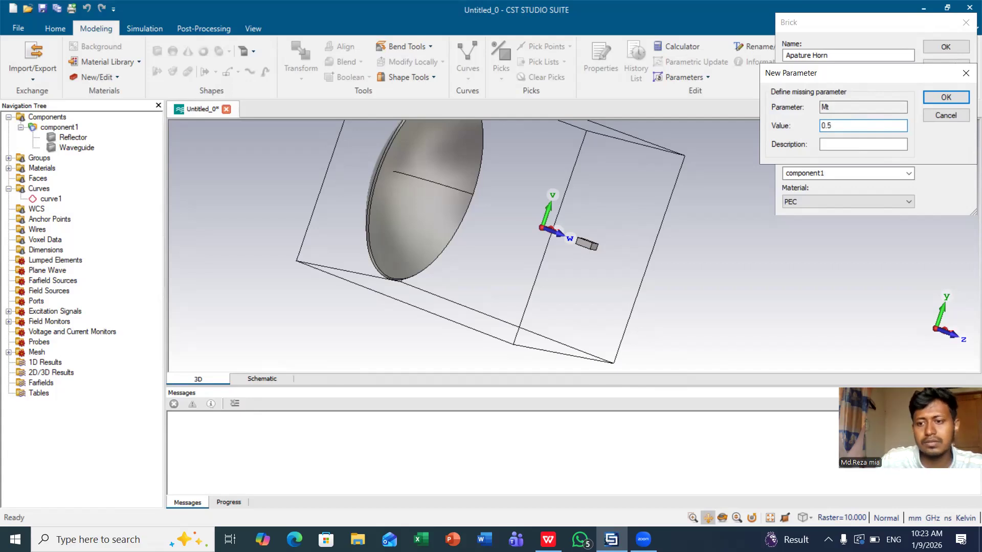
{"action": "left_click", "coordinate": [940, 98]}
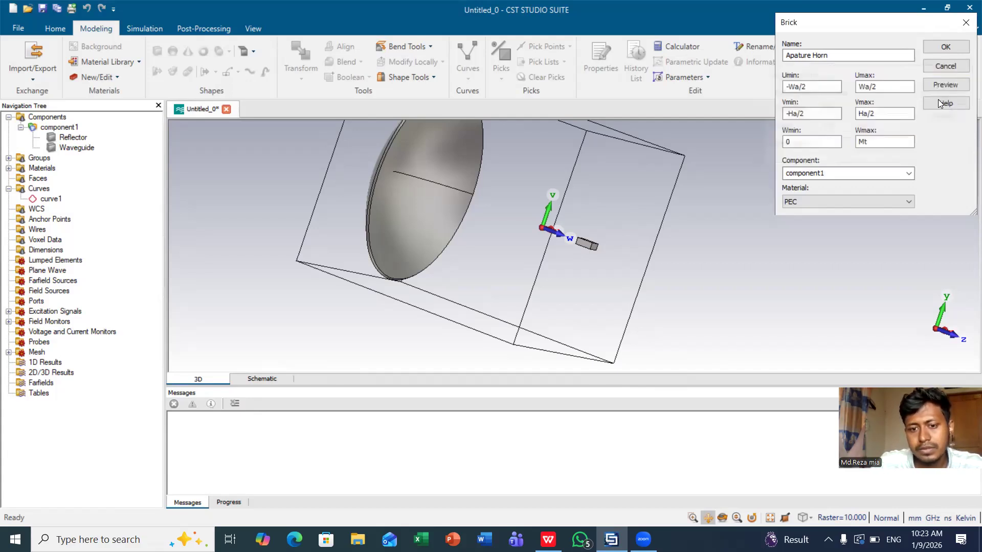
{"action": "left_click", "coordinate": [946, 48]}
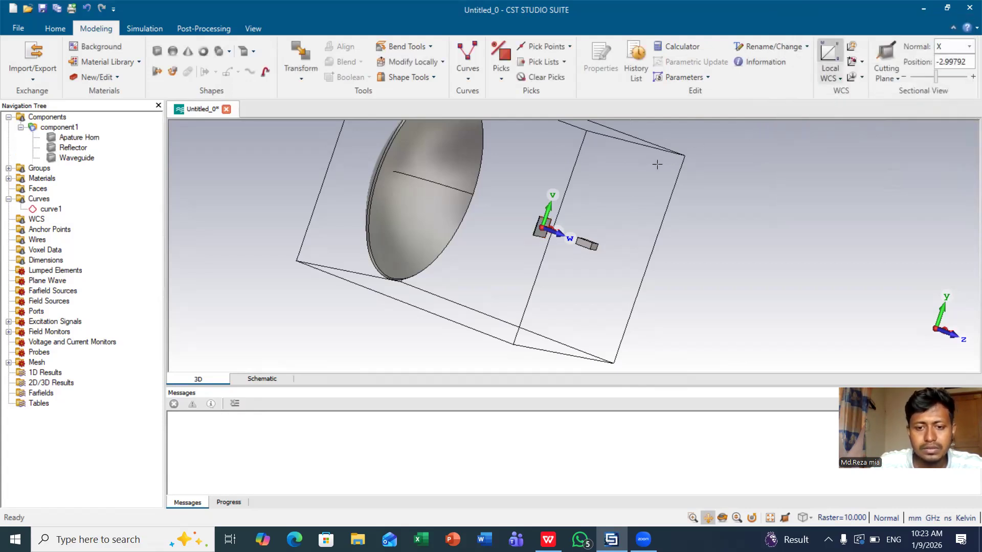
Pick the large face of the Apature Horn plate that faces the waveguide
{"action": "left_click_drag", "start_coordinate": [628, 210], "coordinate": [617, 226]}
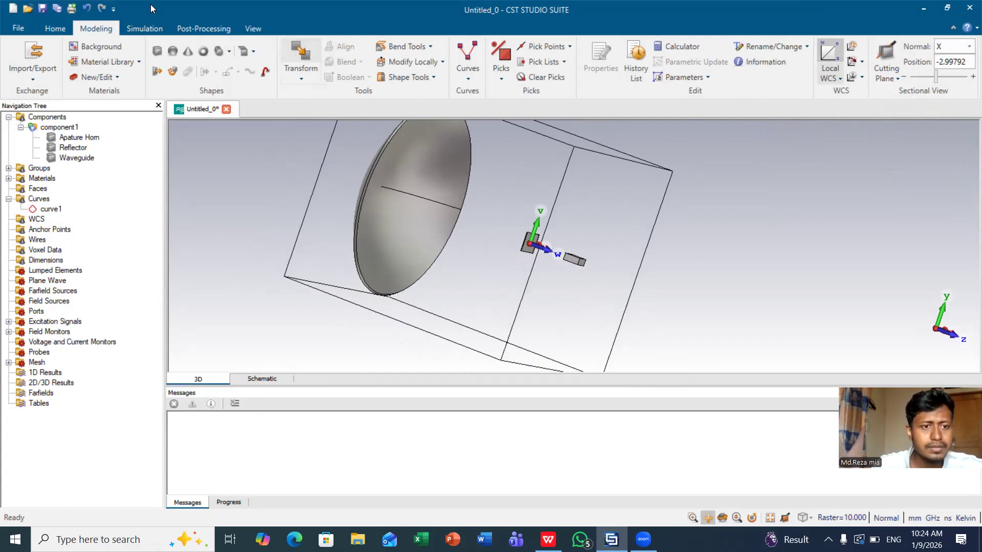
{"action": "left_click", "coordinate": [252, 28]}
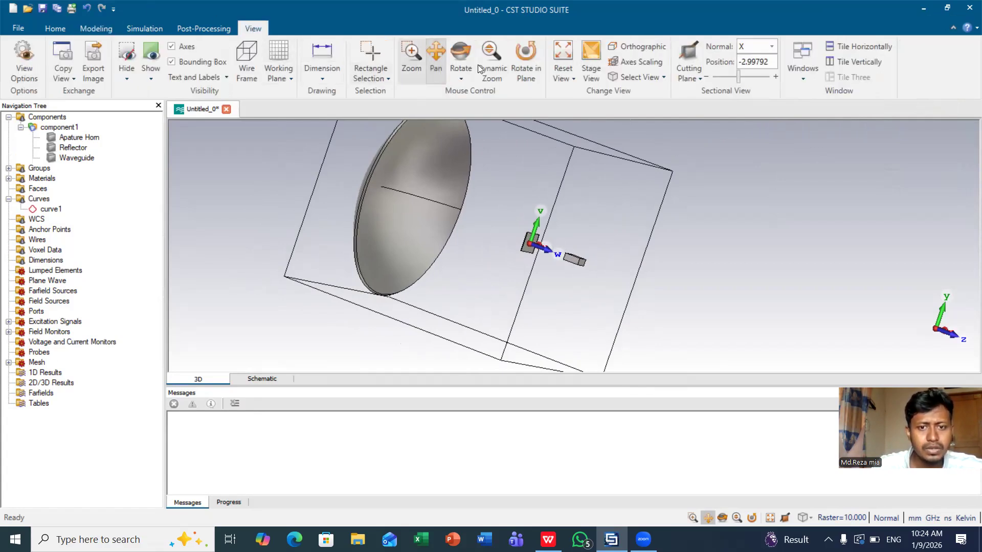
{"action": "left_click", "coordinate": [464, 59]}
{"action": "scroll", "coordinate": [552, 275], "scroll_direction": "down", "scroll_amount": 2}
{"action": "scroll", "coordinate": [552, 276], "scroll_direction": "up", "scroll_amount": 5}
{"action": "left_click_drag", "start_coordinate": [517, 184], "coordinate": [511, 237]}
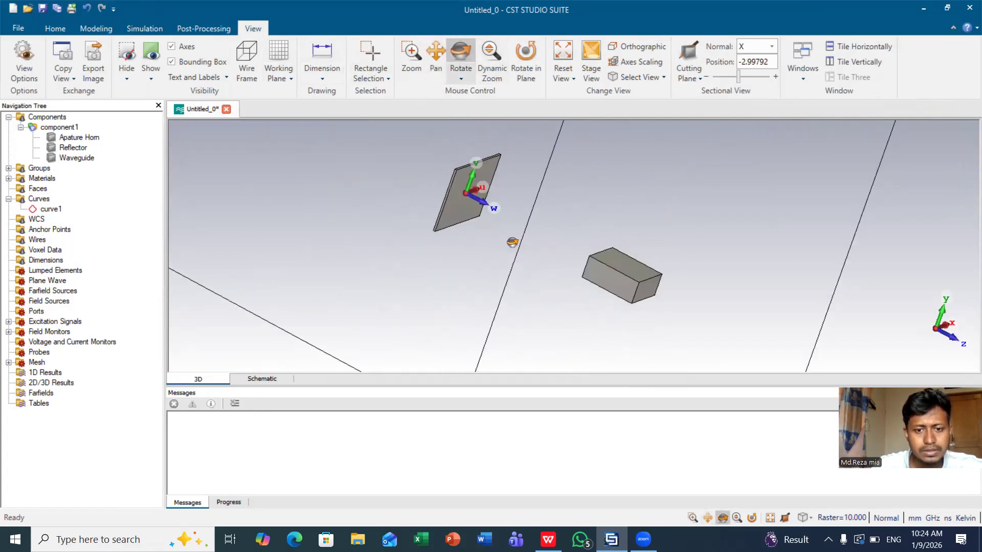
{"action": "left_click", "coordinate": [98, 28]}
{"action": "left_click", "coordinate": [513, 58]}
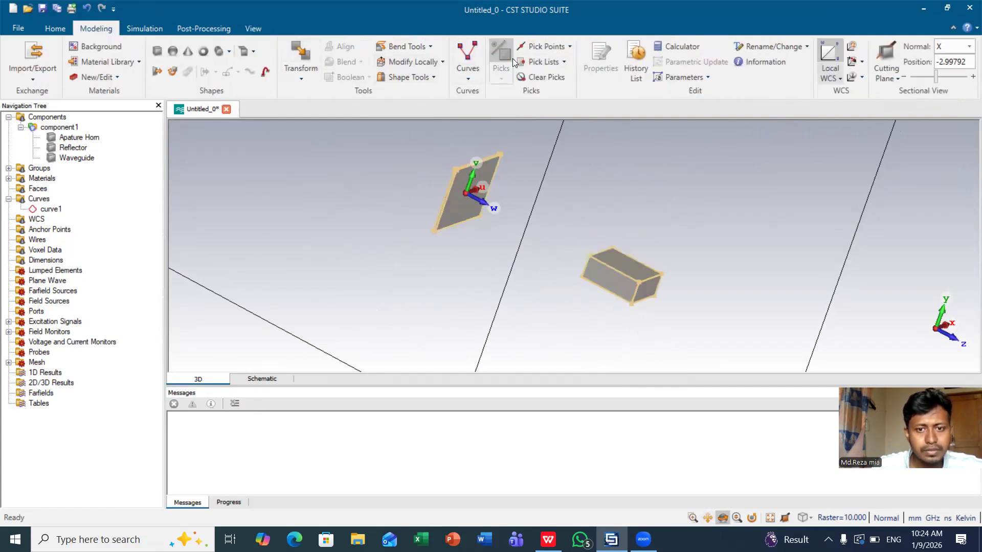
{"action": "left_click", "coordinate": [471, 202]}
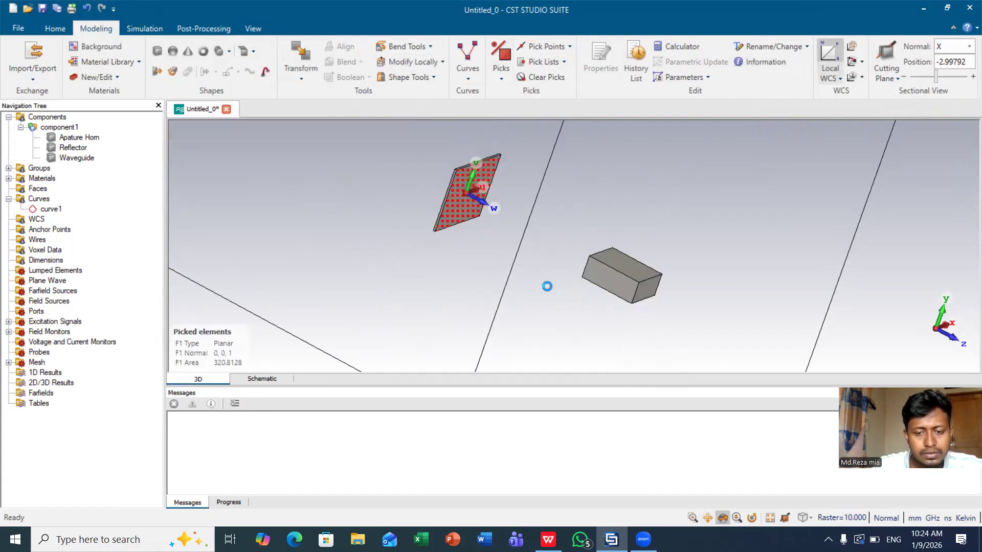
Add the Waveguide's end face nearest the Apature Horn plate to the picked faces
{"action": "left_click_drag", "start_coordinate": [531, 274], "coordinate": [715, 324]}
{"action": "left_click_drag", "start_coordinate": [628, 301], "coordinate": [551, 293]}
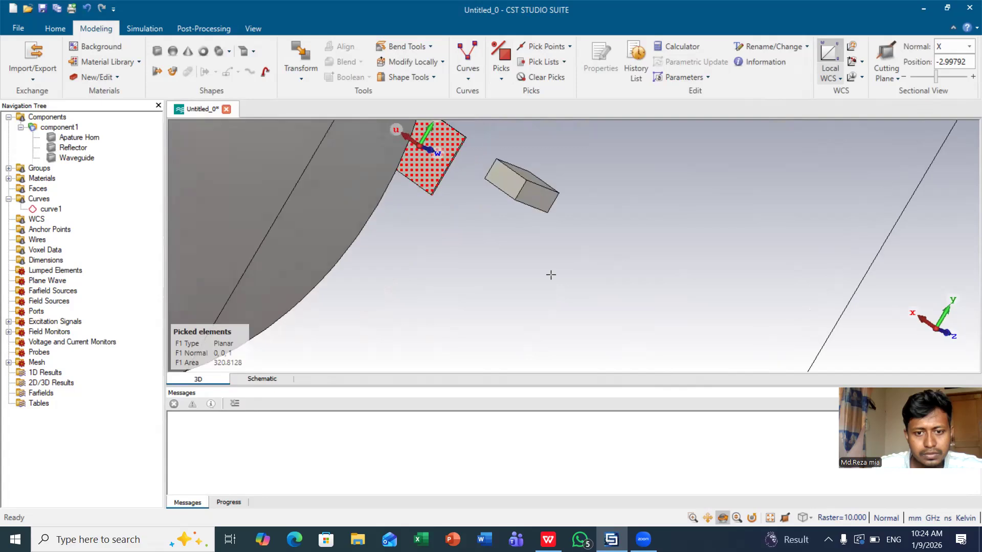
{"action": "left_click", "coordinate": [501, 62]}
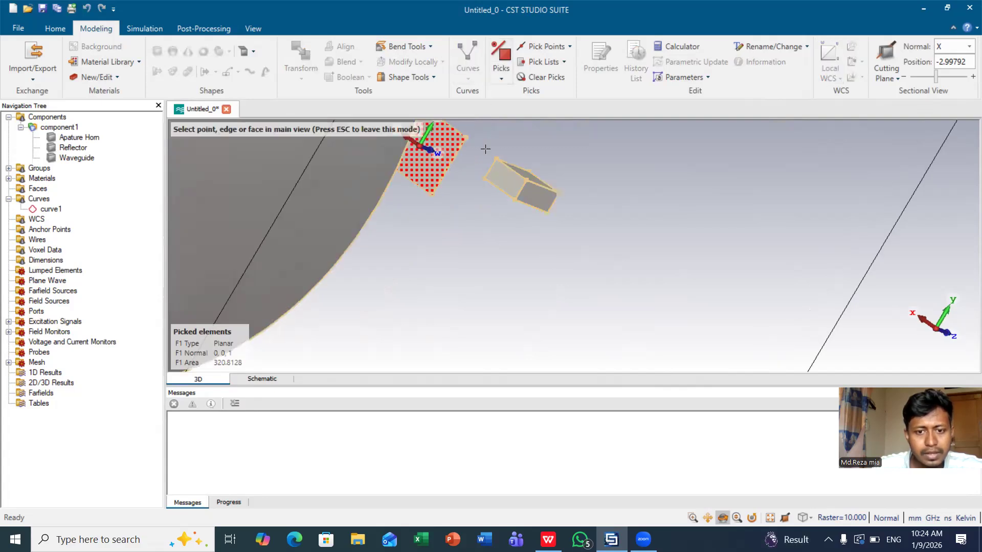
{"action": "left_click", "coordinate": [499, 180]}
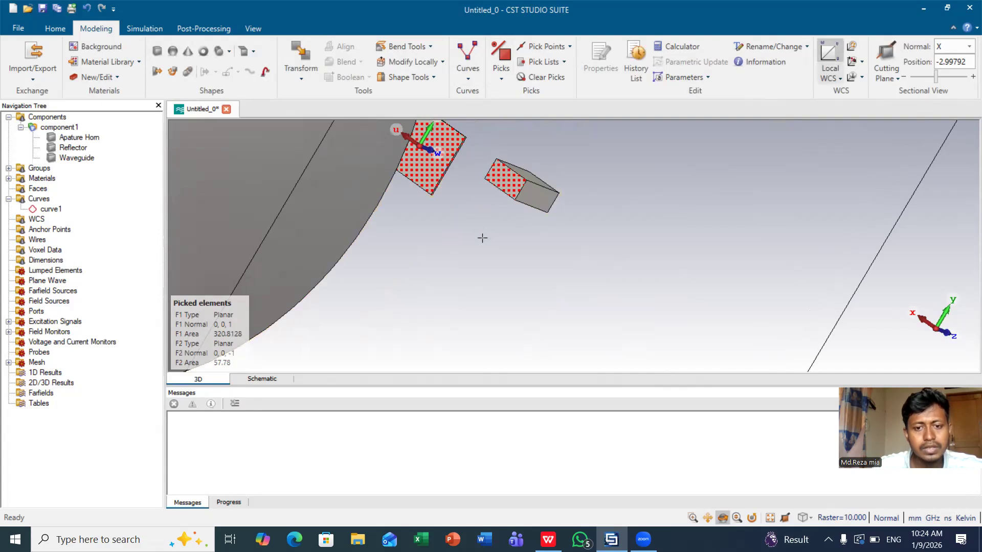
Loft between the two picked faces to create a PEC solid named "Apature" in component1, previewing it before creation
{"action": "scroll", "coordinate": [512, 232], "scroll_direction": "down", "scroll_amount": 5}
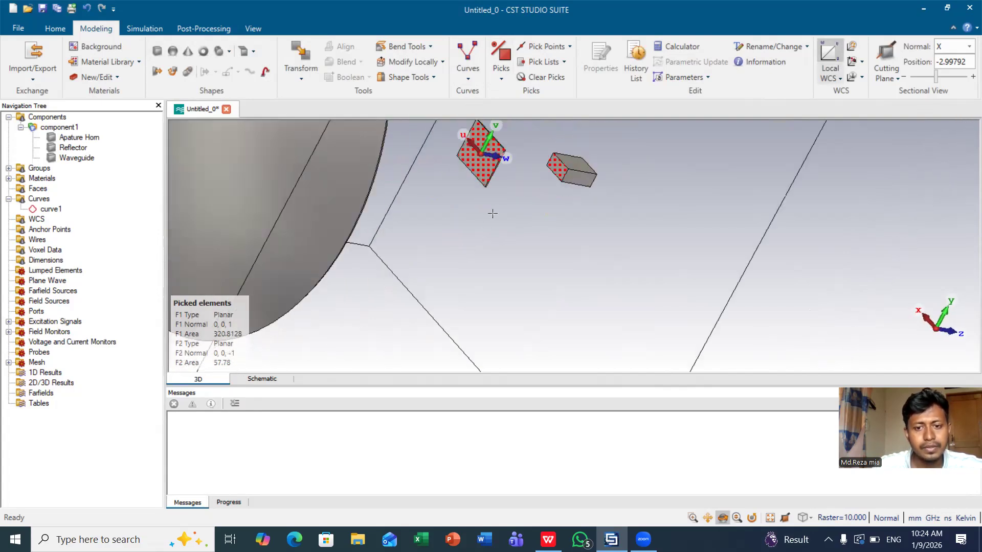
{"action": "mouse_move", "coordinate": [513, 209]}
{"action": "left_mouse_down"}
{"action": "mouse_move", "coordinate": [504, 232]}
{"action": "mouse_move", "coordinate": [476, 196]}
{"action": "left_mouse_up"}
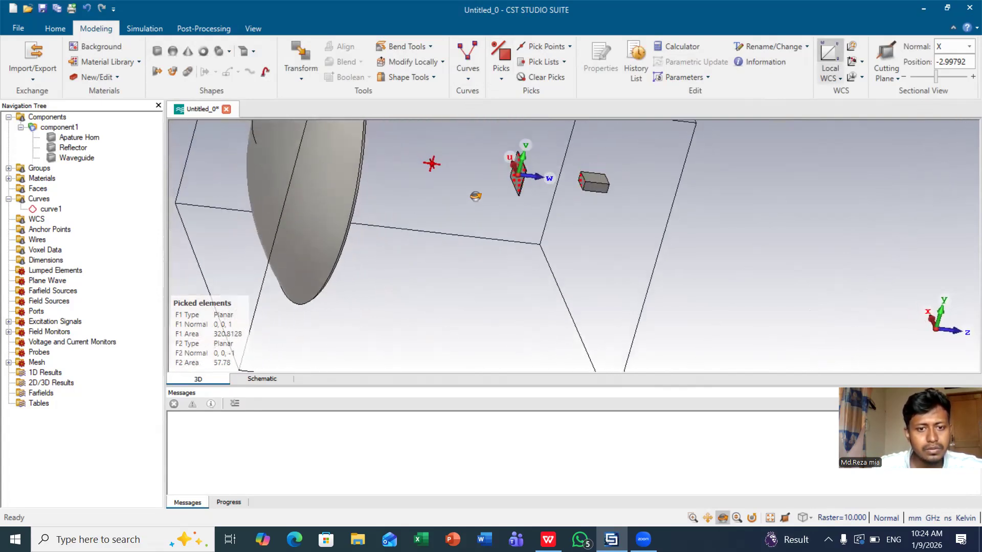
{"action": "left_click", "coordinate": [187, 72]}
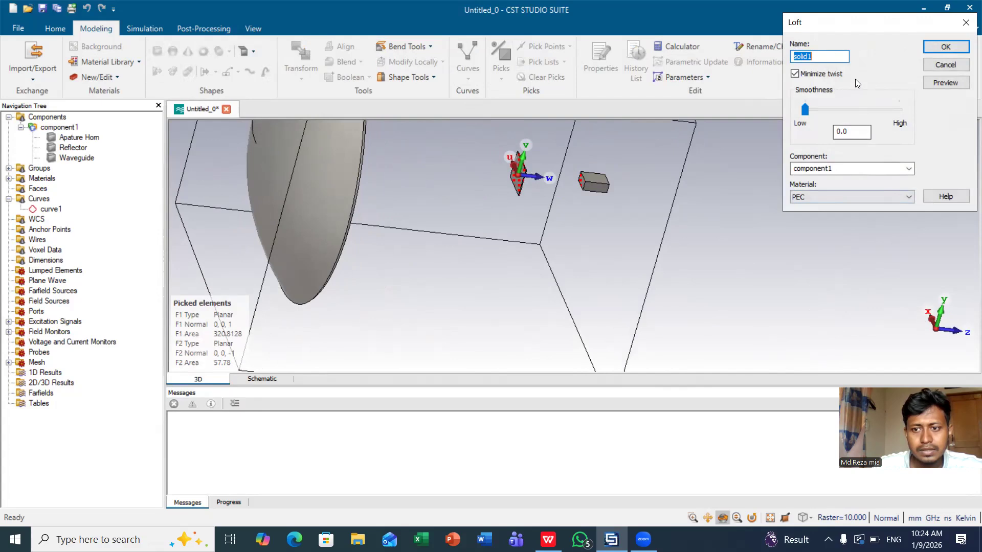
{"action": "left_click", "coordinate": [819, 59]}
{"action": "key", "text": "BackSpace"}
{"action": "key", "text": "BackSpace"}
{"action": "key", "text": "BackSpace"}
{"action": "key", "text": "BackSpace"}
{"action": "key", "text": "BackSpace"}
{"action": "key", "text": "BackSpace"}
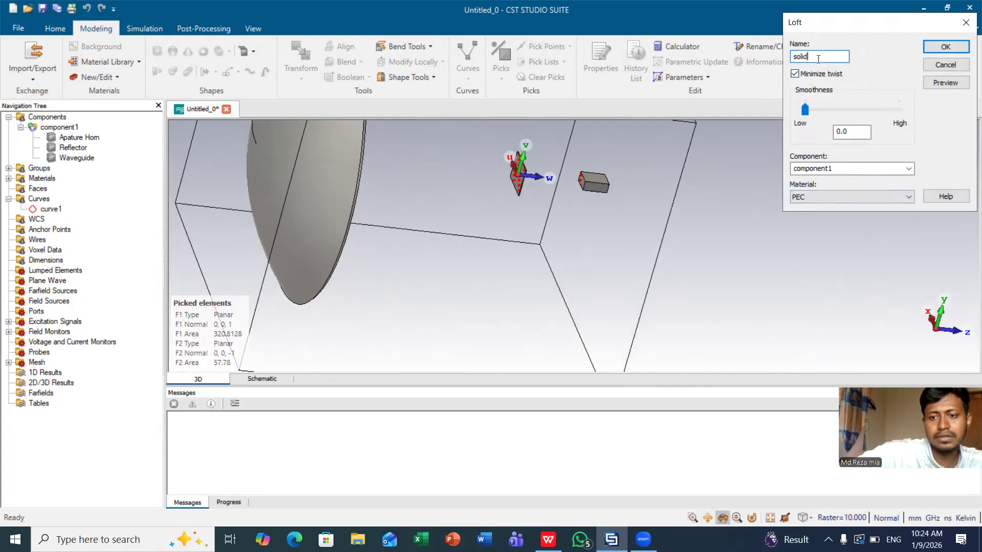
{"action": "type", "text": "A"}
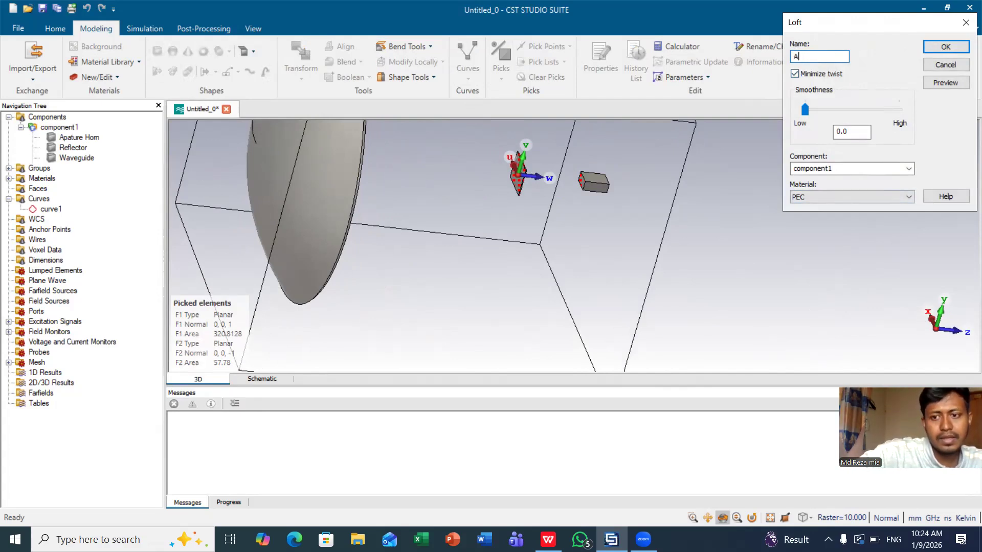
{"action": "type", "text": "pature"}
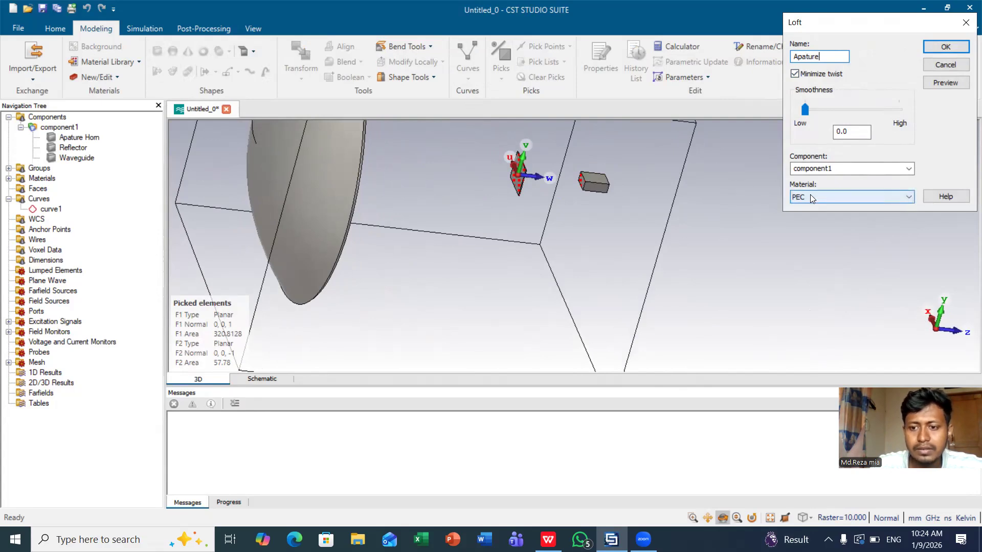
{"action": "left_click", "coordinate": [953, 82]}
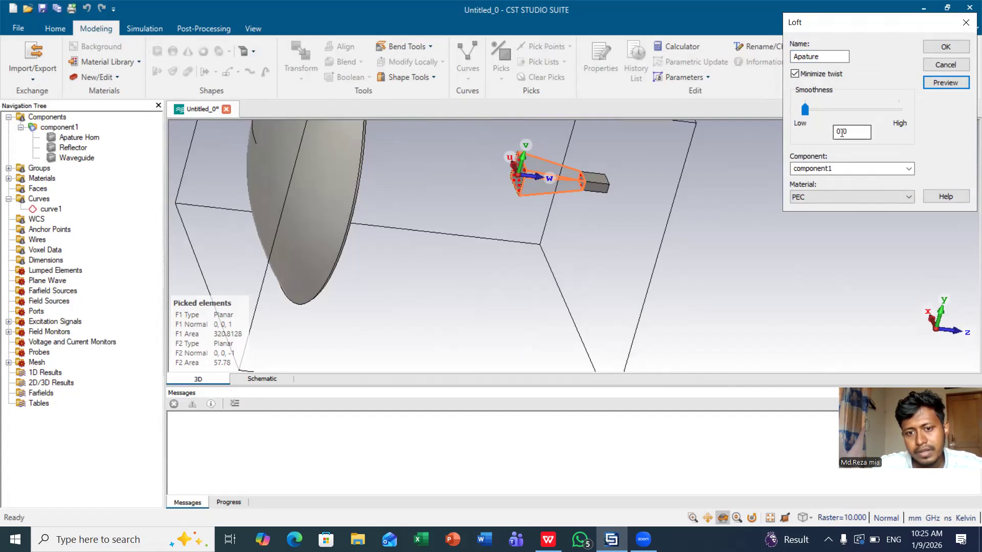
{"action": "left_click", "coordinate": [941, 47]}
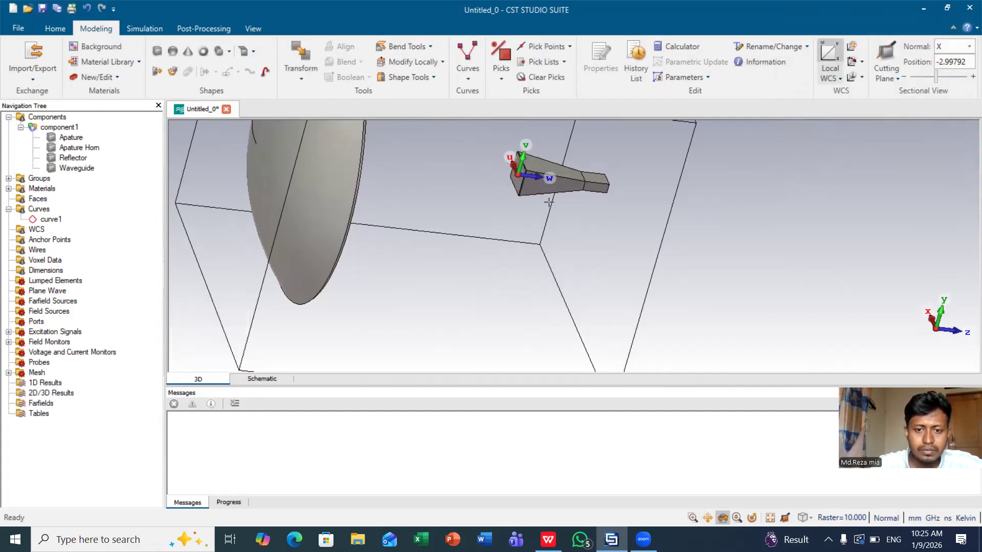
Unite the lofted Apature solid with the Waveguide using a Boolean Add
{"action": "mouse_move", "coordinate": [561, 200]}
{"action": "left_mouse_down"}
{"action": "mouse_move", "coordinate": [490, 231]}
{"action": "mouse_move", "coordinate": [356, 223]}
{"action": "left_mouse_up"}
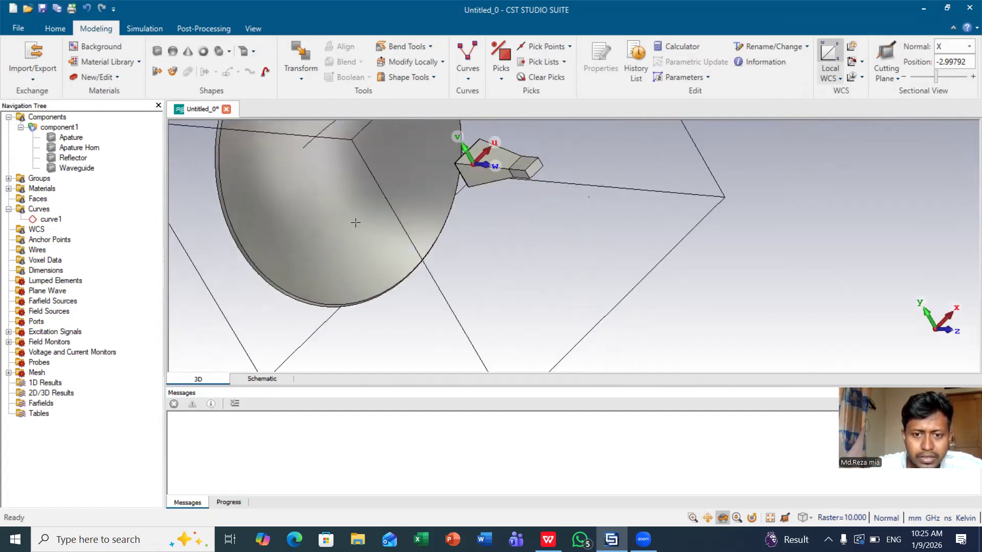
{"action": "left_click_drag", "start_coordinate": [608, 214], "coordinate": [502, 221]}
{"action": "mouse_move", "coordinate": [453, 189]}
{"action": "left_mouse_down"}
{"action": "mouse_move", "coordinate": [431, 184]}
{"action": "mouse_move", "coordinate": [450, 174]}
{"action": "mouse_move", "coordinate": [552, 213]}
{"action": "mouse_move", "coordinate": [756, 241]}
{"action": "mouse_move", "coordinate": [576, 233]}
{"action": "mouse_move", "coordinate": [565, 210]}
{"action": "mouse_move", "coordinate": [613, 207]}
{"action": "mouse_move", "coordinate": [572, 185]}
{"action": "left_mouse_up"}
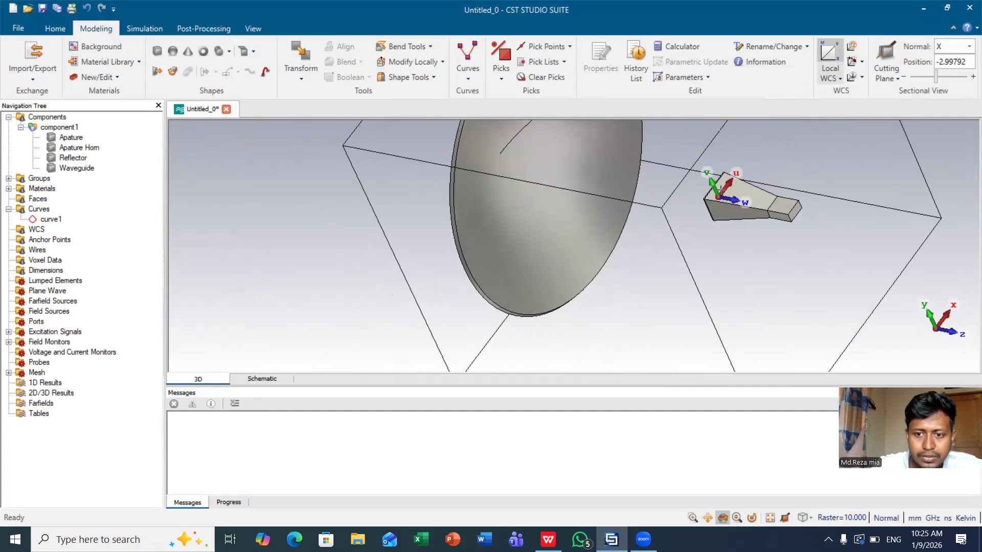
{"action": "left_click", "coordinate": [77, 169]}
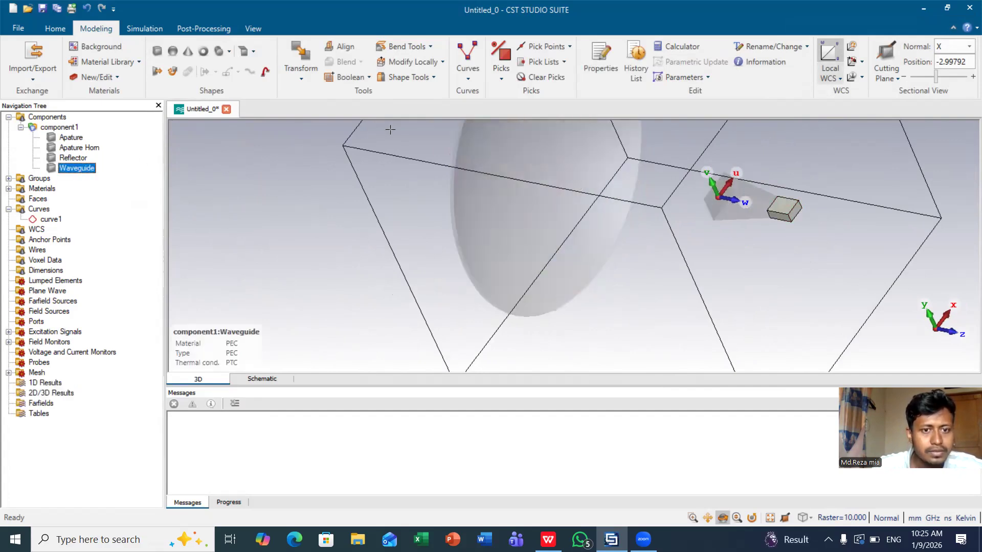
{"action": "left_click", "coordinate": [369, 78]}
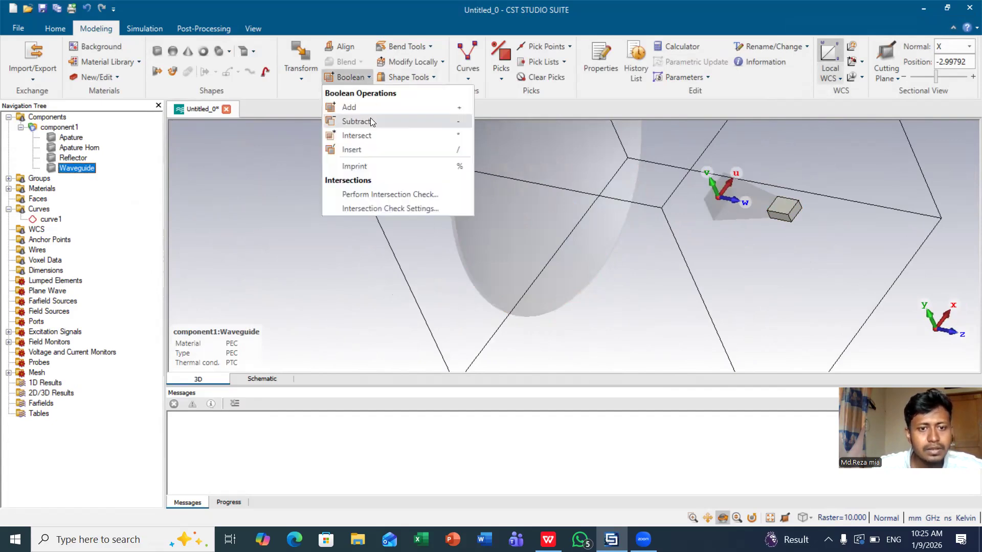
{"action": "left_click", "coordinate": [358, 108]}
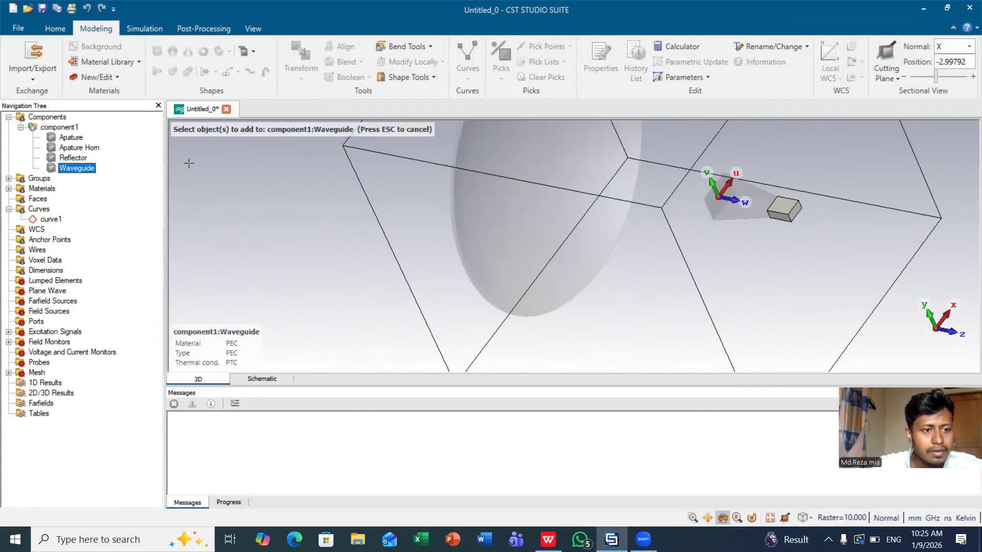
{"action": "left_click", "coordinate": [81, 138]}
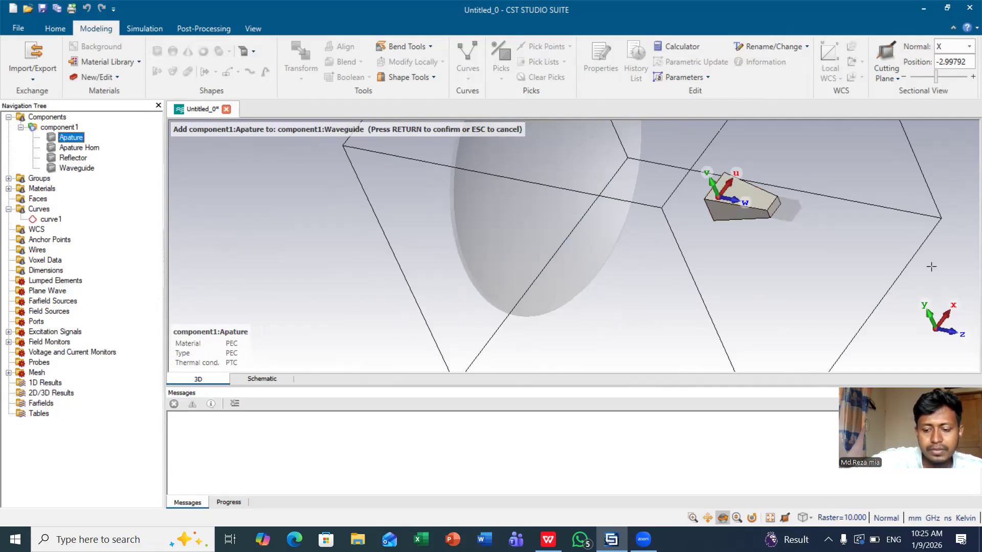
{"action": "key", "text": "Return"}
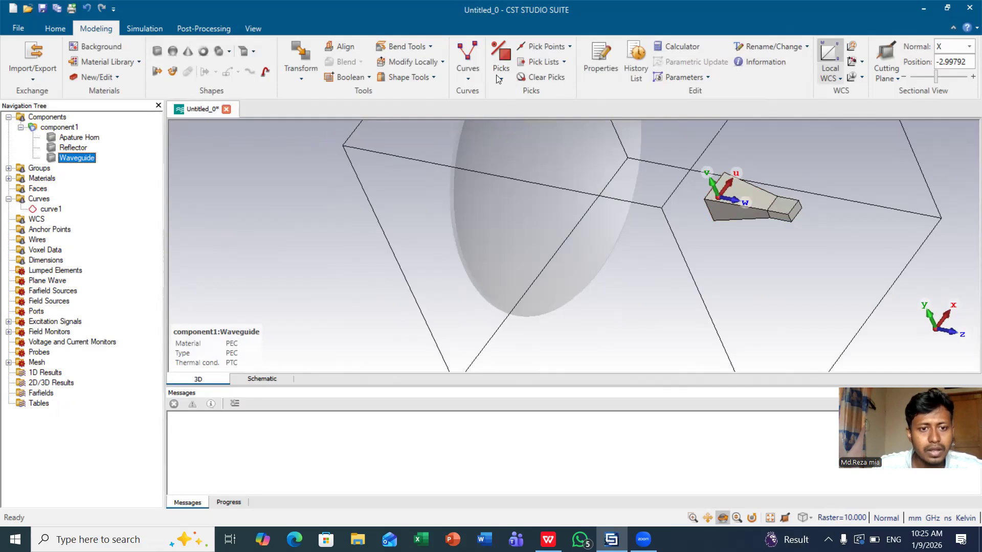
Unite the Apature Horn plate with the Waveguide using a Boolean Add
{"action": "left_click", "coordinate": [368, 76]}
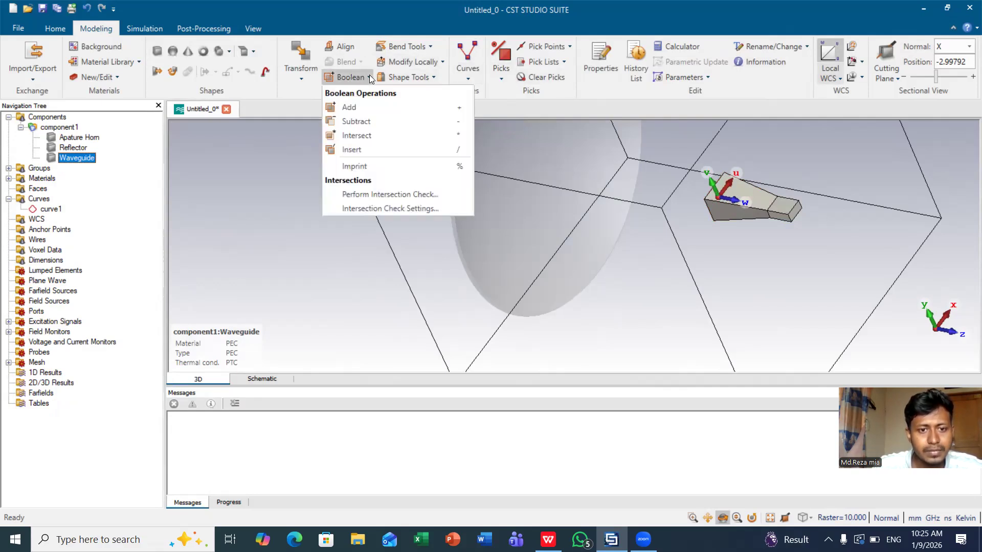
{"action": "left_click", "coordinate": [362, 109]}
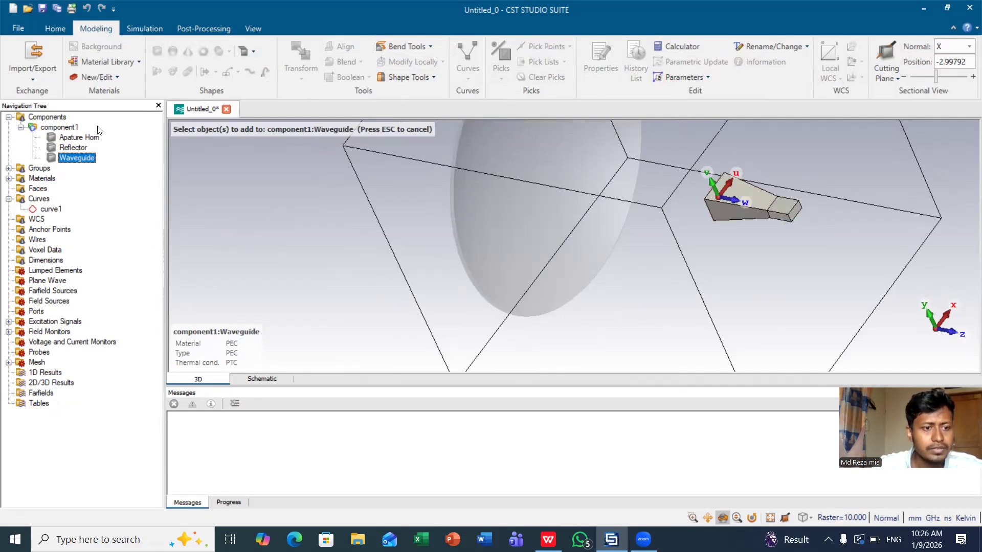
{"action": "left_click", "coordinate": [92, 138]}
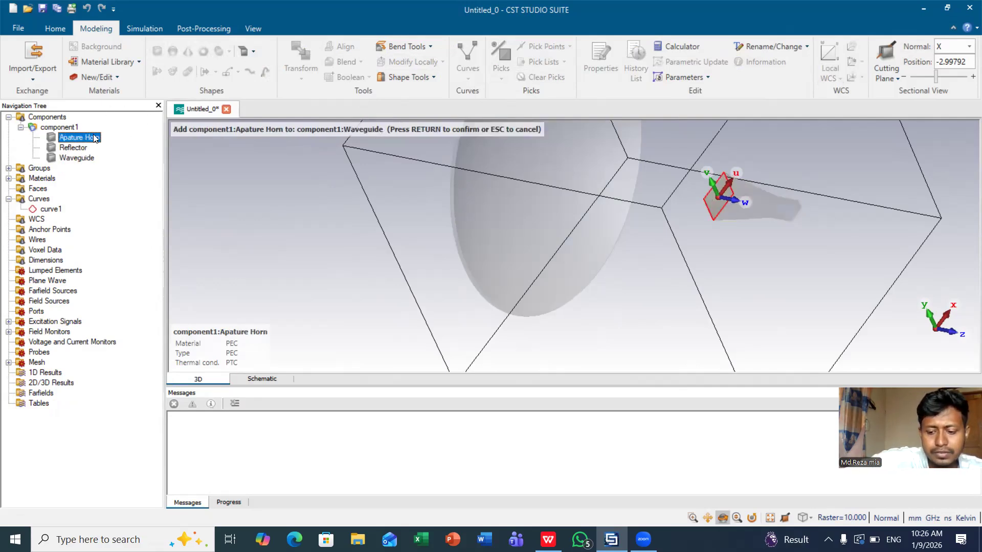
{"action": "key", "text": "Return"}
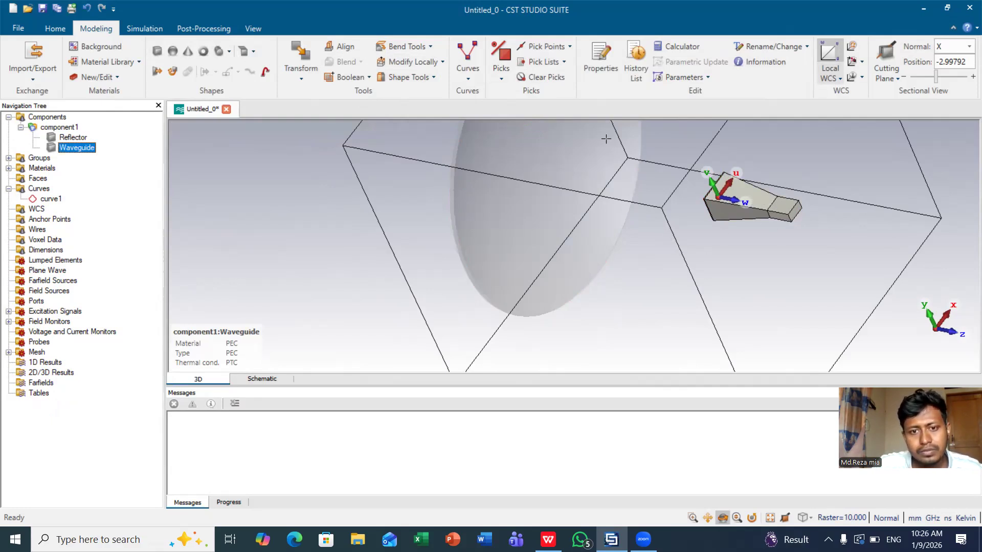
Pick the Waveguide's small outer end face and the horn's large aperture face facing the reflector
{"action": "left_click", "coordinate": [508, 60]}
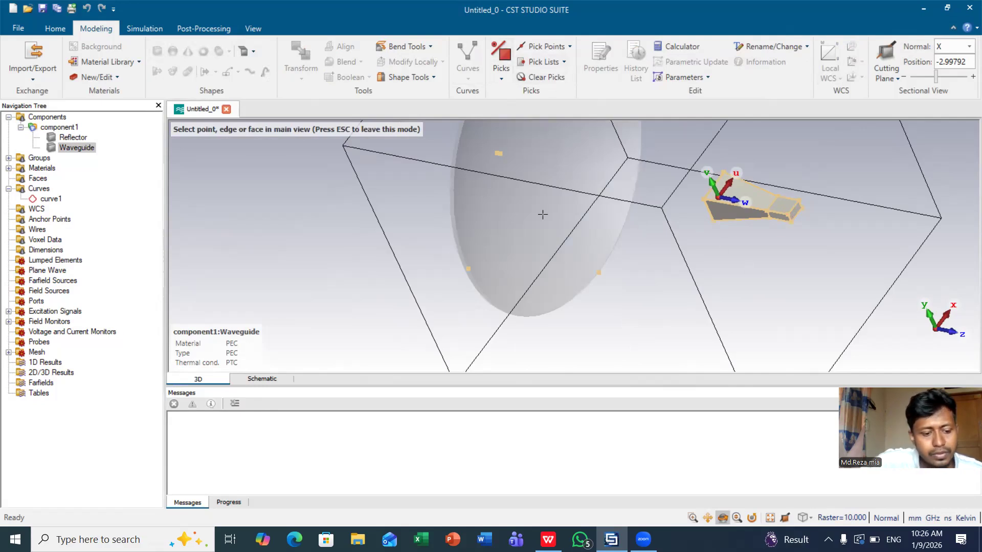
{"action": "key", "text": "Escape"}
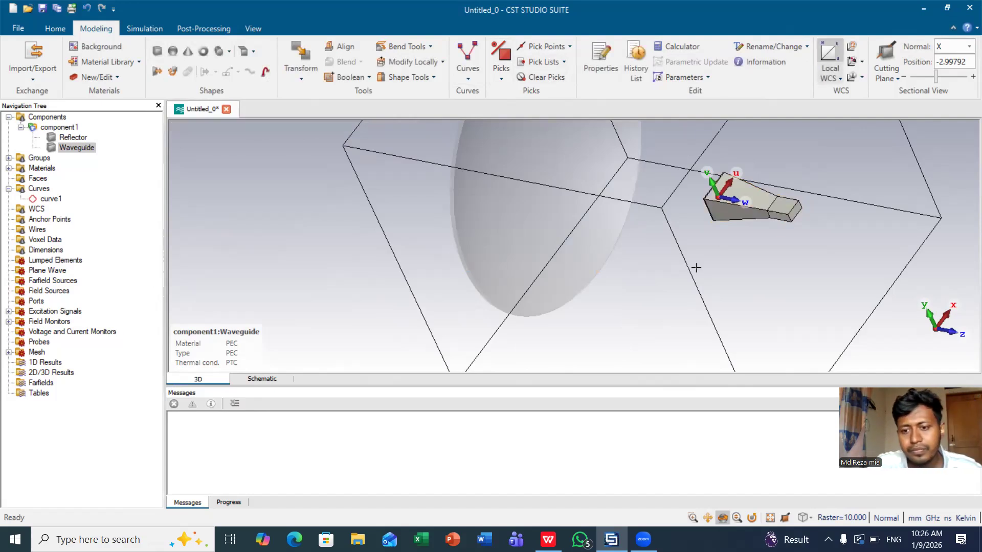
{"action": "scroll", "coordinate": [835, 211], "scroll_direction": "up", "scroll_amount": 2}
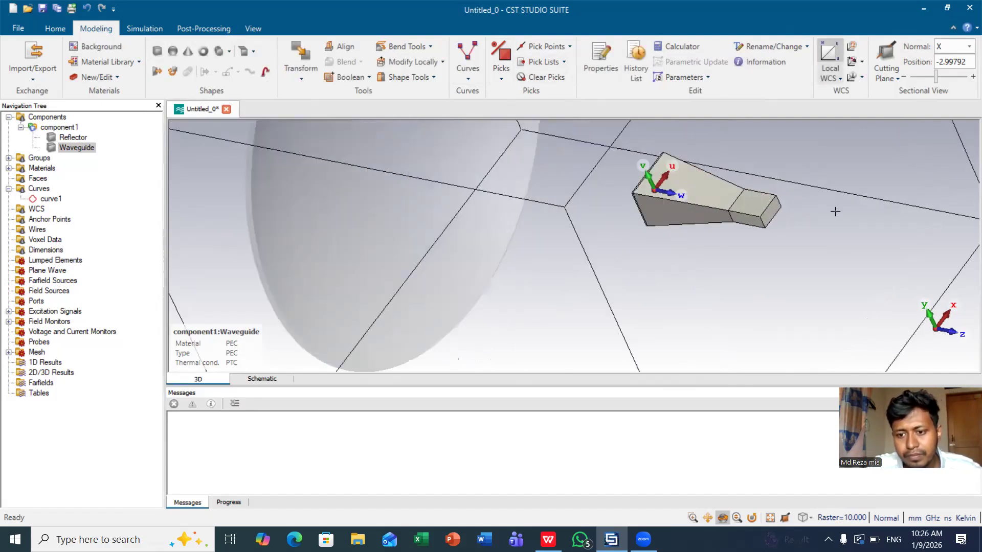
{"action": "left_click", "coordinate": [501, 61]}
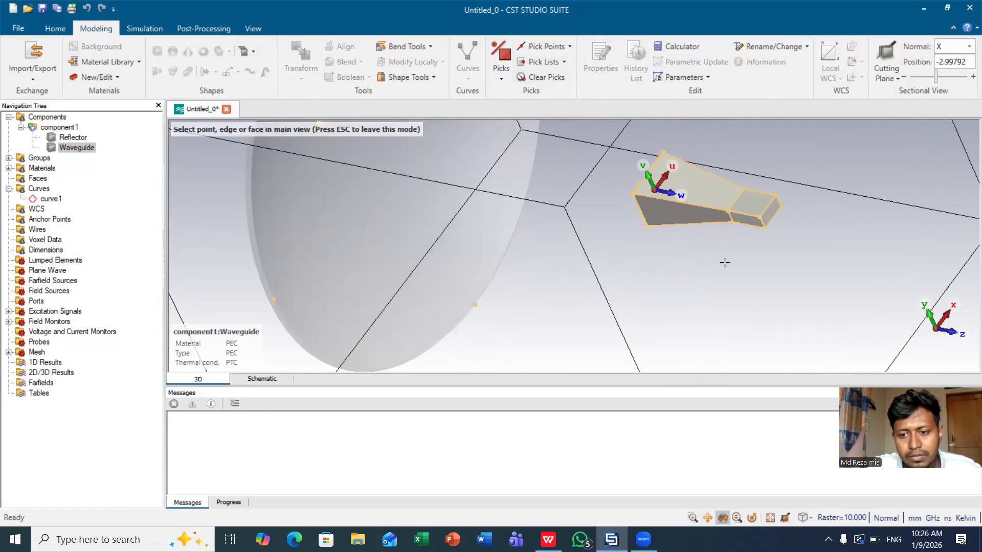
{"action": "left_click", "coordinate": [768, 215]}
{"action": "left_click_drag", "start_coordinate": [612, 207], "coordinate": [732, 164]}
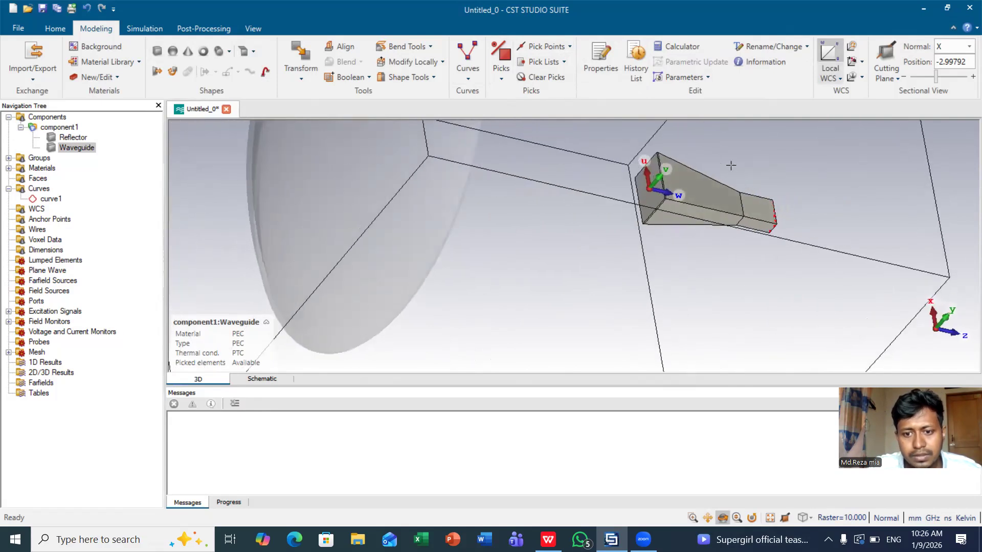
{"action": "left_click", "coordinate": [501, 60]}
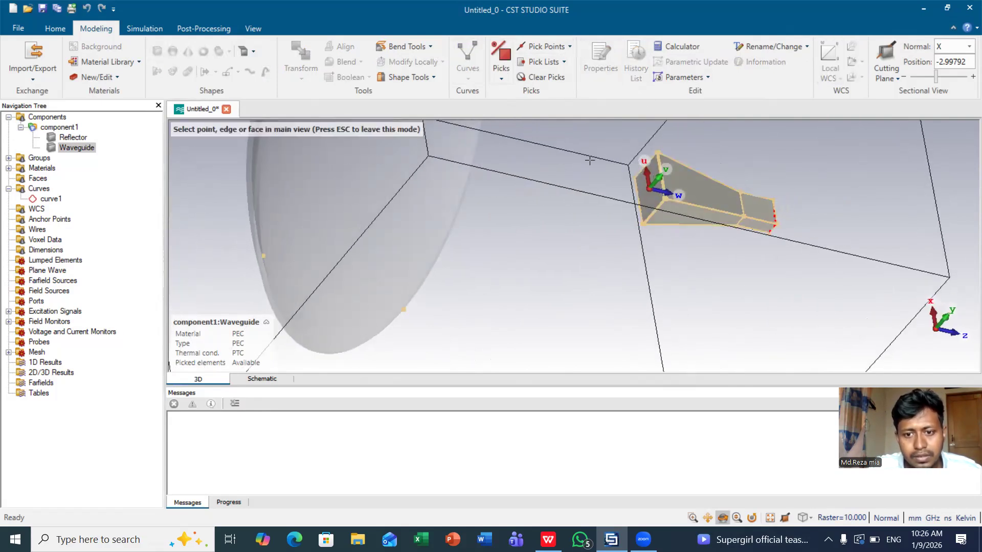
{"action": "left_click", "coordinate": [652, 185]}
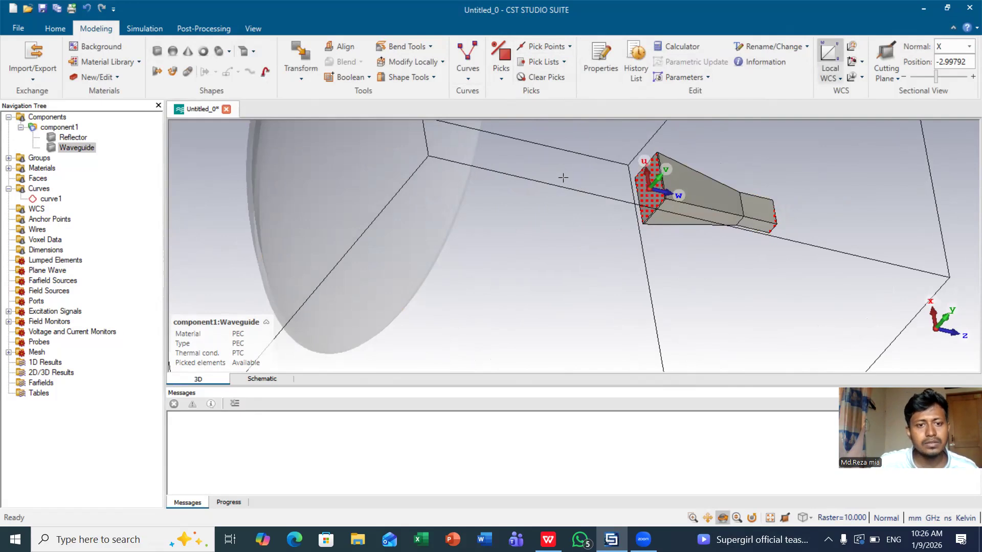
Shell the Waveguide solid inward with thickness Mt, open at the two picked faces, previewing it before applying
{"action": "left_click", "coordinate": [434, 76]}
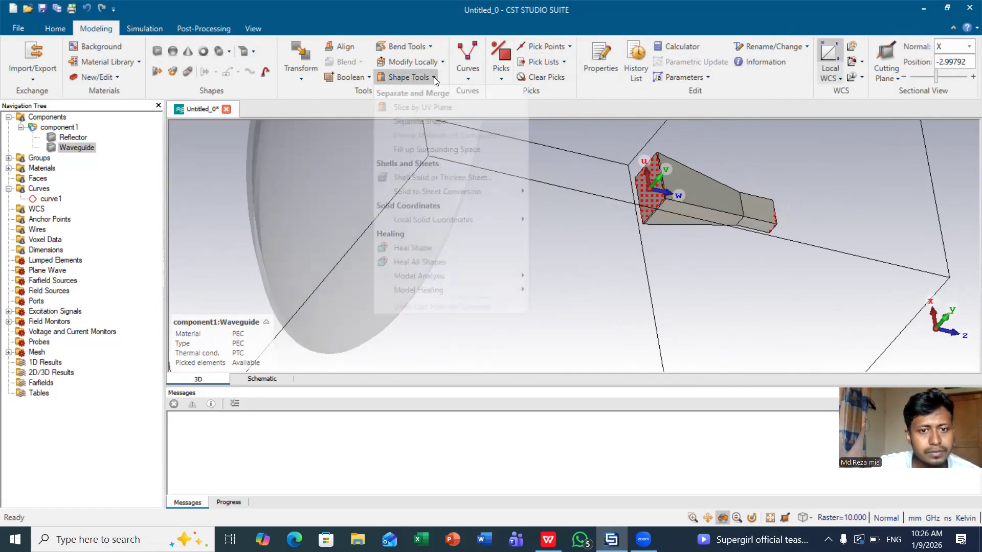
{"action": "left_click", "coordinate": [423, 180]}
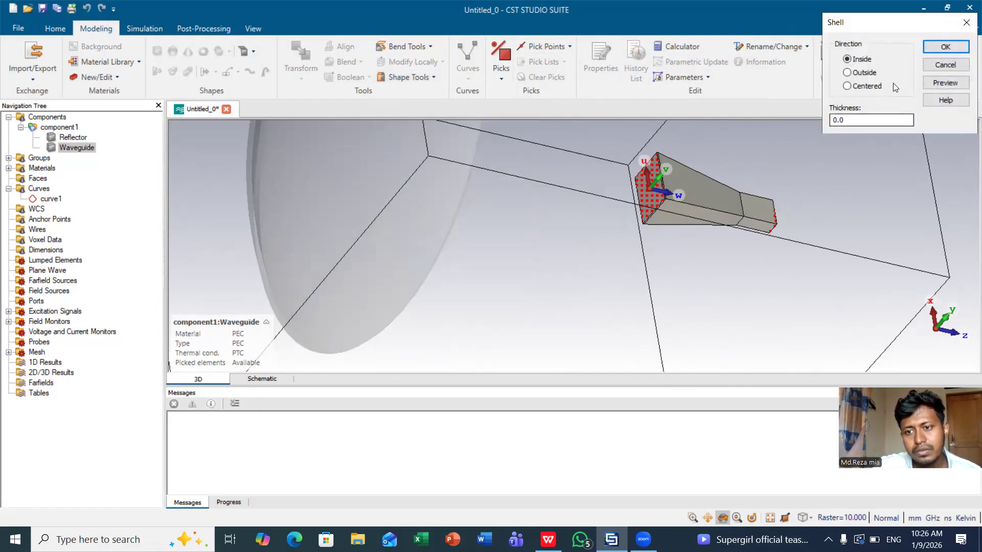
{"action": "left_click", "coordinate": [849, 116]}
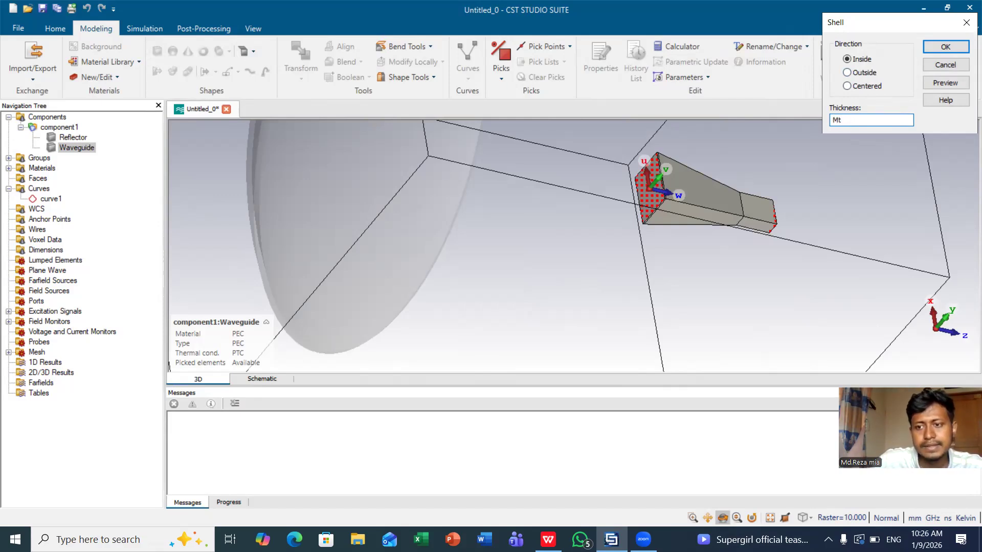
{"action": "left_click", "coordinate": [955, 85]}
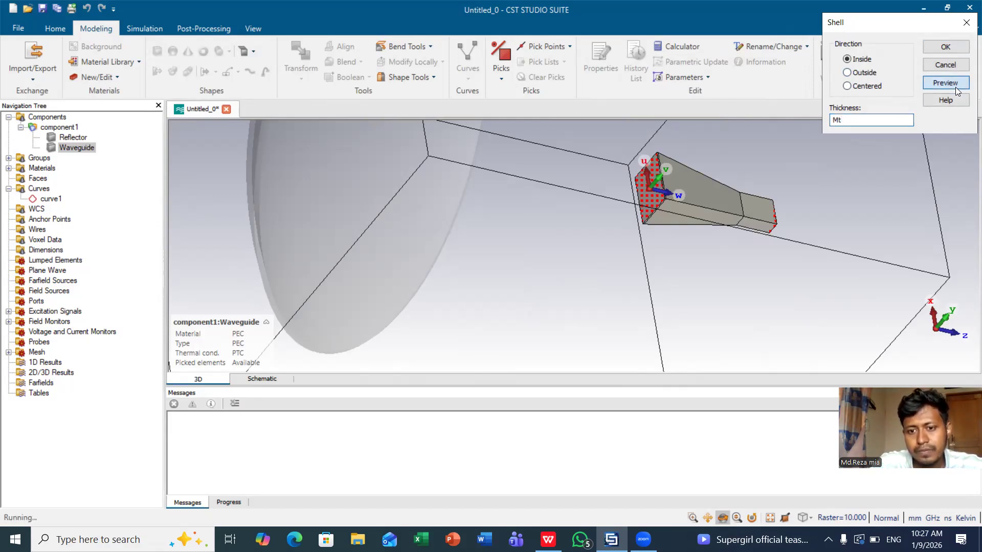
{"action": "left_click", "coordinate": [951, 49]}
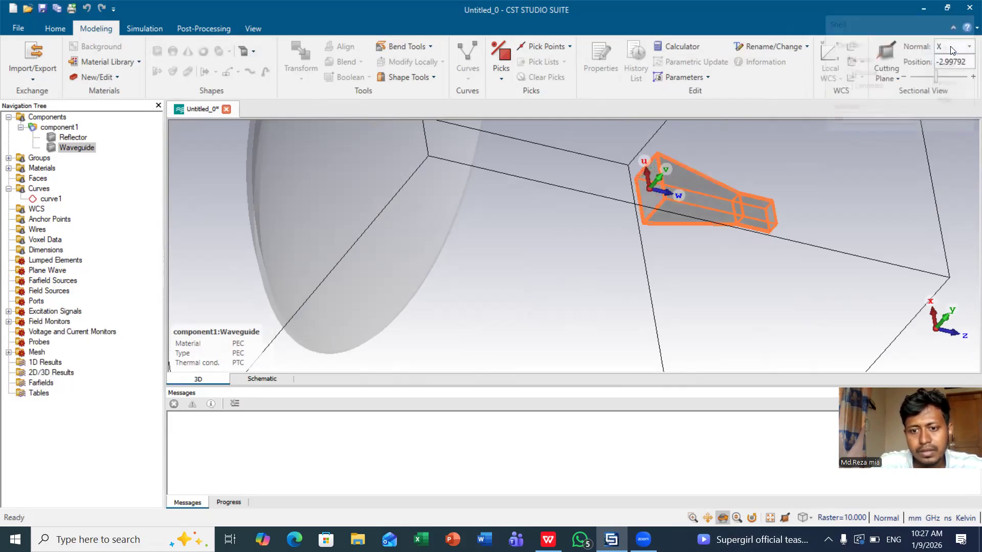
Pick the rim face around the small outer opening of the hollowed Waveguide
{"action": "left_click_drag", "start_coordinate": [753, 254], "coordinate": [818, 311]}
{"action": "left_click_drag", "start_coordinate": [754, 265], "coordinate": [717, 277]}
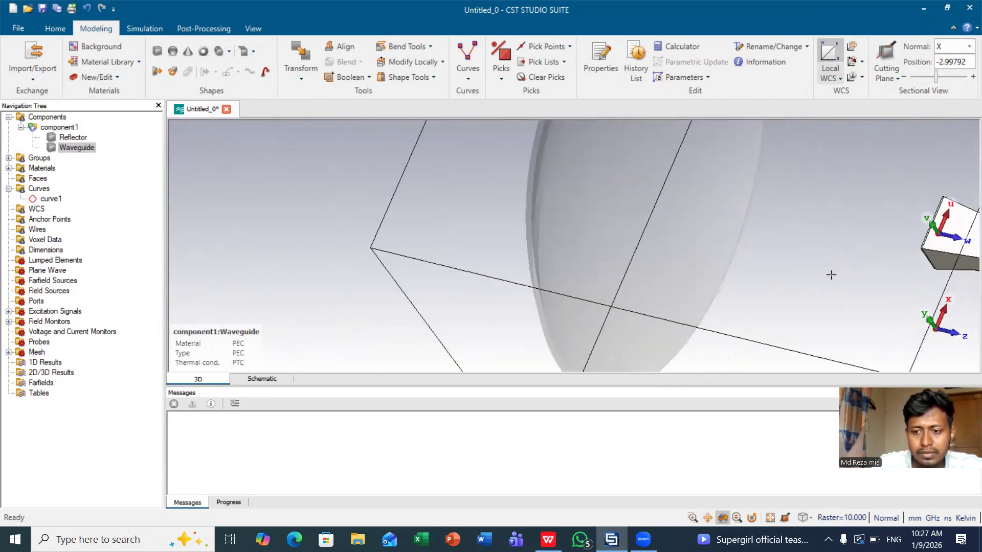
{"action": "left_click_drag", "start_coordinate": [861, 274], "coordinate": [756, 269]}
{"action": "mouse_move", "coordinate": [853, 281]}
{"action": "left_mouse_down"}
{"action": "mouse_move", "coordinate": [645, 263]}
{"action": "mouse_move", "coordinate": [705, 248]}
{"action": "mouse_move", "coordinate": [696, 221]}
{"action": "mouse_move", "coordinate": [667, 248]}
{"action": "left_mouse_up"}
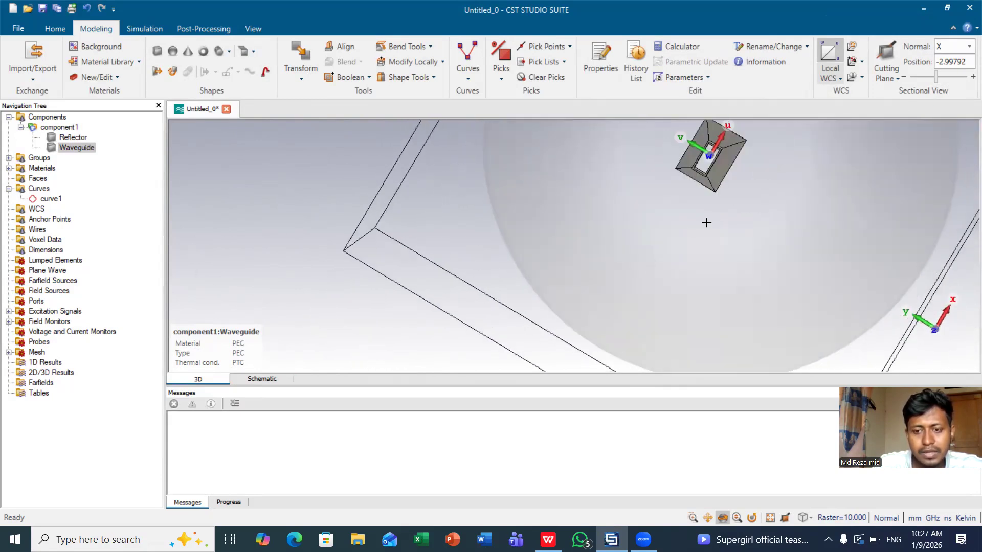
{"action": "scroll", "coordinate": [706, 223], "scroll_direction": "down", "scroll_amount": 2}
{"action": "scroll", "coordinate": [706, 223], "scroll_direction": "up", "scroll_amount": 6}
{"action": "mouse_move", "coordinate": [713, 181]}
{"action": "left_mouse_down"}
{"action": "mouse_move", "coordinate": [697, 253]}
{"action": "mouse_move", "coordinate": [703, 210]}
{"action": "left_mouse_up"}
{"action": "scroll", "coordinate": [692, 227], "scroll_direction": "up", "scroll_amount": 5}
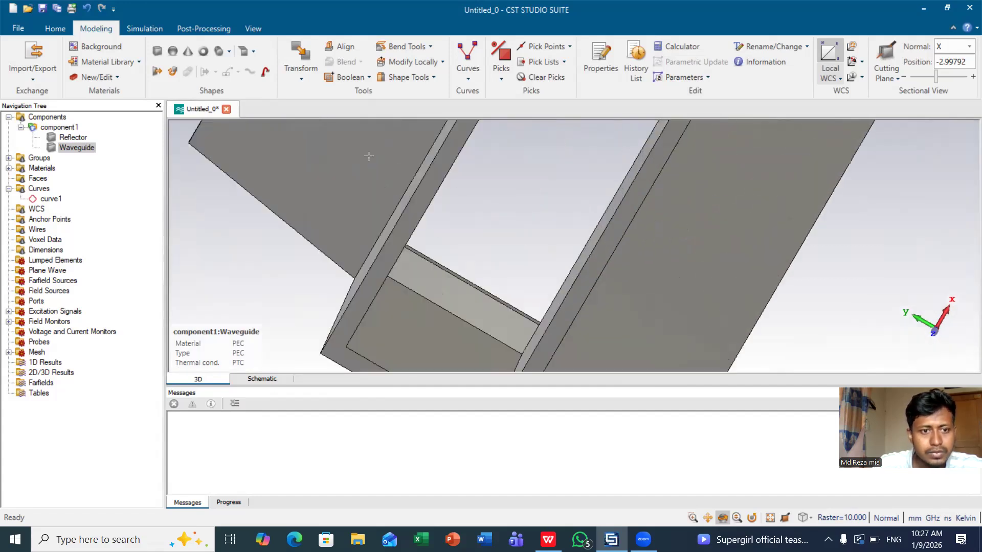
{"action": "left_click", "coordinate": [503, 58]}
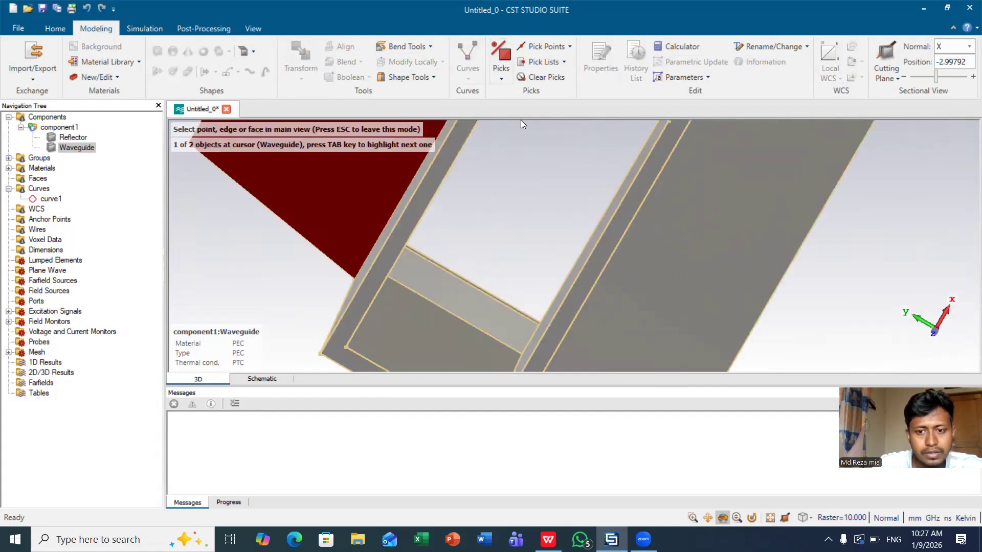
{"action": "double_click", "coordinate": [603, 227]}
{"action": "key", "text": "w"}
{"action": "scroll", "coordinate": [568, 222], "scroll_direction": "down", "scroll_amount": 6}
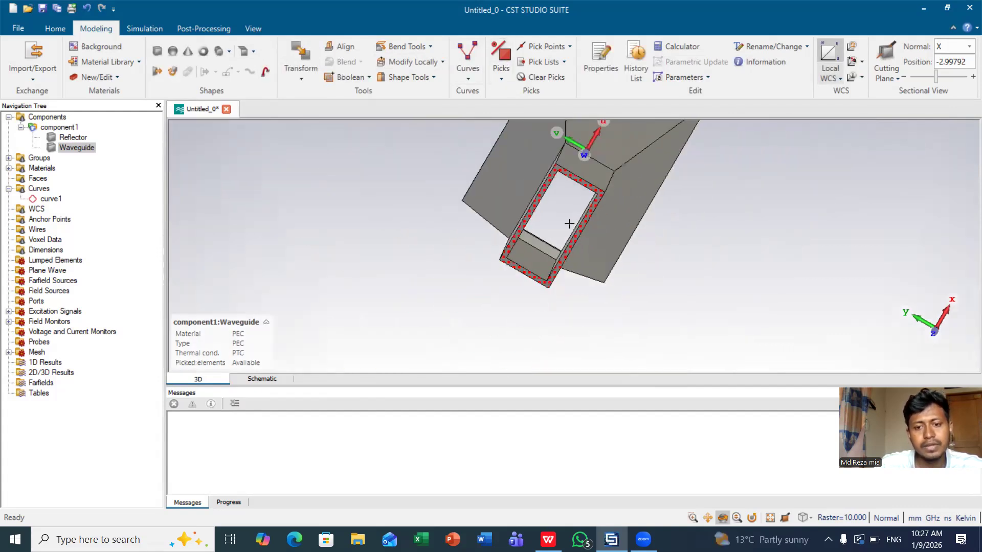
{"action": "scroll", "coordinate": [568, 222], "scroll_direction": "down", "scroll_amount": 4}
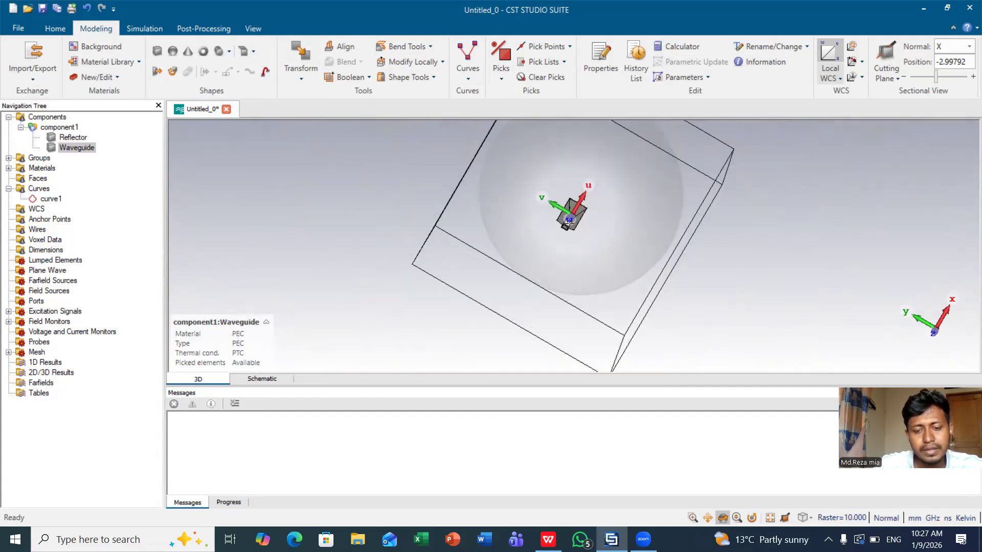
Create waveguide port 1 from the picked rim face with positive orientation and one mode, previewing it before creation
{"action": "mouse_move", "coordinate": [523, 220]}
{"action": "left_mouse_down"}
{"action": "mouse_move", "coordinate": [592, 254]}
{"action": "mouse_move", "coordinate": [742, 225]}
{"action": "mouse_move", "coordinate": [781, 192]}
{"action": "mouse_move", "coordinate": [759, 201]}
{"action": "left_mouse_up"}
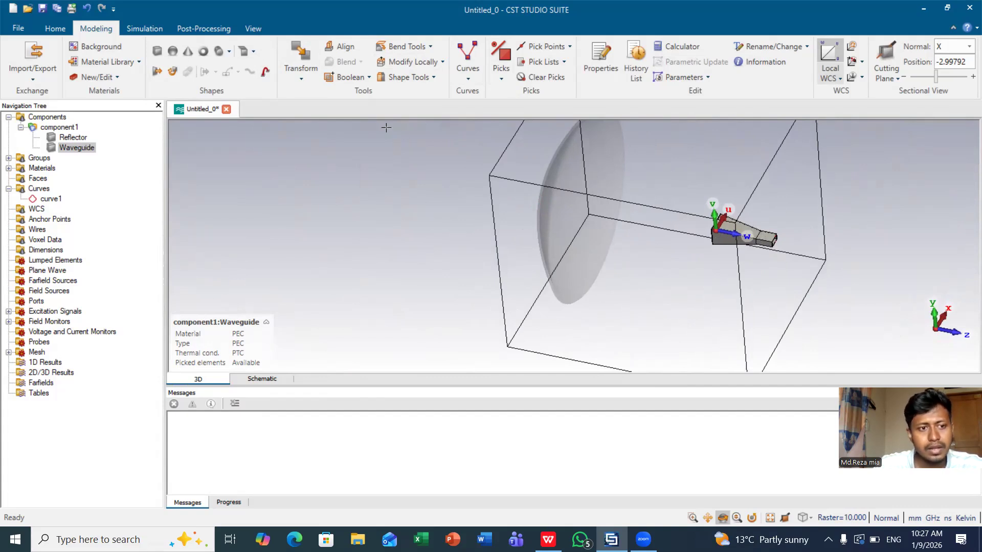
{"action": "left_click", "coordinate": [137, 27]}
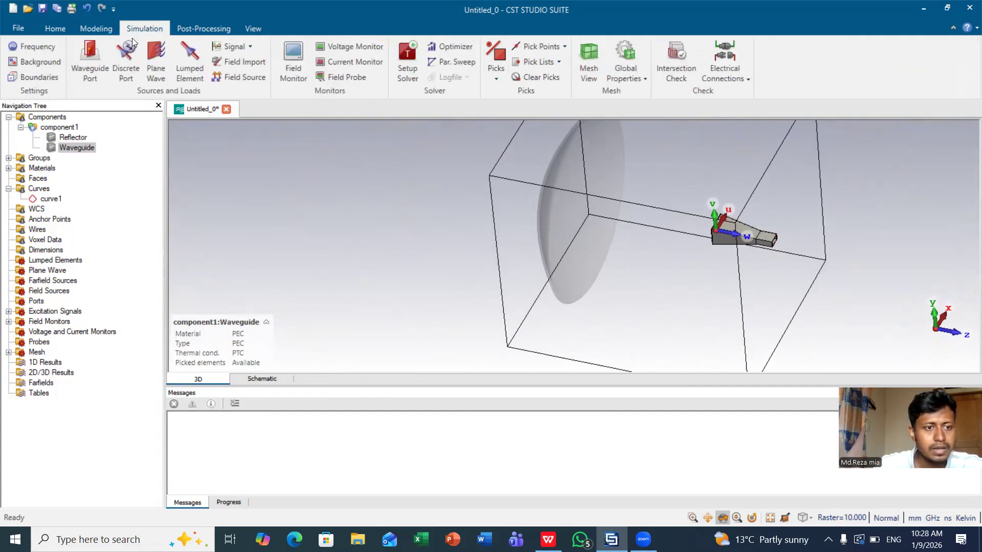
{"action": "left_click", "coordinate": [97, 51]}
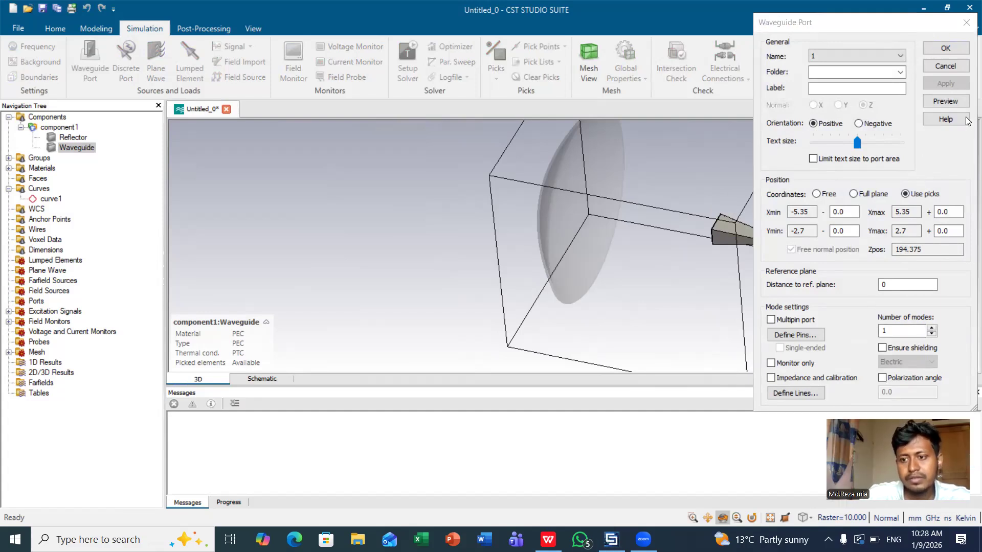
{"action": "left_click", "coordinate": [950, 101]}
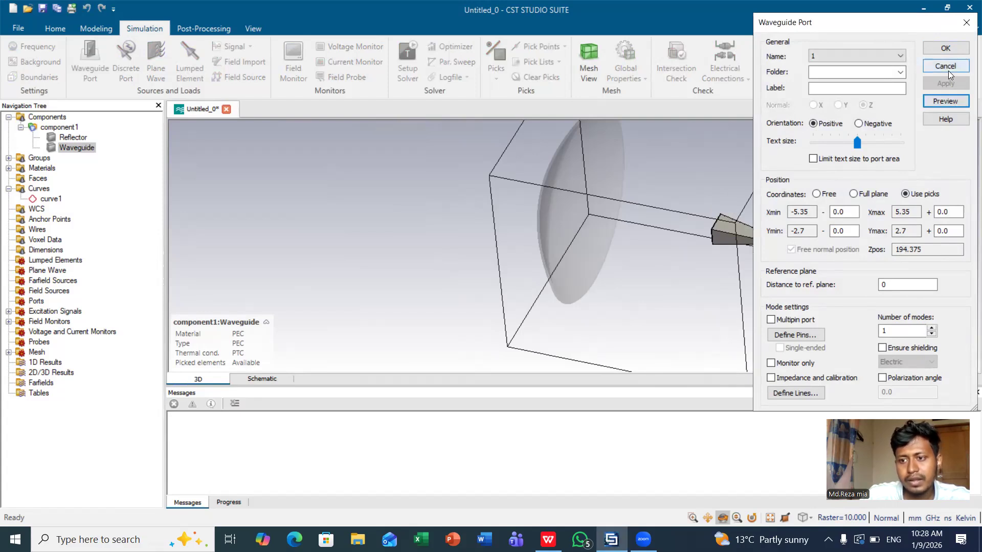
{"action": "left_click", "coordinate": [945, 51]}
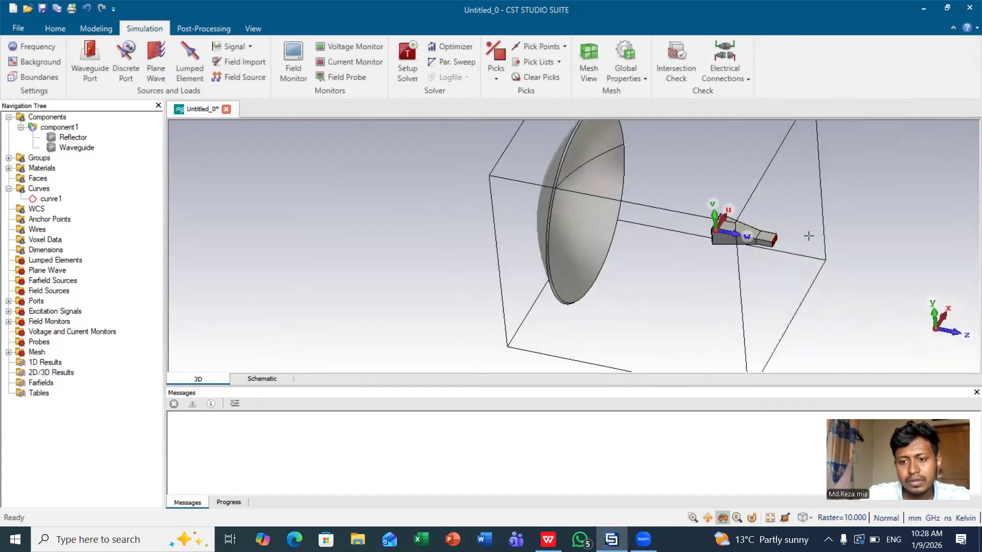
Examine the waveguide port's placement on the feed horn's end and the horn's alignment with the reflector
{"action": "left_click_drag", "start_coordinate": [808, 244], "coordinate": [680, 256]}
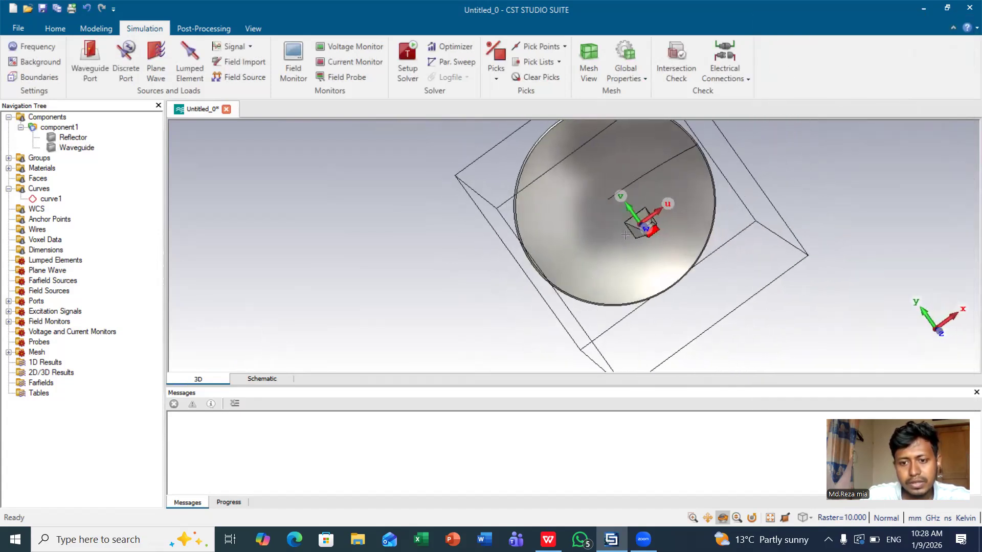
{"action": "scroll", "coordinate": [676, 258], "scroll_direction": "down", "scroll_amount": 2}
{"action": "scroll", "coordinate": [675, 256], "scroll_direction": "up", "scroll_amount": 5}
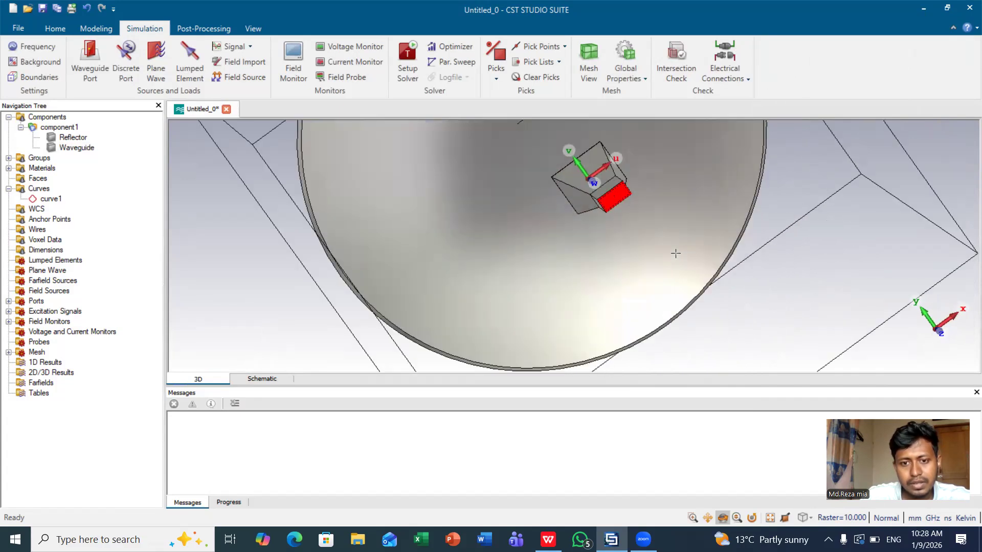
{"action": "scroll", "coordinate": [591, 170], "scroll_direction": "up", "scroll_amount": 5}
{"action": "scroll", "coordinate": [634, 239], "scroll_direction": "down", "scroll_amount": 2}
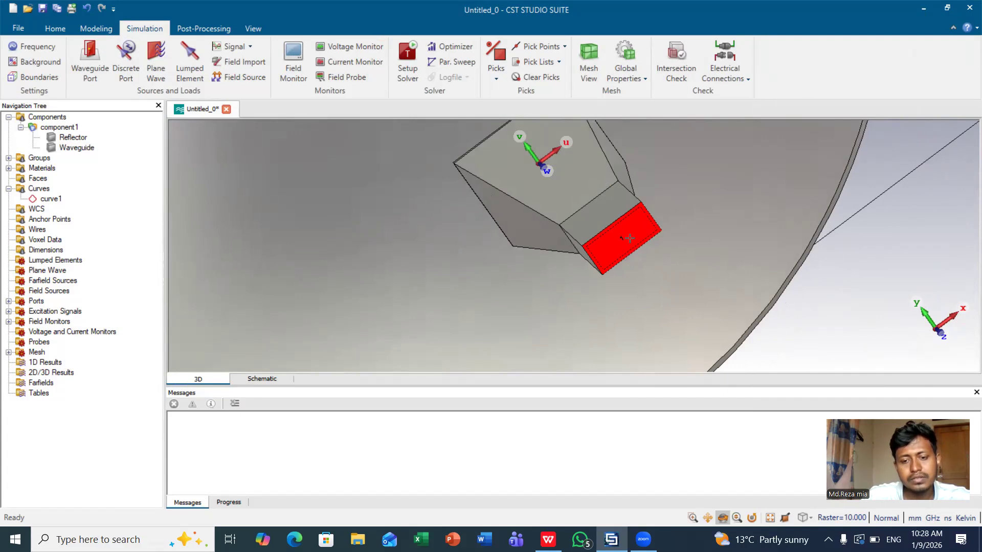
{"action": "scroll", "coordinate": [629, 238], "scroll_direction": "down", "scroll_amount": 3}
{"action": "scroll", "coordinate": [629, 239], "scroll_direction": "down", "scroll_amount": 2}
{"action": "left_click_drag", "start_coordinate": [630, 238], "coordinate": [729, 253]}
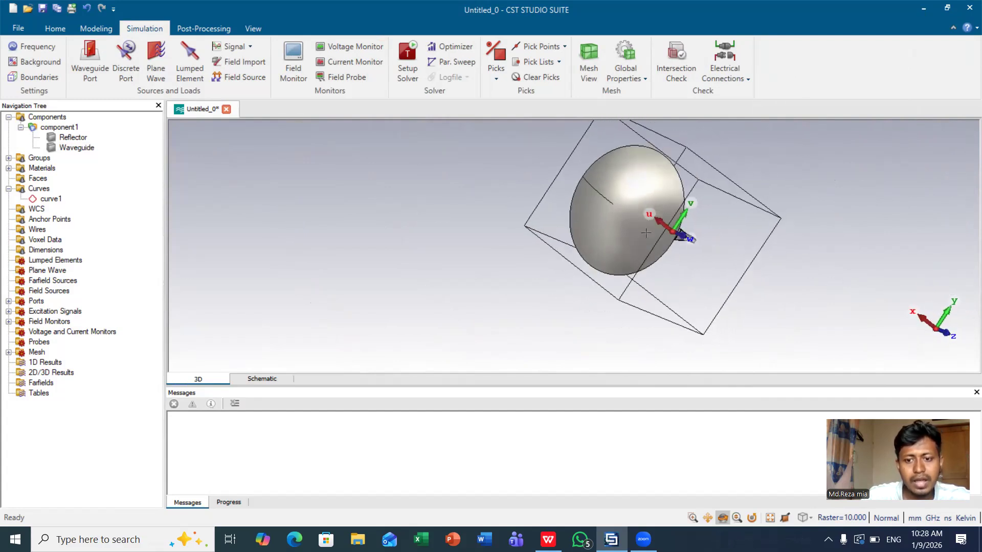
{"action": "left_click_drag", "start_coordinate": [612, 221], "coordinate": [690, 285]}
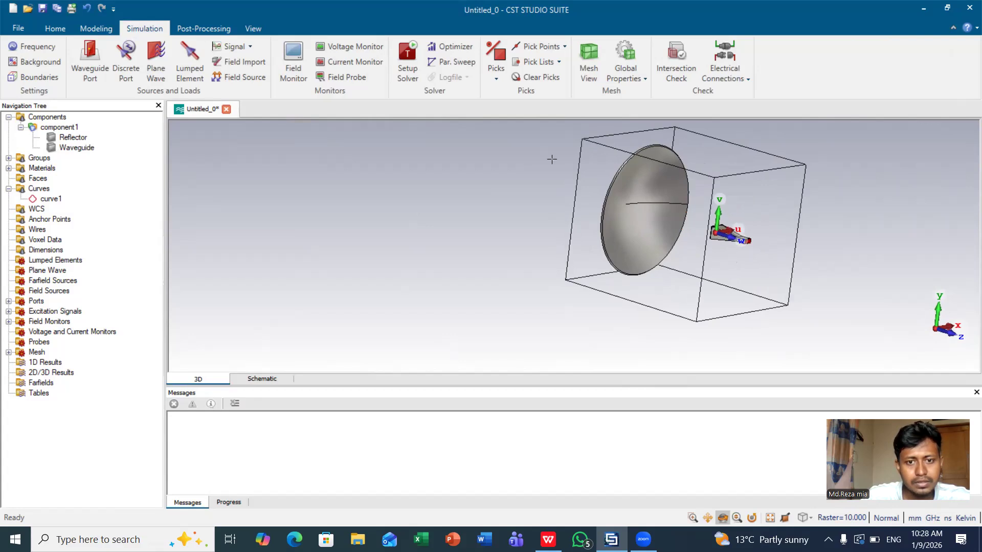
Start the simulation of the reflector antenna with its feed horn and port
{"action": "left_click", "coordinate": [253, 28]}
{"action": "left_click", "coordinate": [437, 54]}
{"action": "left_click_drag", "start_coordinate": [700, 228], "coordinate": [577, 240]}
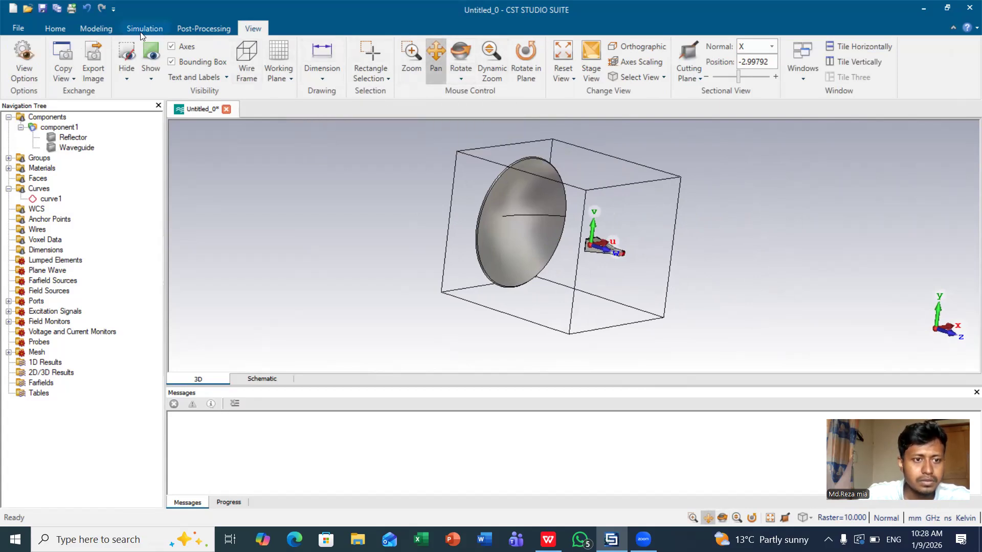
{"action": "left_click", "coordinate": [68, 28]}
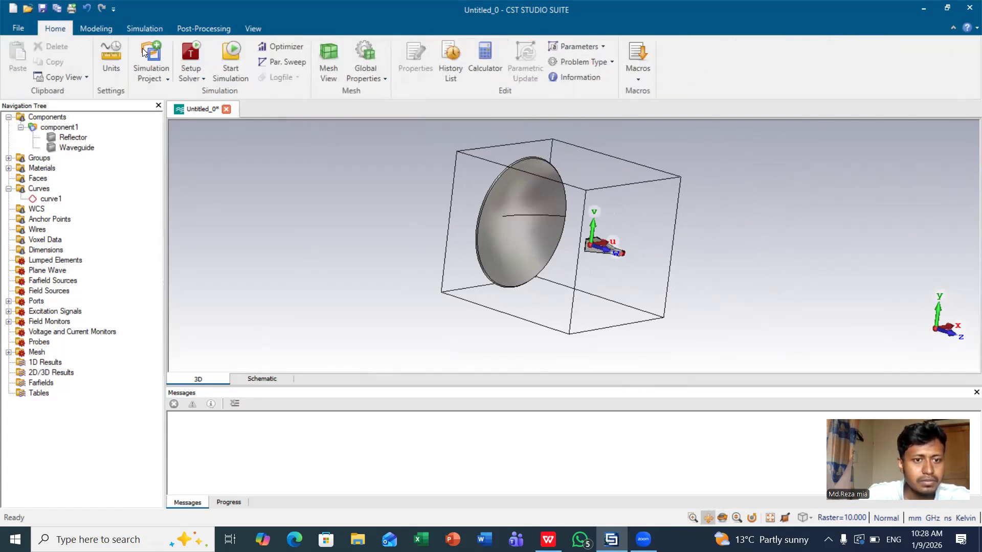
{"action": "left_click", "coordinate": [229, 63]}
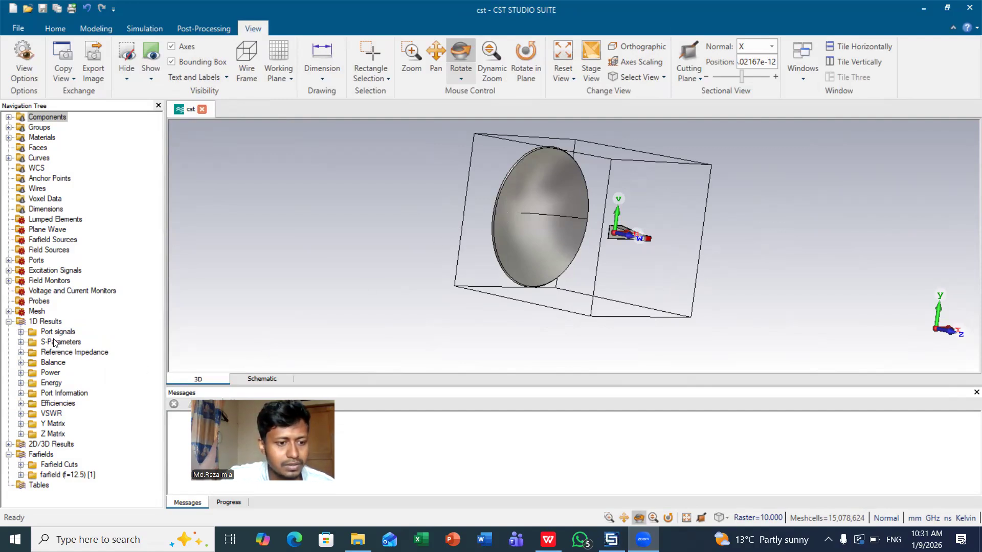
Examine the S1,1 curve, then the 12.5 GHz farfield as a polar plot and as a 3D pattern
{"action": "left_click", "coordinate": [21, 342]}
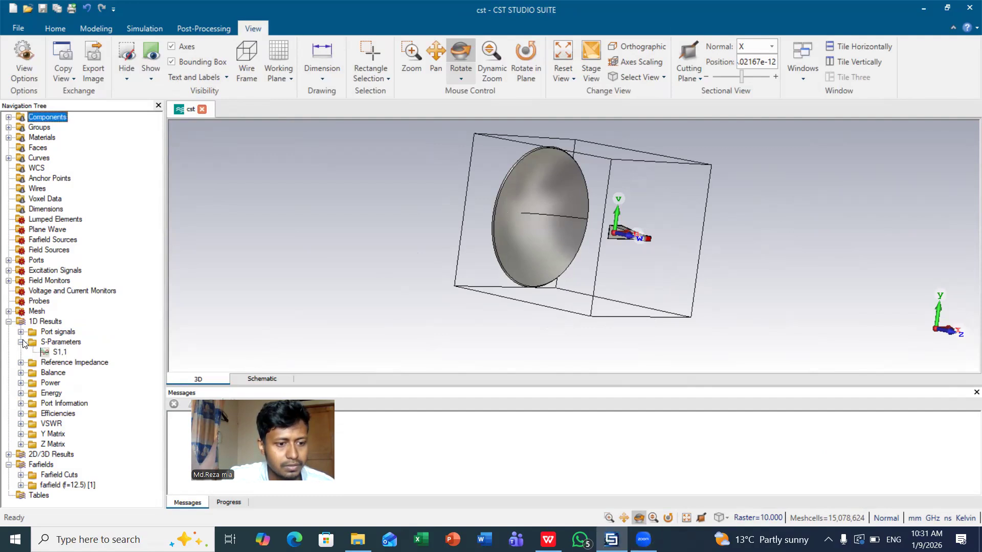
{"action": "left_click", "coordinate": [60, 352]}
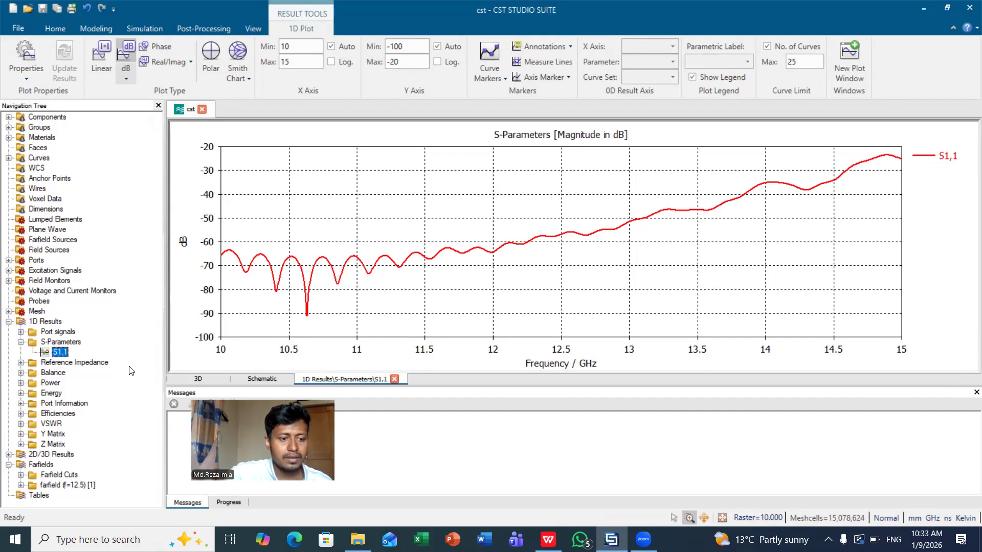
{"action": "left_click", "coordinate": [58, 488]}
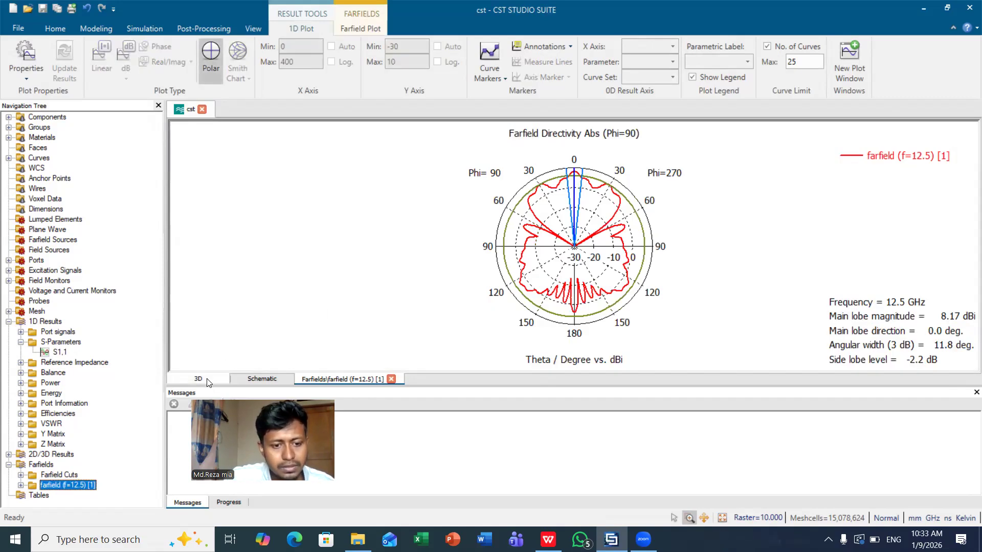
{"action": "left_click", "coordinate": [199, 379]}
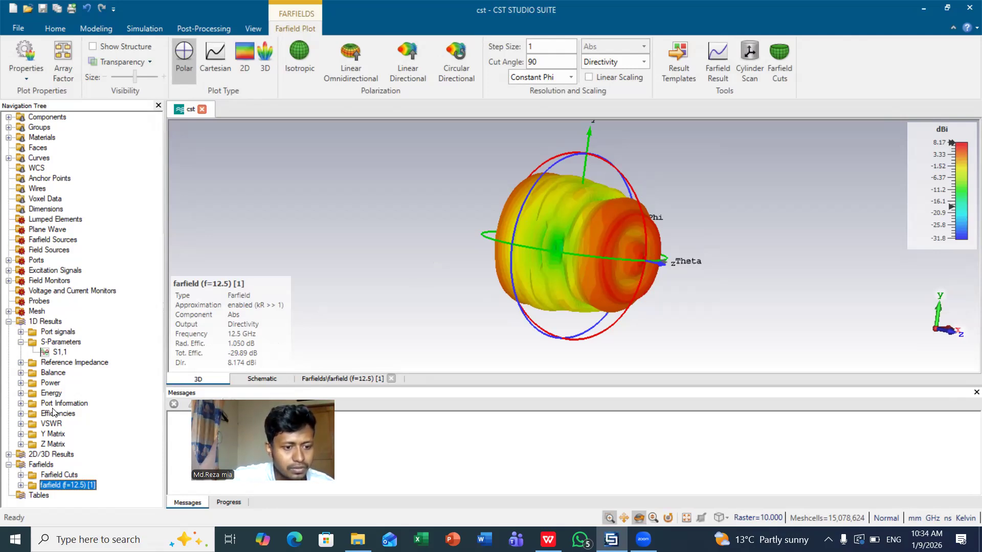
Examine the VSWR1 curve over frequency and the i1 port signal over time in the 1D results
{"action": "left_click", "coordinate": [20, 424]}
{"action": "left_click", "coordinate": [61, 434]}
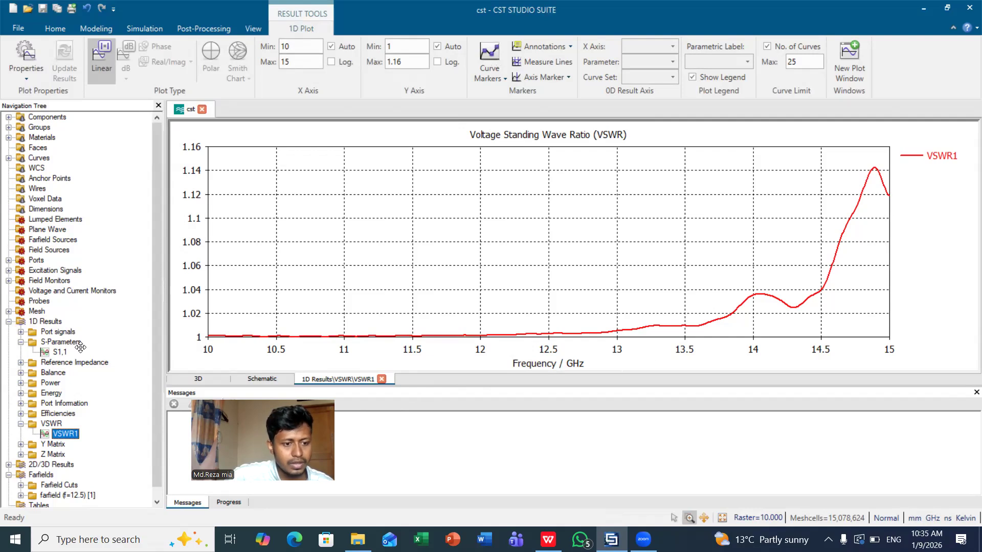
{"action": "left_click", "coordinate": [21, 332]}
{"action": "left_click", "coordinate": [49, 342]}
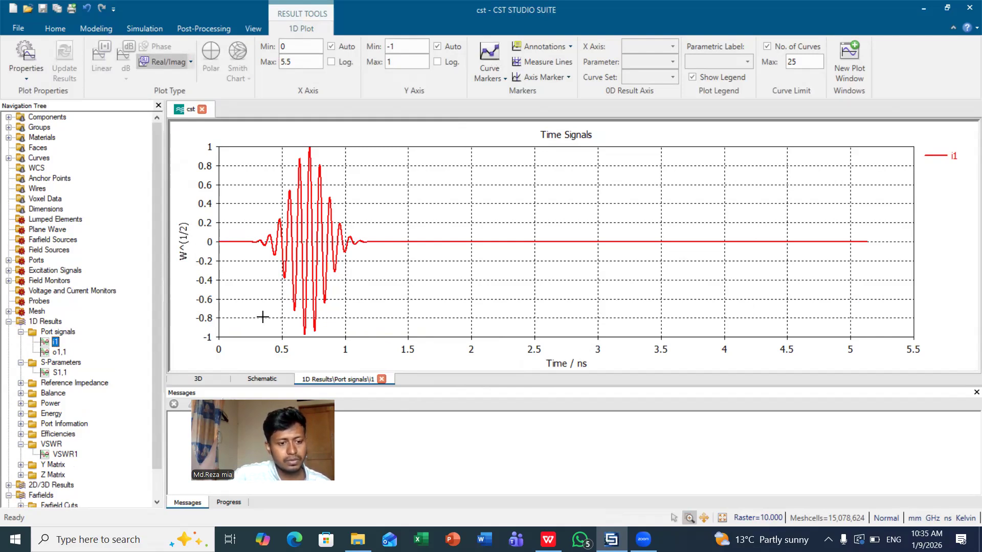
Display the 12.5 GHz e-field result of the antenna in 3D and inspect it from another angle
{"action": "scroll", "coordinate": [45, 411], "scroll_direction": "down", "scroll_amount": 1}
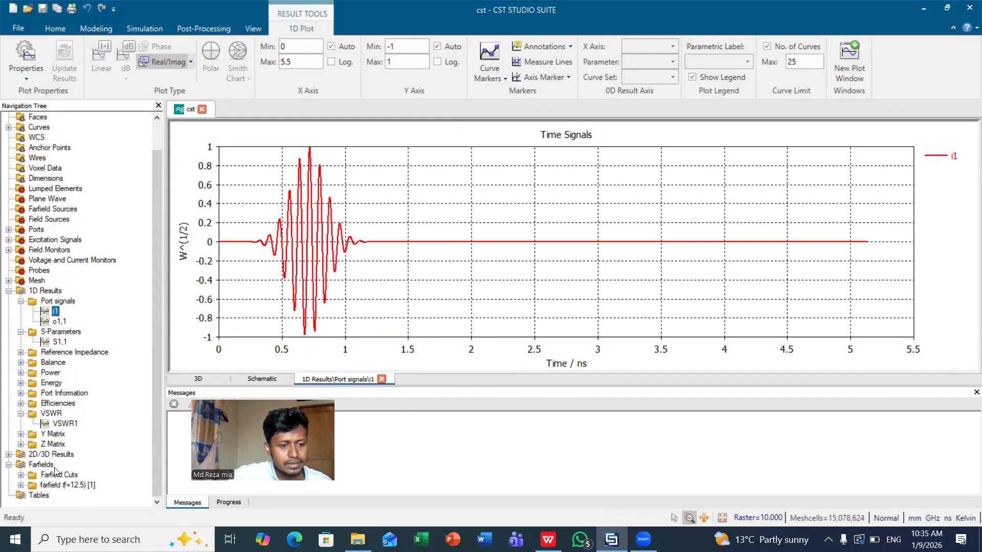
{"action": "left_click", "coordinate": [9, 456]}
{"action": "scroll", "coordinate": [46, 468], "scroll_direction": "down", "scroll_amount": 1}
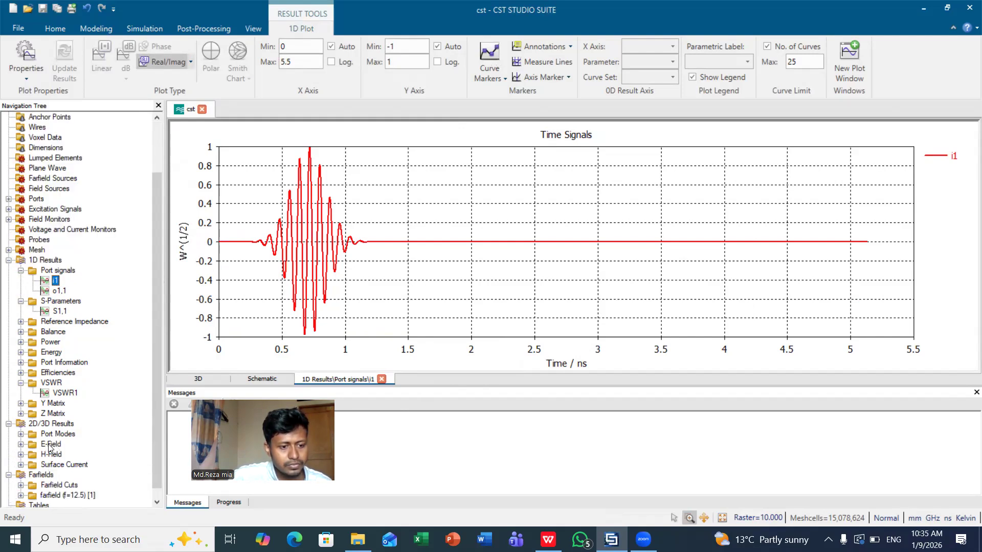
{"action": "left_click", "coordinate": [49, 449]}
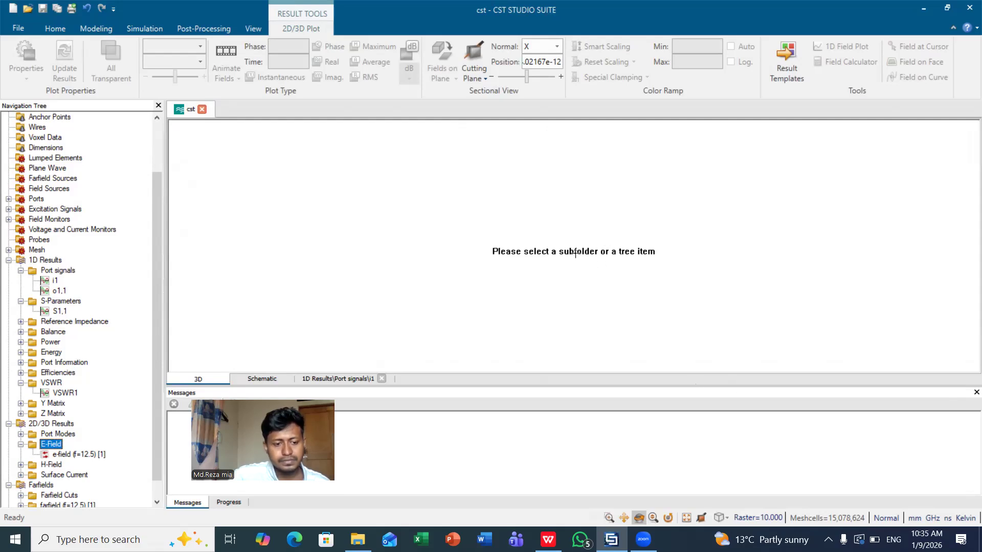
{"action": "left_click", "coordinate": [82, 455]}
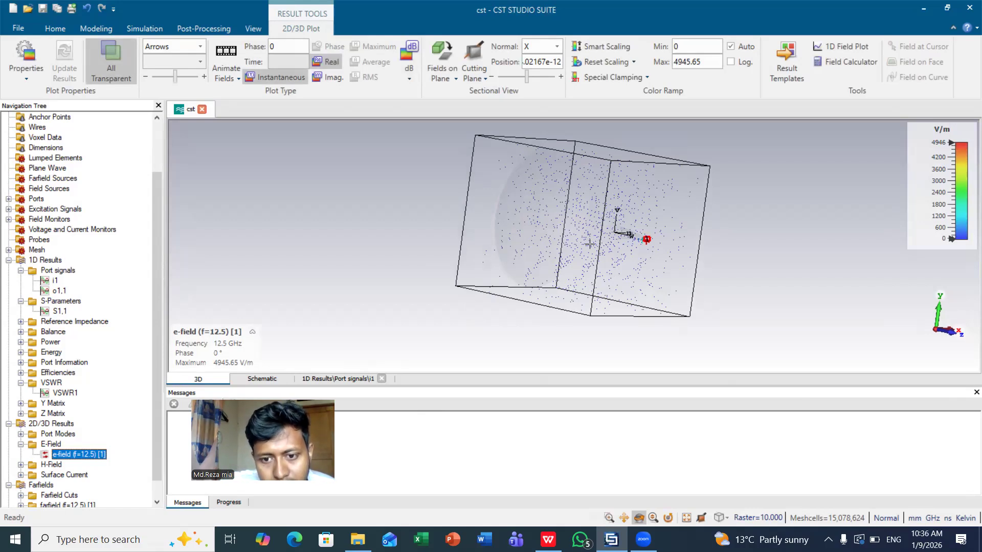
{"action": "left_click_drag", "start_coordinate": [562, 251], "coordinate": [503, 263]}
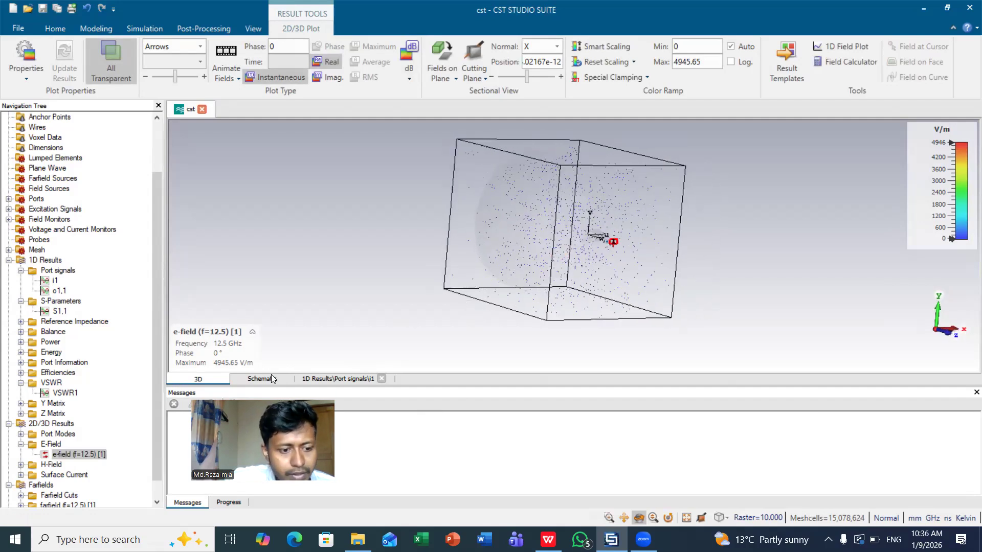
Display the 12.5 GHz h-field result of the antenna in 3D and look over the available results
{"action": "left_click", "coordinate": [21, 466]}
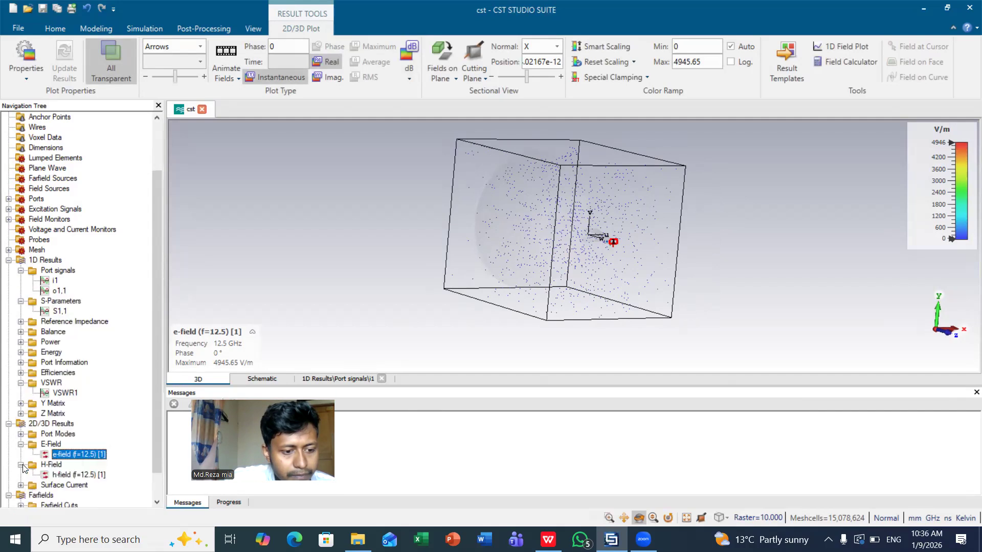
{"action": "left_click", "coordinate": [77, 476]}
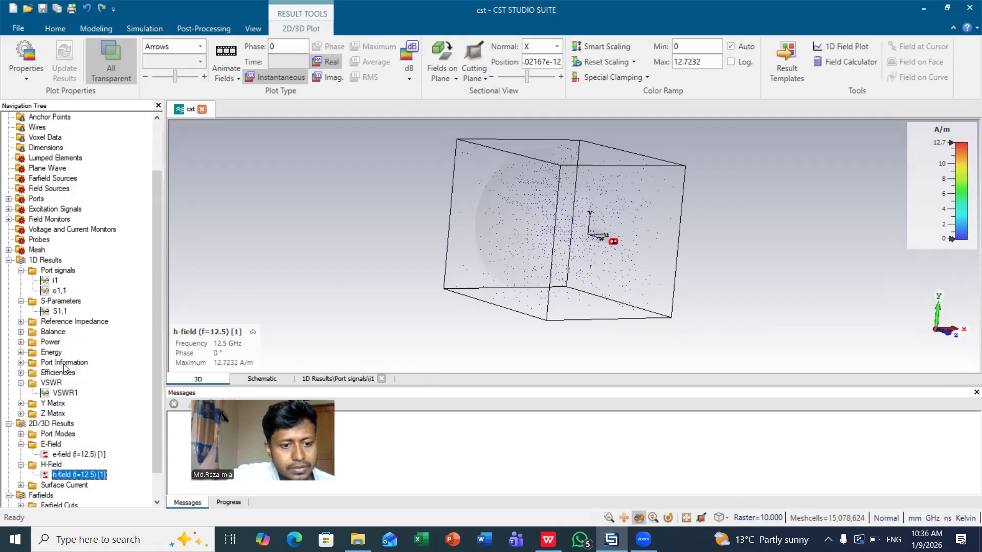
{"action": "scroll", "coordinate": [64, 486], "scroll_direction": "down", "scroll_amount": 1}
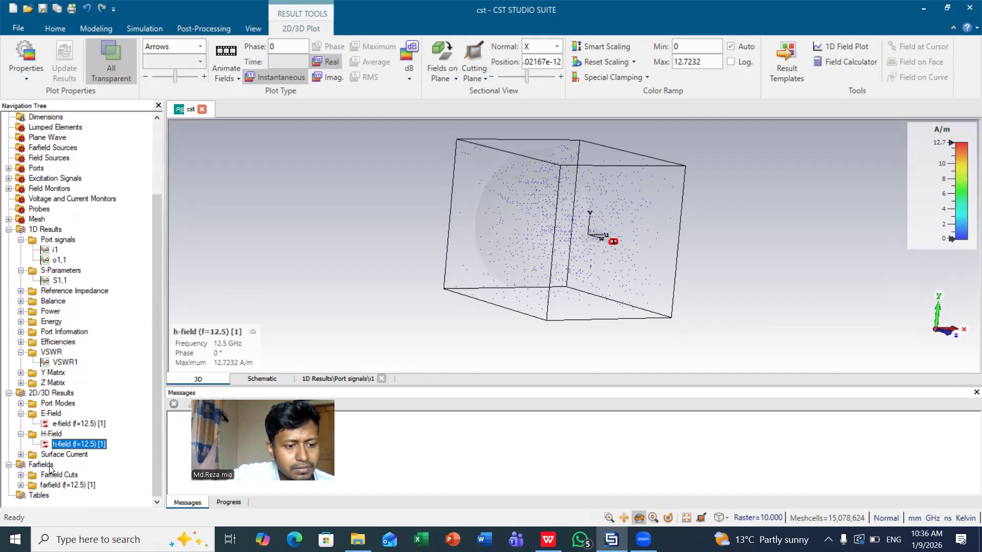
{"action": "scroll", "coordinate": [50, 468], "scroll_direction": "up", "scroll_amount": 3}
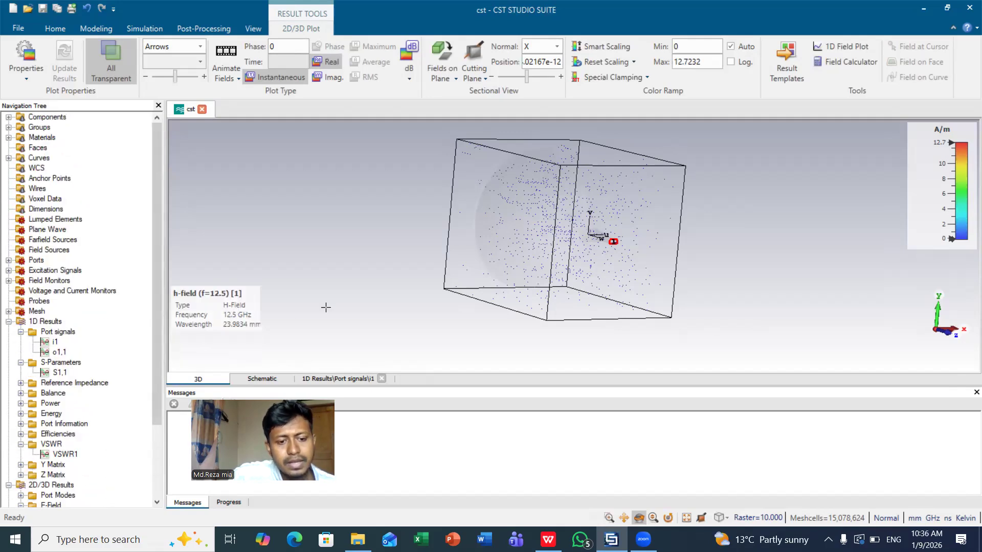